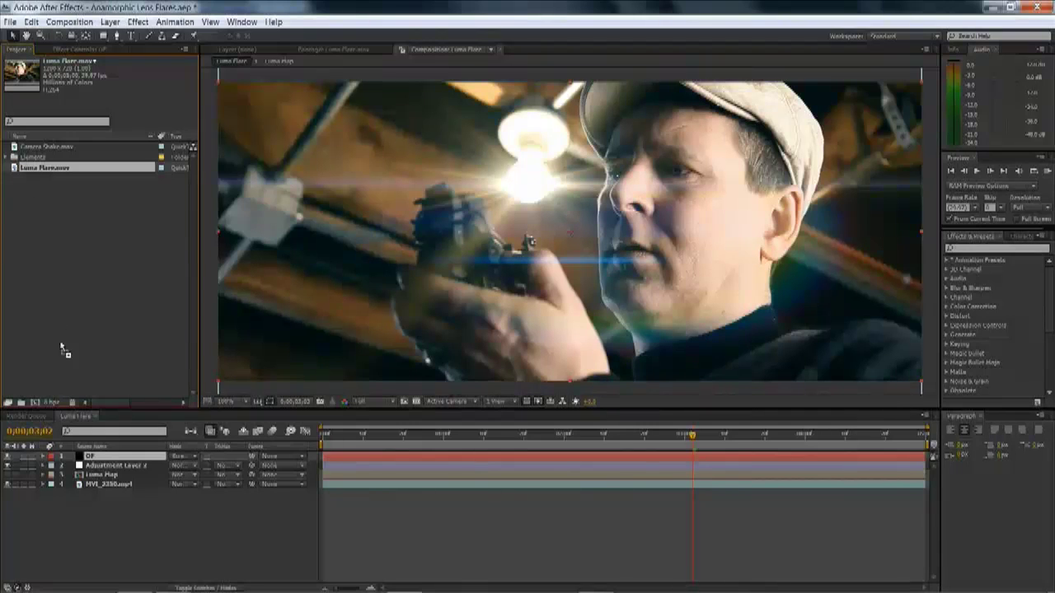
Create a new composition from the Luma Flare.mov footage, preview it and move the playhead to 0;00;03;03.
{"action": "left_click", "coordinate": [36, 404]}
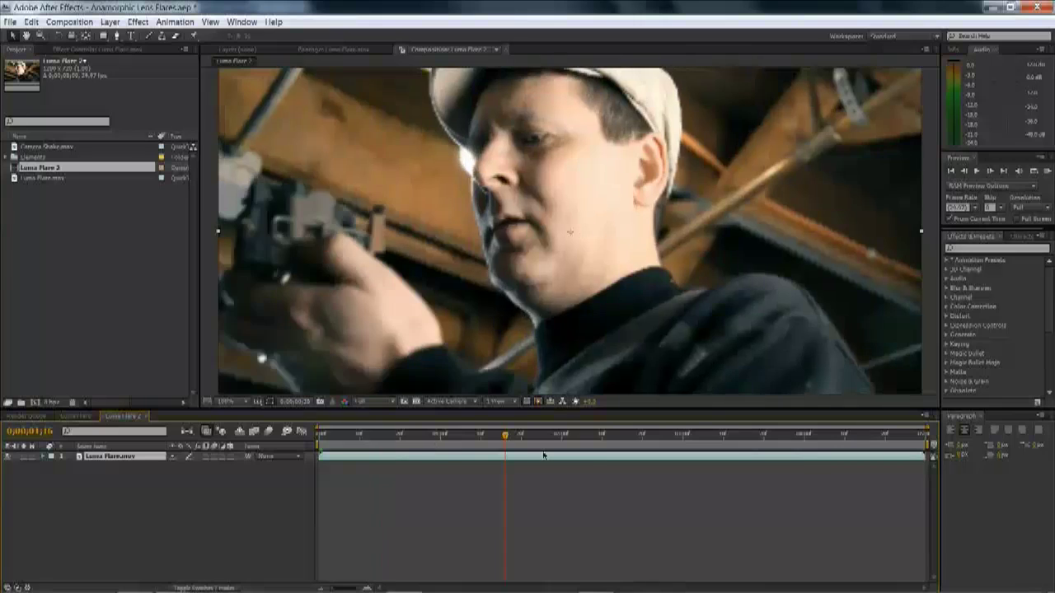
{"action": "key", "text": "space"}
{"action": "key", "text": "comma"}
{"action": "left_click_drag", "start_coordinate": [356, 439], "coordinate": [695, 482]}
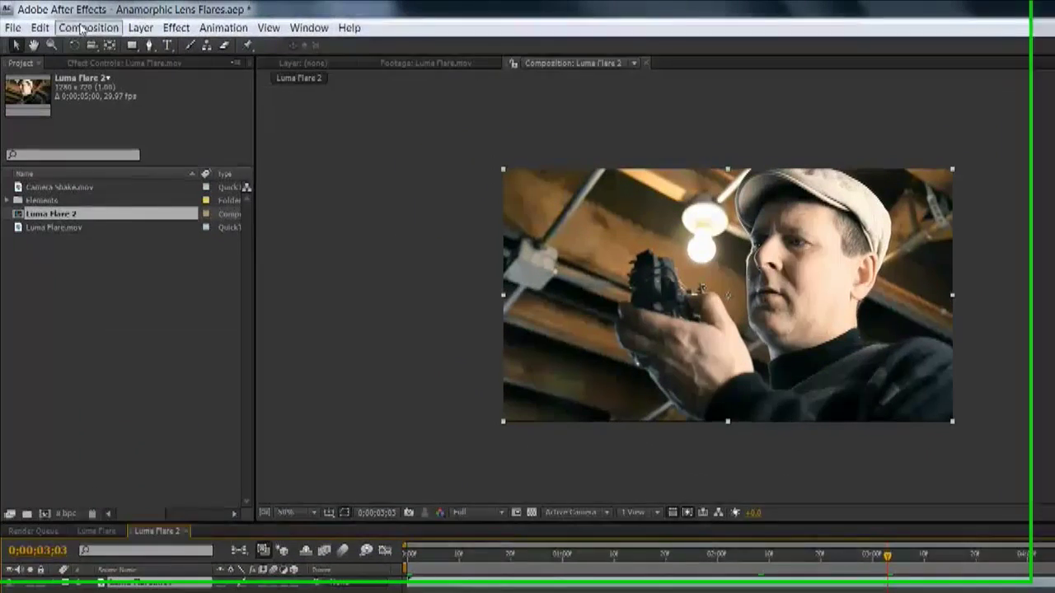
Crop the new composition to a widescreen frame by setting its height to 544 px in the composition settings.
{"action": "left_click", "coordinate": [69, 21]}
{"action": "left_click", "coordinate": [126, 73]}
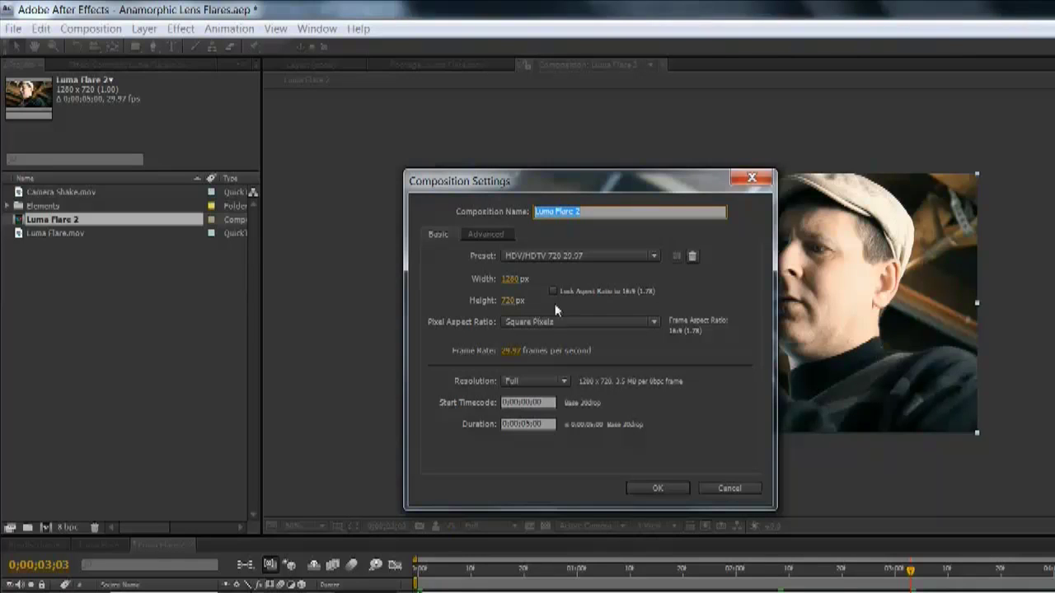
{"action": "left_click", "coordinate": [507, 301]}
{"action": "type", "text": "544"}
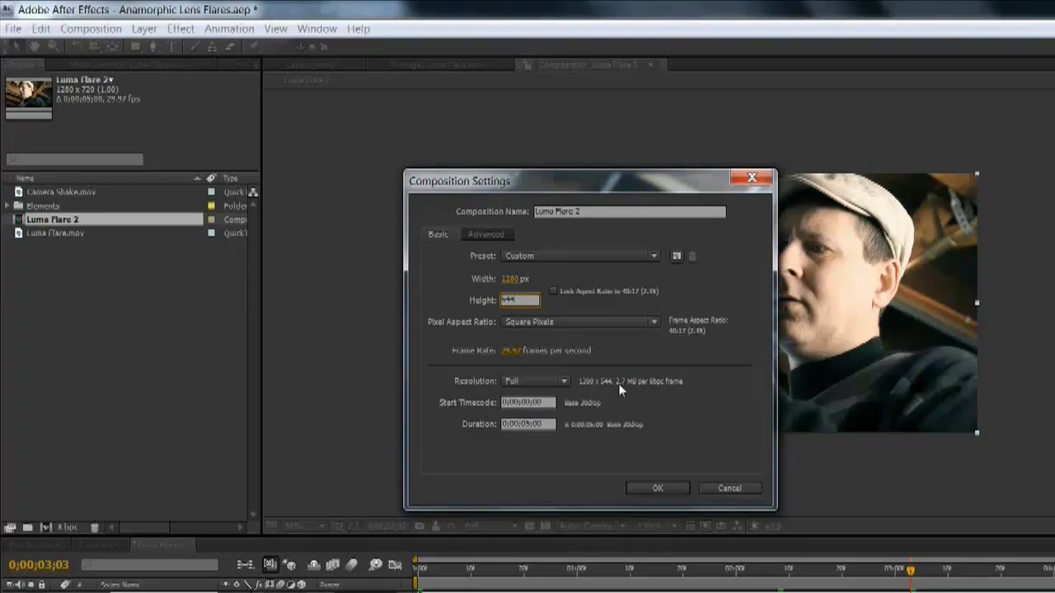
{"action": "left_click", "coordinate": [660, 488]}
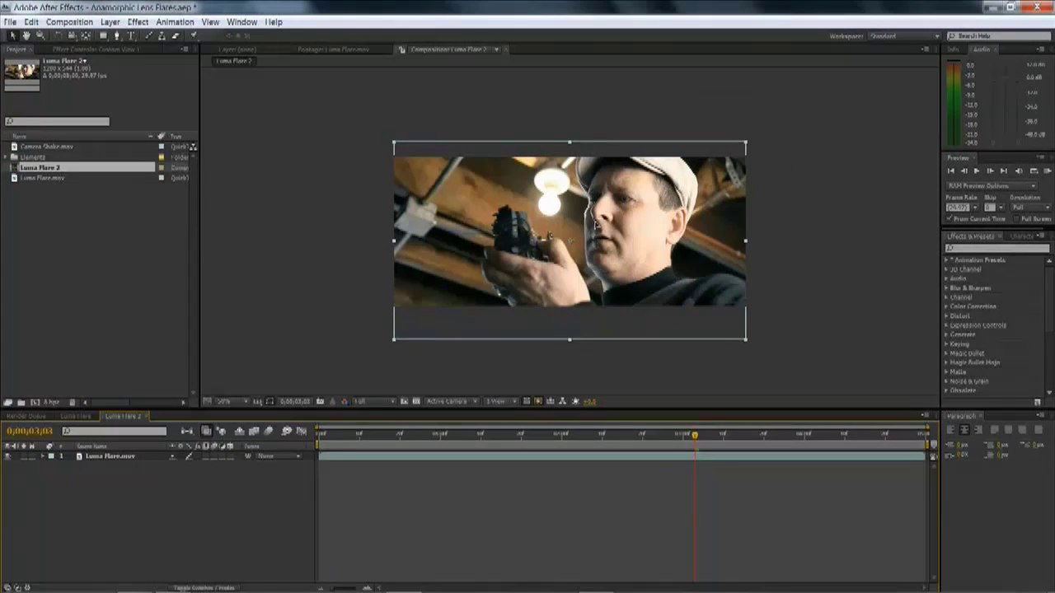
Shift the Luma Flare.mov layer slightly downward to reframe the man and the bulb within the cropped composition.
{"action": "left_click_drag", "start_coordinate": [779, 277], "coordinate": [779, 293]}
{"action": "key", "text": "Up"}
{"action": "key", "text": "Up"}
{"action": "key", "text": "Up"}
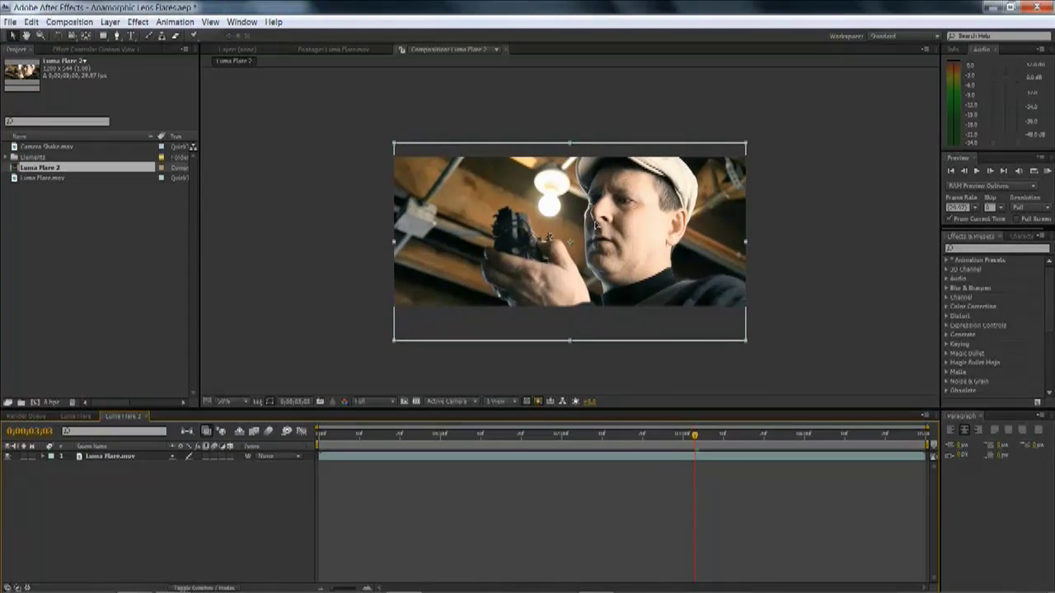
{"action": "key", "text": "Return"}
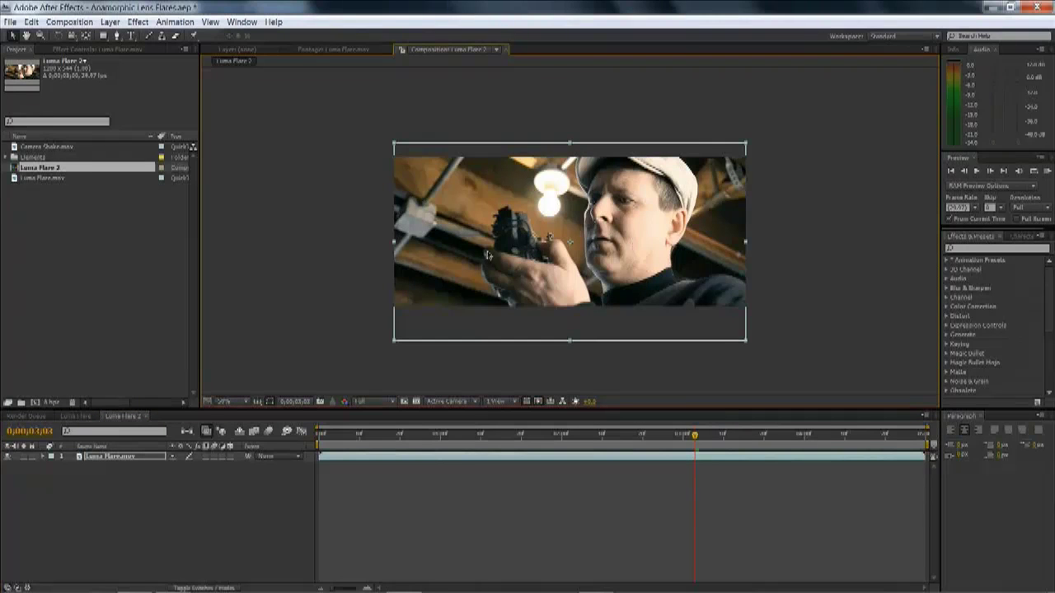
{"action": "key", "text": "slash"}
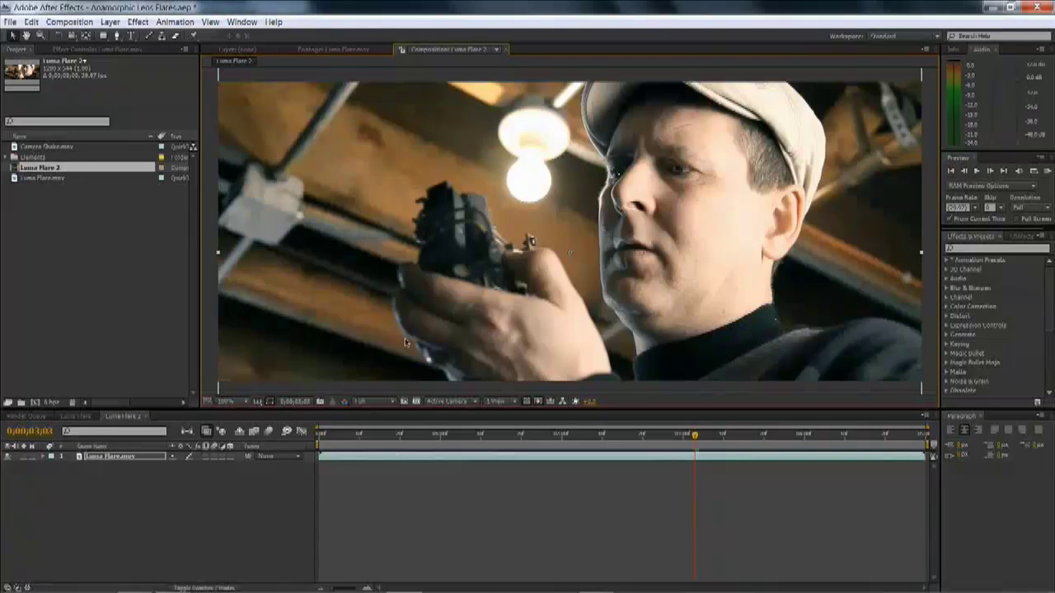
{"action": "key", "text": "Return"}
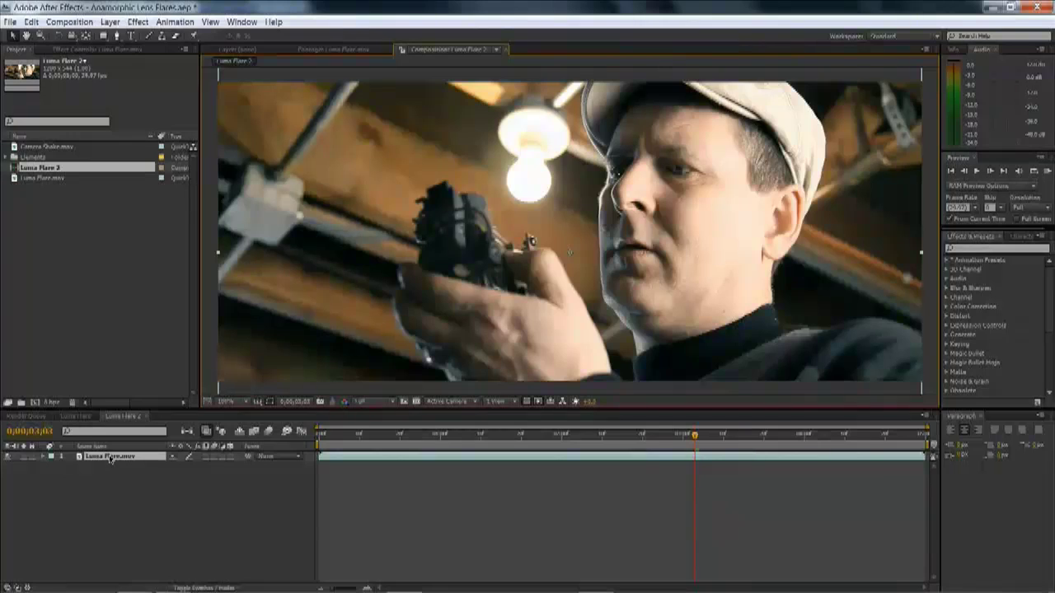
Rename the Luma Flare 2 composition as Main Luma Comp.
{"action": "left_click", "coordinate": [47, 169]}
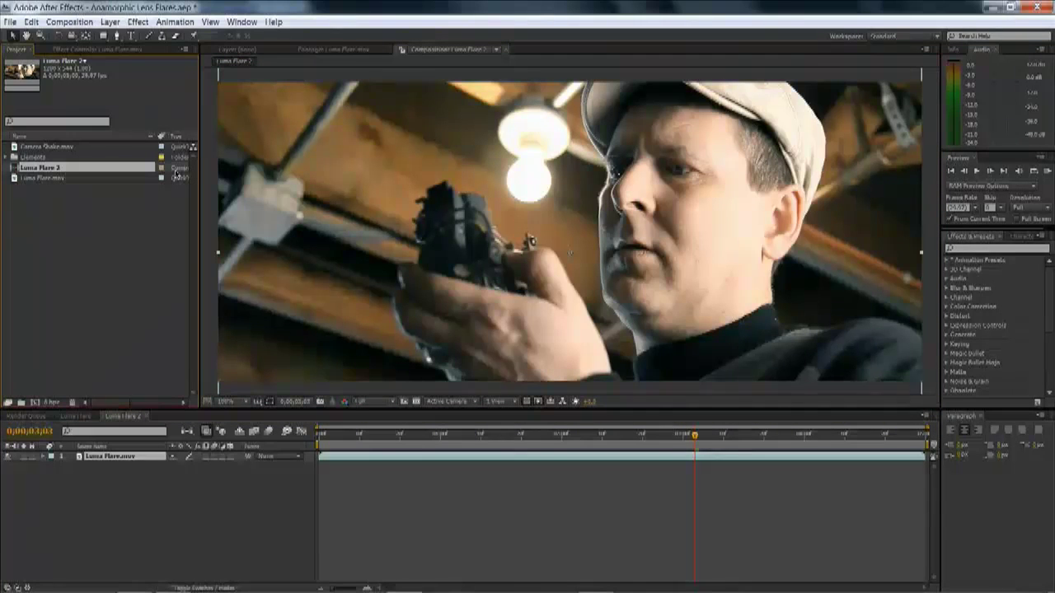
{"action": "key", "text": "Return"}
{"action": "key", "text": "BackSpace"}
{"action": "type", "text": "Main Luma"}
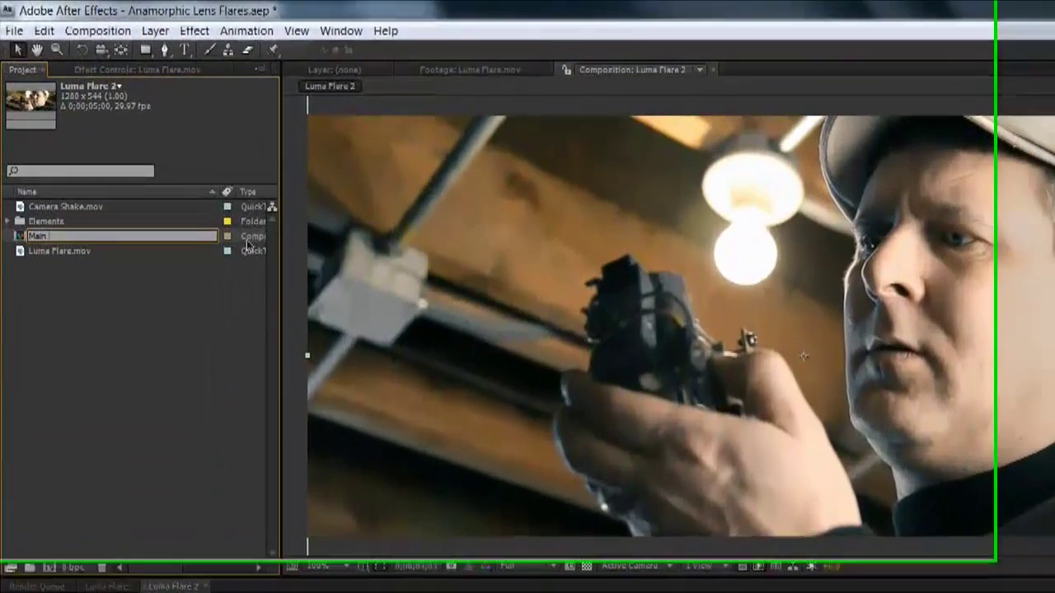
{"action": "type", "text": " Comp"}
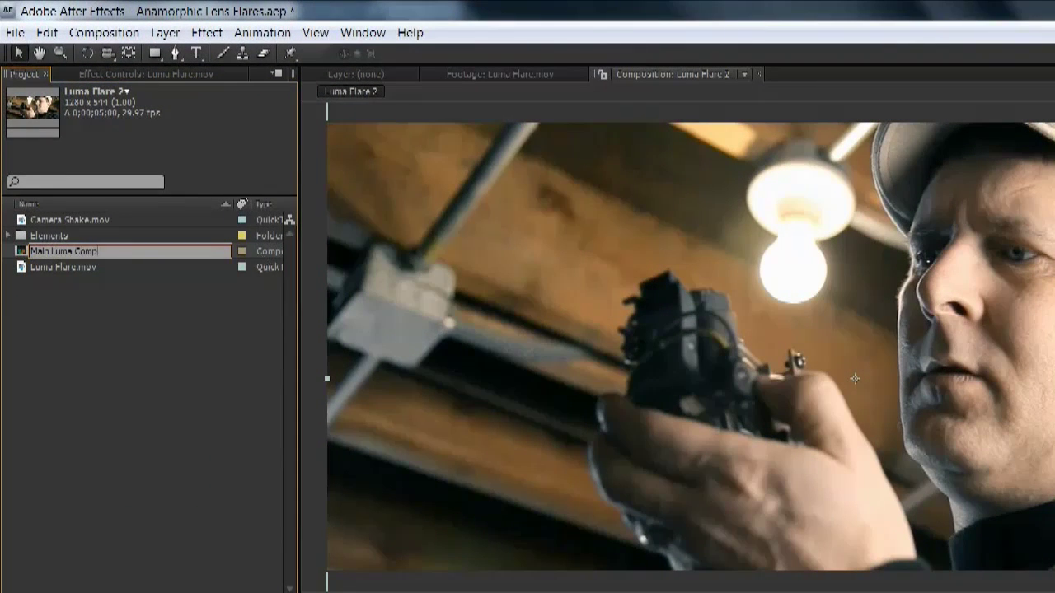
{"action": "key", "text": "Return"}
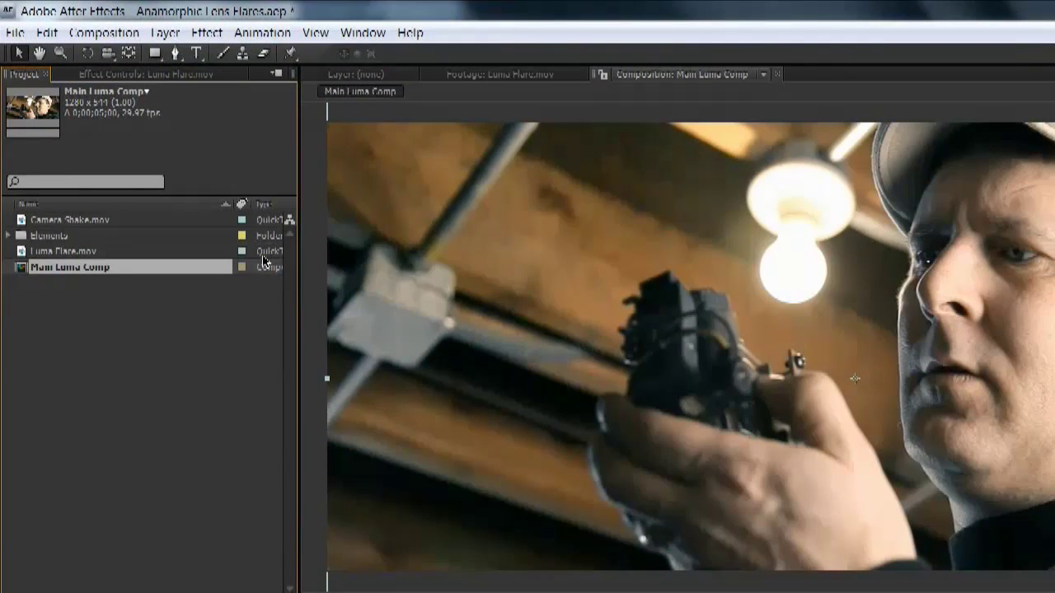
Duplicate Main Luma Comp and rename the copy as Luma Matte.
{"action": "key", "text": "ctrl+d"}
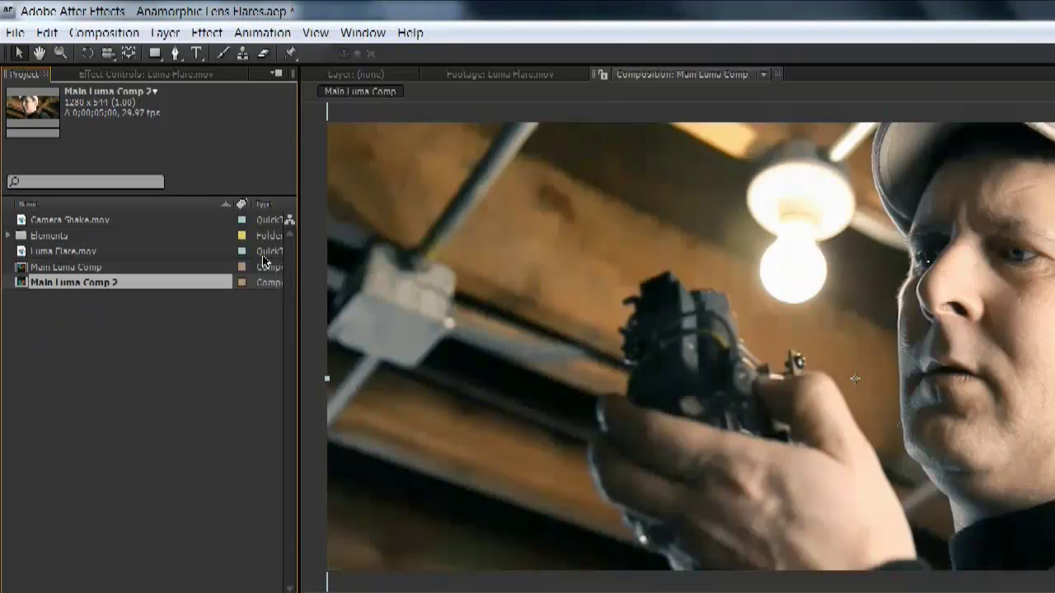
{"action": "key", "text": "Return"}
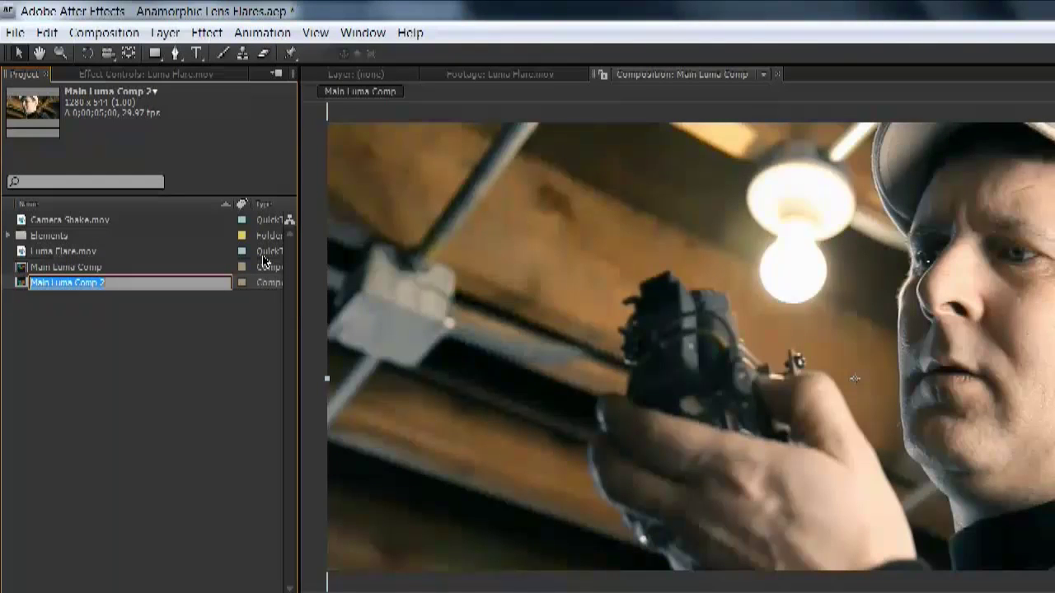
{"action": "type", "text": "Luma"}
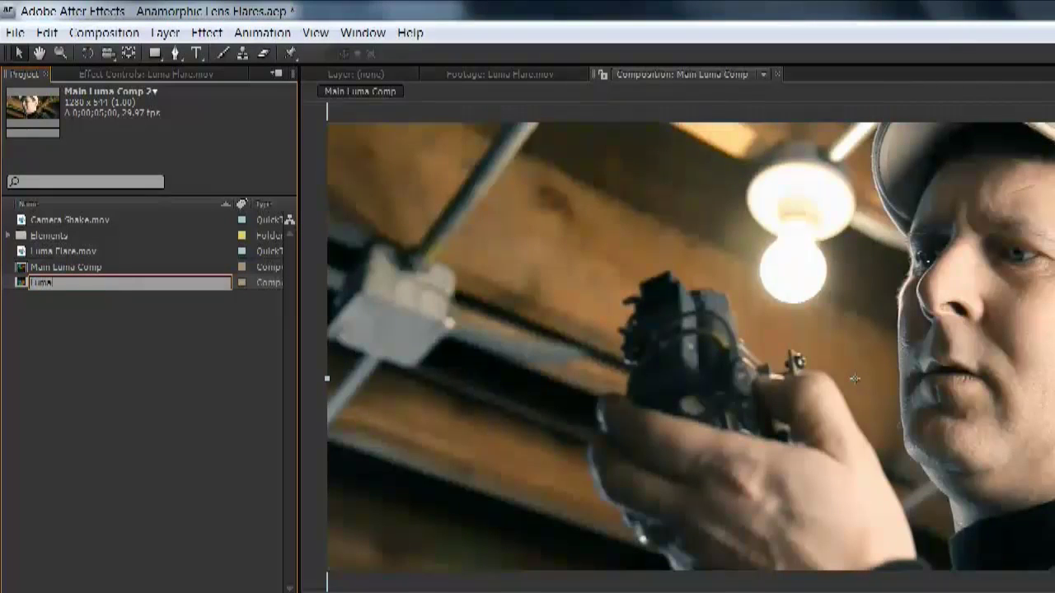
{"action": "type", "text": " Matte"}
{"action": "key", "text": "Return"}
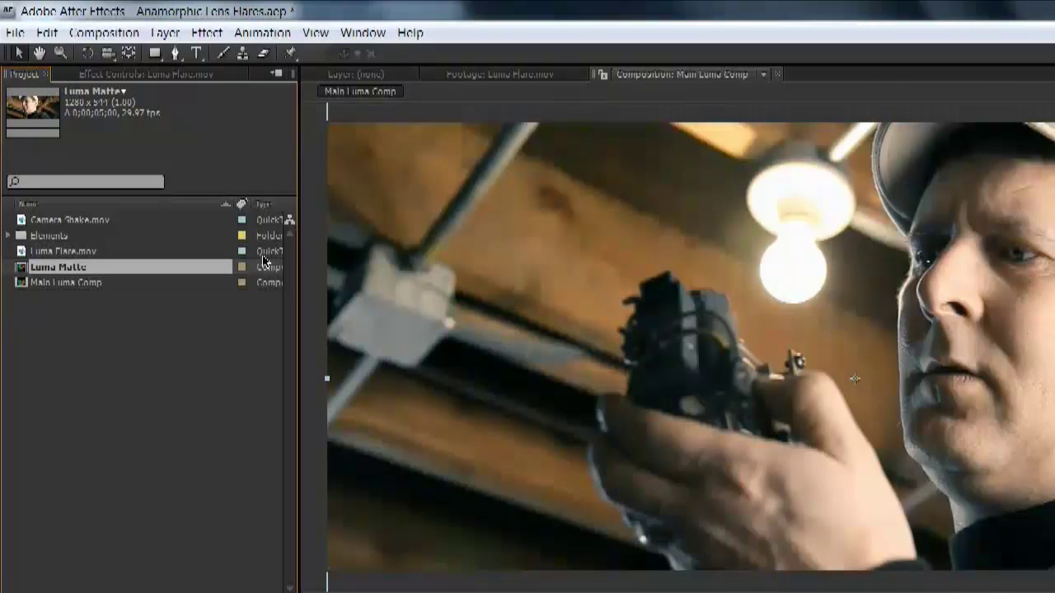
Open the Luma Matte composition and apply the Colorama effect to its footage.
{"action": "double_click", "coordinate": [23, 270]}
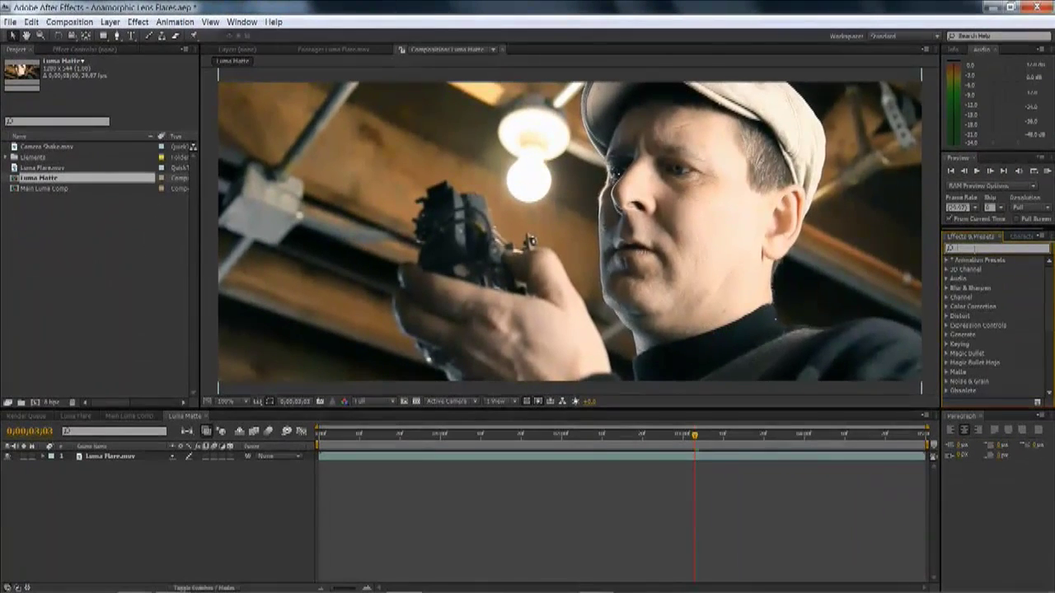
{"action": "type", "text": "colorama"}
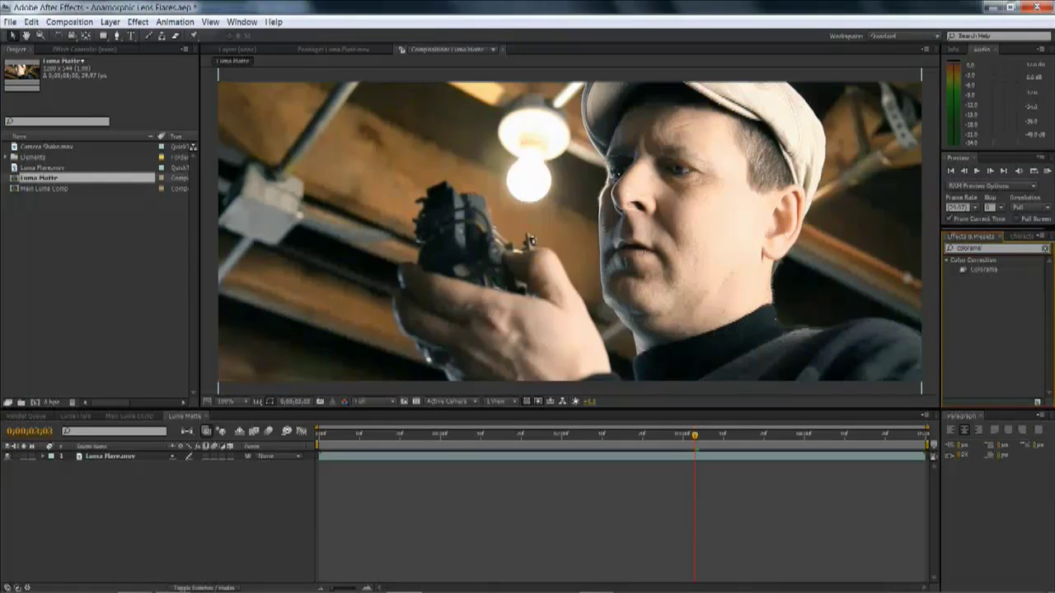
{"action": "left_click_drag", "start_coordinate": [989, 271], "coordinate": [701, 325]}
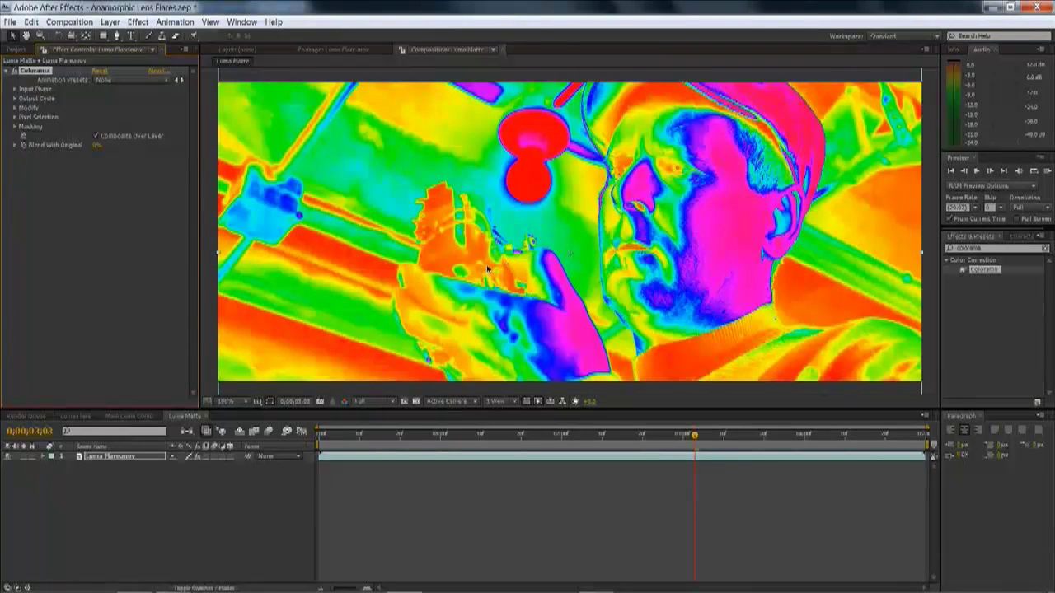
Set Colorama's Output Cycle preset palette to Ramp Grey.
{"action": "left_click", "coordinate": [14, 100]}
{"action": "left_click", "coordinate": [121, 109]}
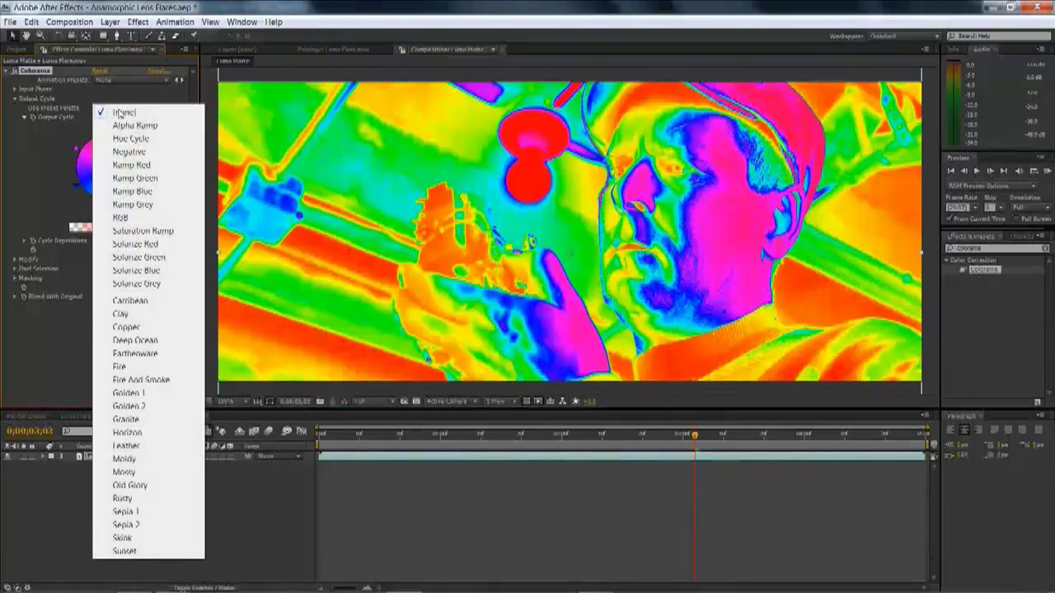
{"action": "left_click", "coordinate": [152, 205]}
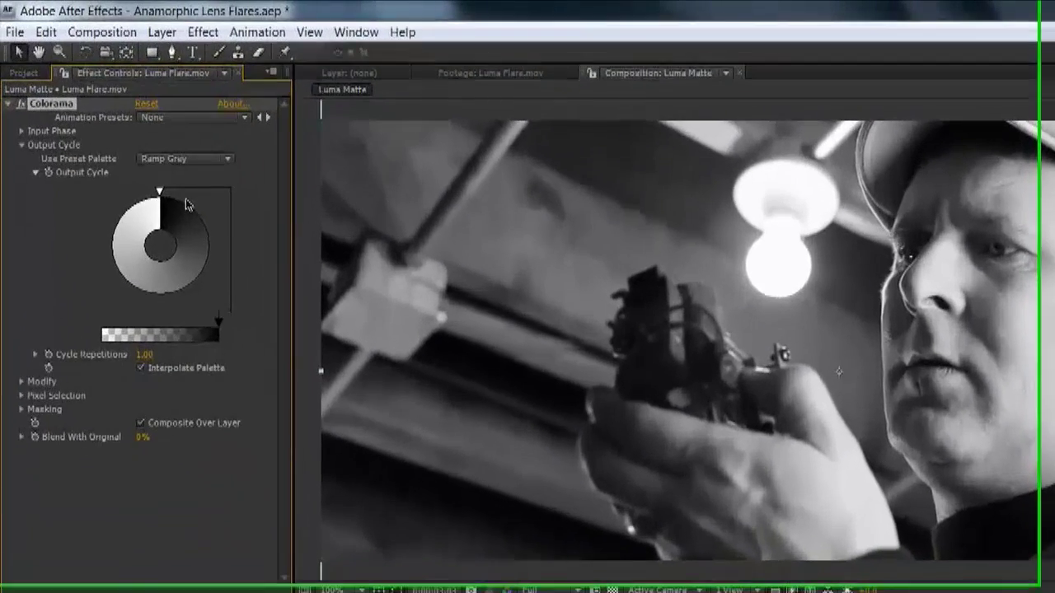
Add a black color point to Colorama's output cycle and move it close to the white end to isolate the highlights.
{"action": "double_click", "coordinate": [109, 130]}
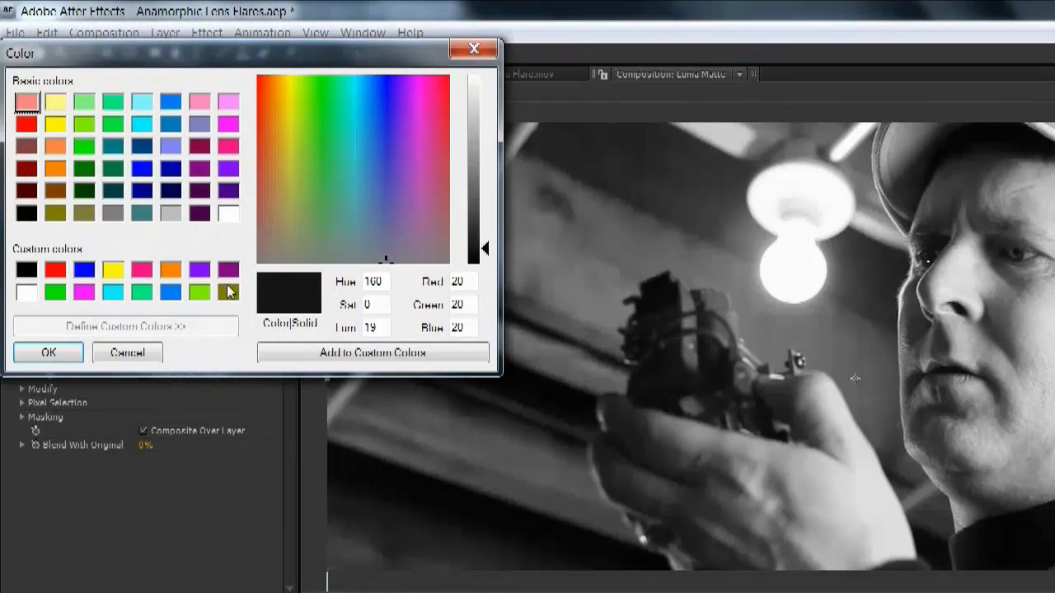
{"action": "left_click", "coordinate": [31, 274]}
{"action": "left_click", "coordinate": [51, 355]}
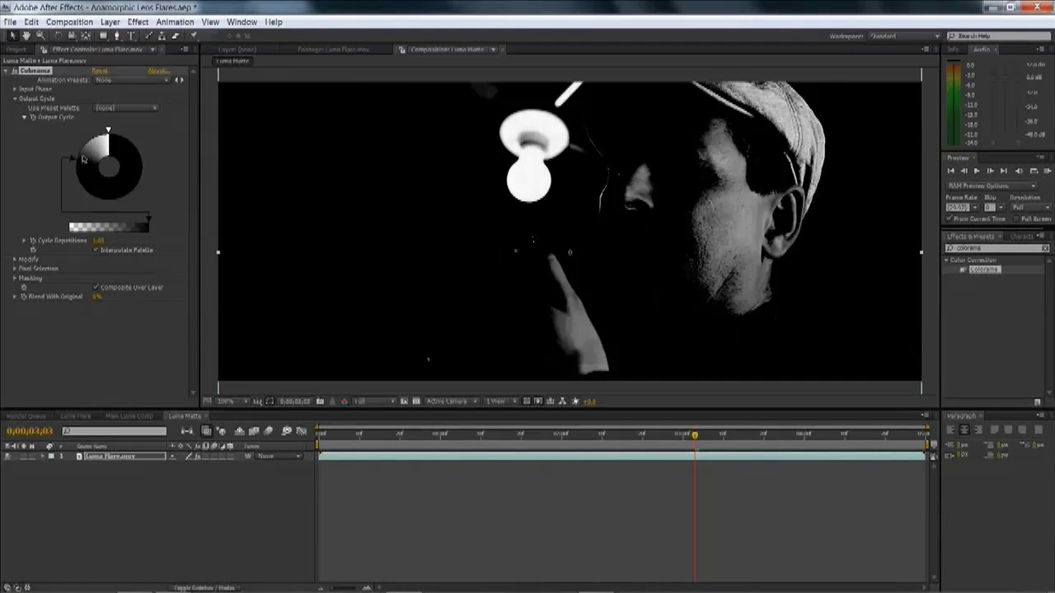
{"action": "left_click_drag", "start_coordinate": [83, 159], "coordinate": [94, 142]}
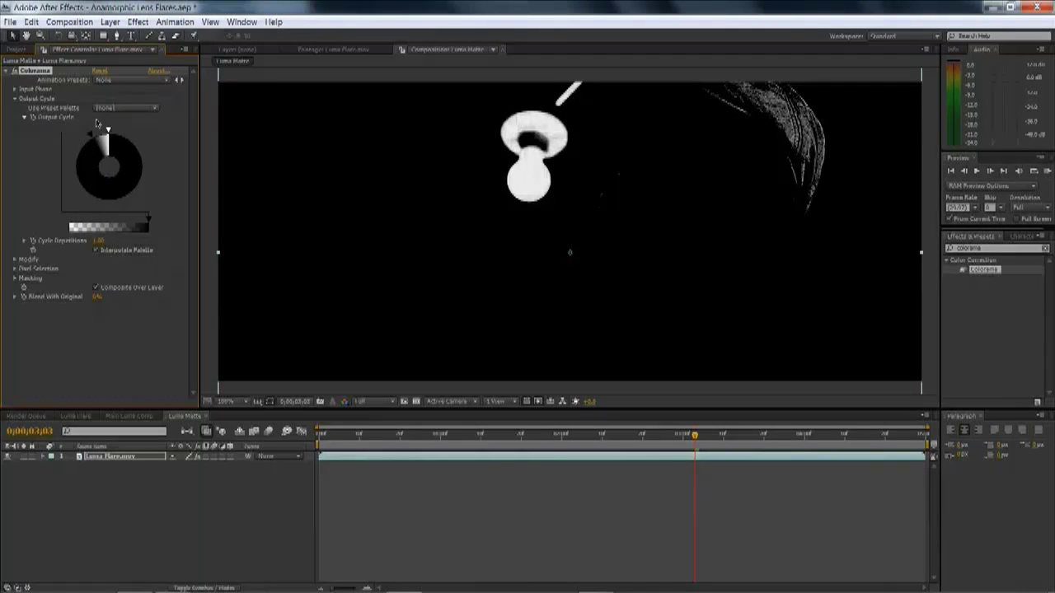
Add a white color point between the black and white ones on the output cycle and move it toward the black point.
{"action": "double_click", "coordinate": [105, 132]}
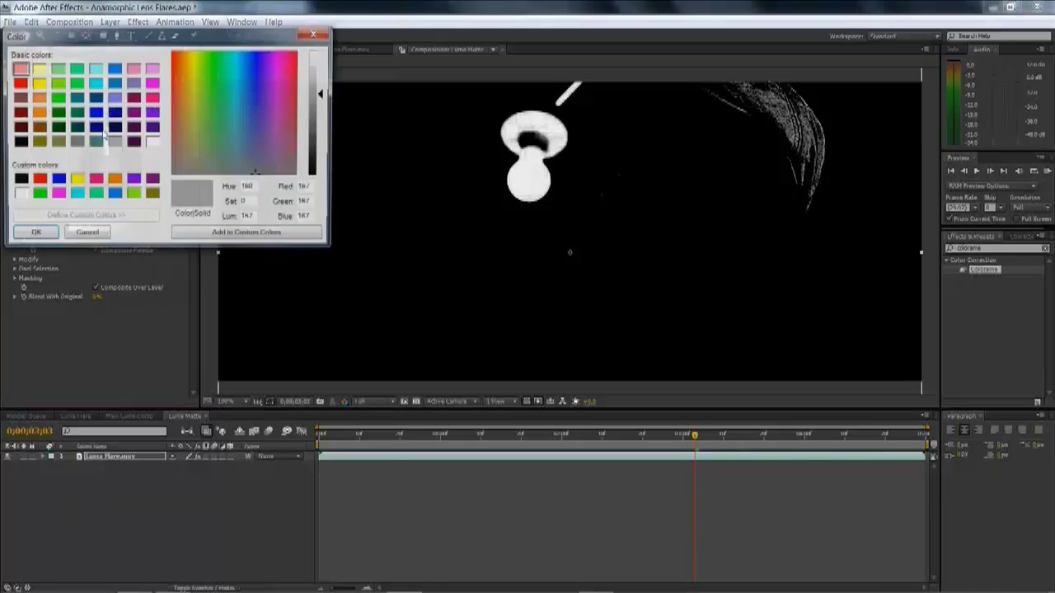
{"action": "left_click", "coordinate": [17, 195]}
{"action": "left_click", "coordinate": [36, 237]}
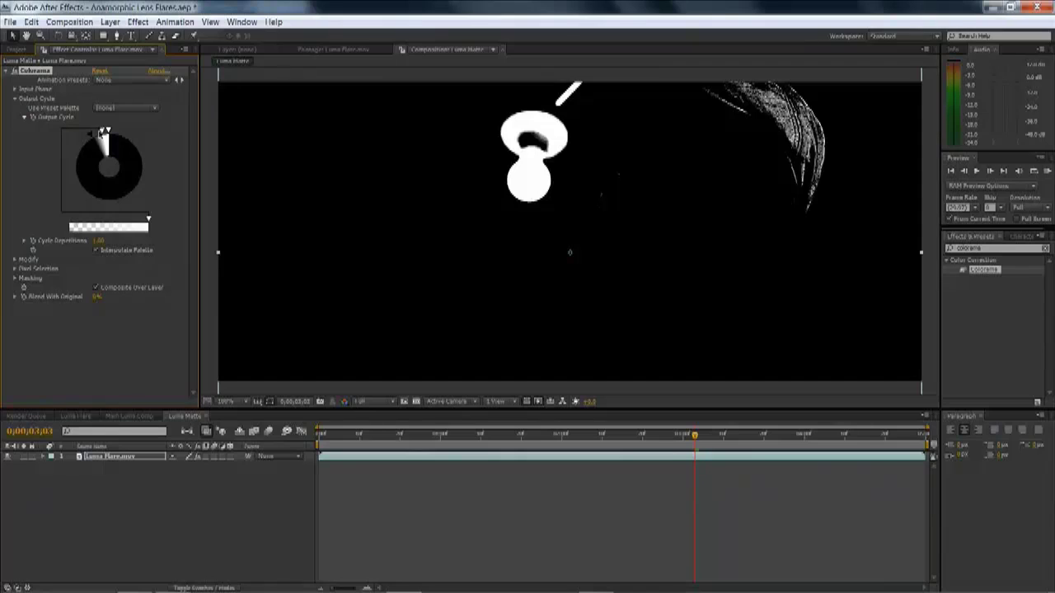
{"action": "left_click_drag", "start_coordinate": [103, 134], "coordinate": [98, 133]}
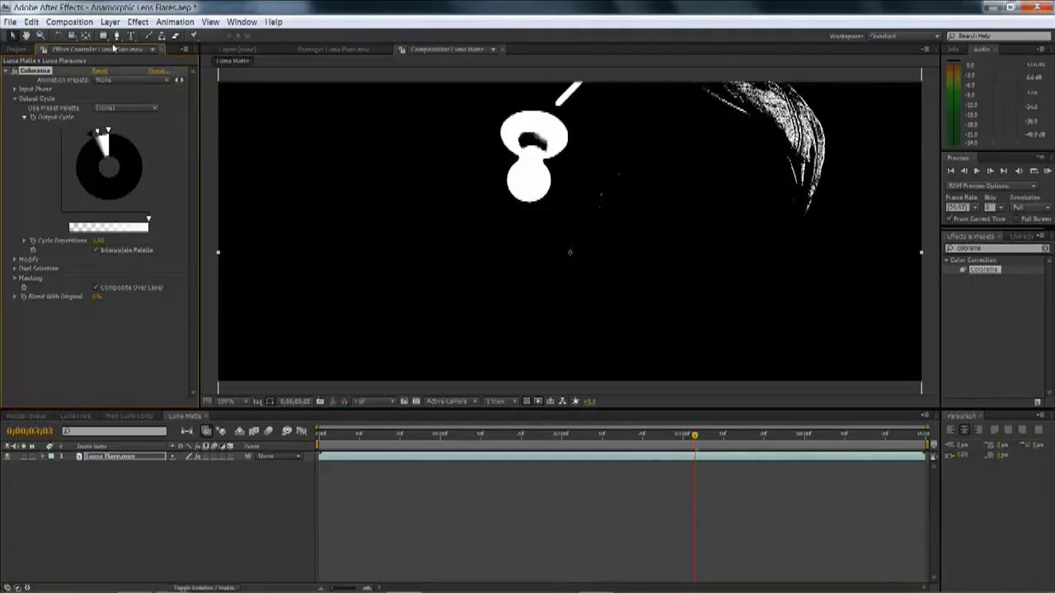
Draw an elliptical mask around the light bulb and move it slightly down to exclude more of the fixture above.
{"action": "left_click_drag", "start_coordinate": [103, 36], "coordinate": [126, 61]}
{"action": "left_click_drag", "start_coordinate": [494, 151], "coordinate": [561, 210]}
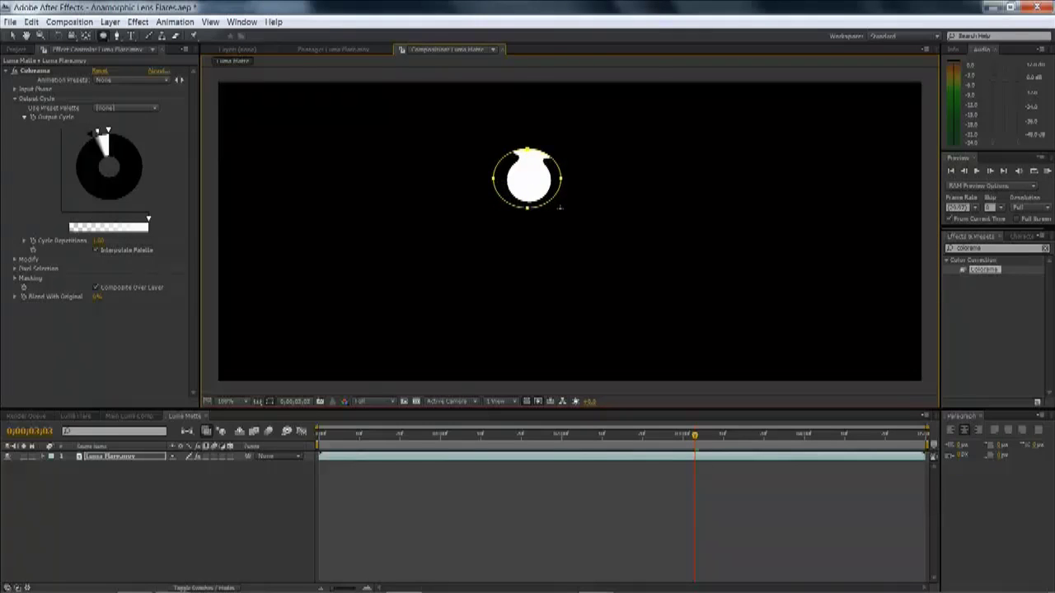
{"action": "left_click", "coordinate": [12, 35]}
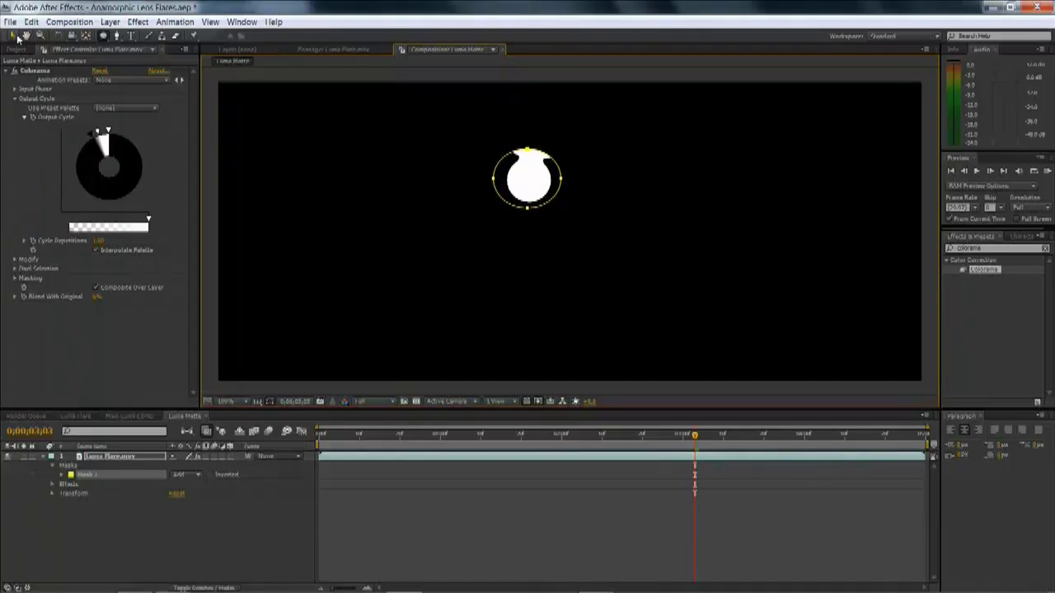
{"action": "left_click_drag", "start_coordinate": [506, 162], "coordinate": [506, 167]}
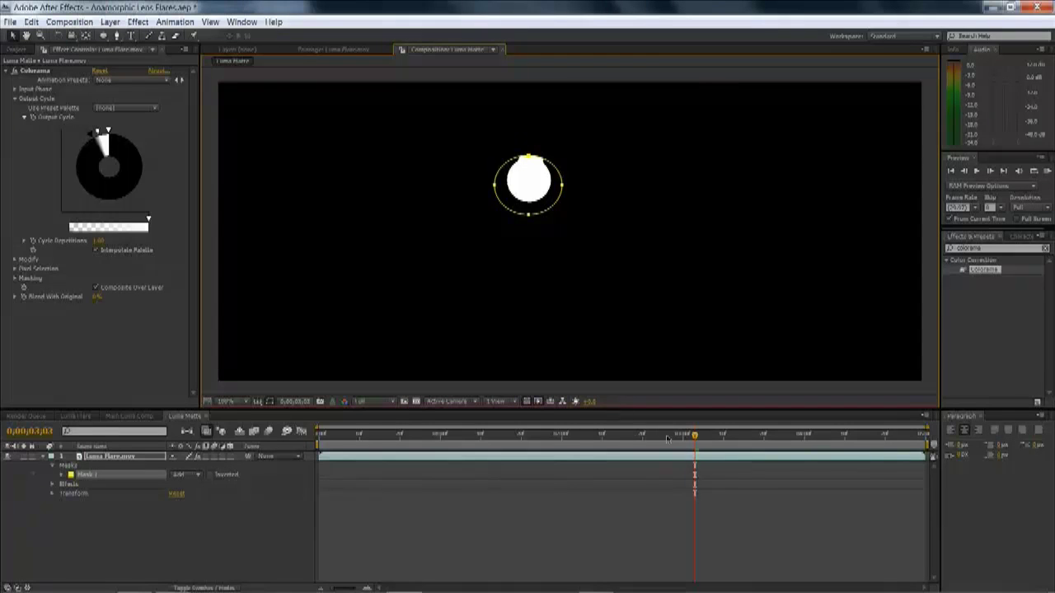
Examine how the bulb moves behind the man in Main Luma Comp around 0;00;01;23, and return to Luma Matte at 0;00;03;00.
{"action": "left_click_drag", "start_coordinate": [690, 438], "coordinate": [683, 442]}
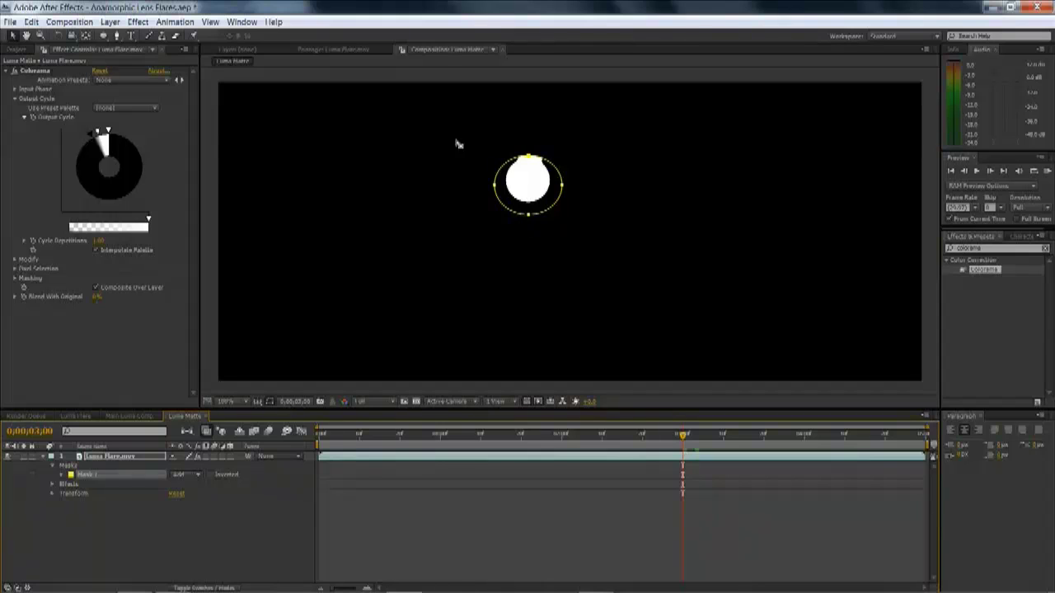
{"action": "left_click", "coordinate": [123, 416]}
{"action": "left_click_drag", "start_coordinate": [695, 435], "coordinate": [534, 437]}
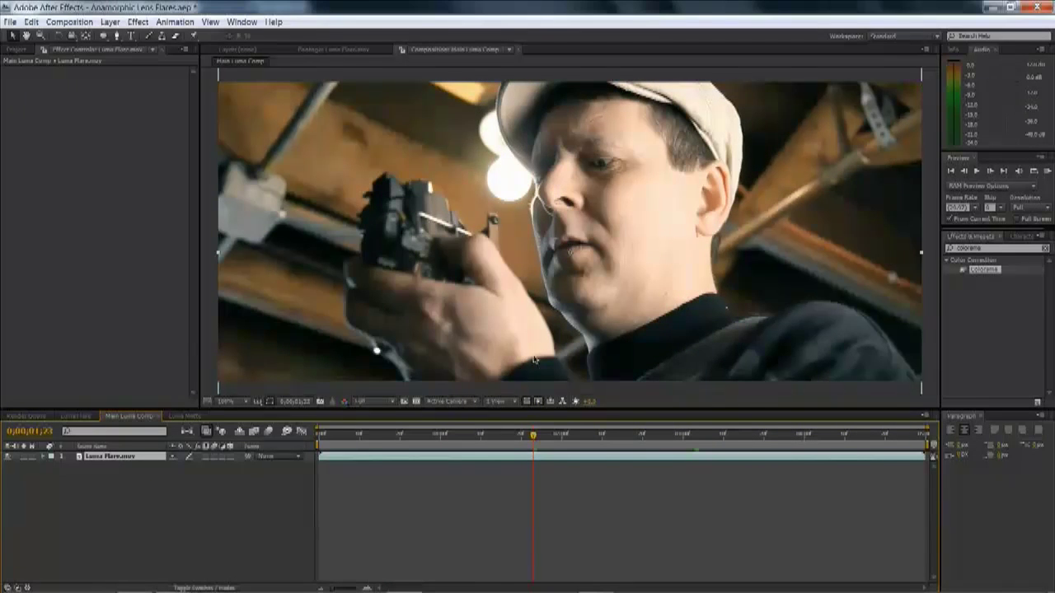
{"action": "left_click", "coordinate": [186, 415]}
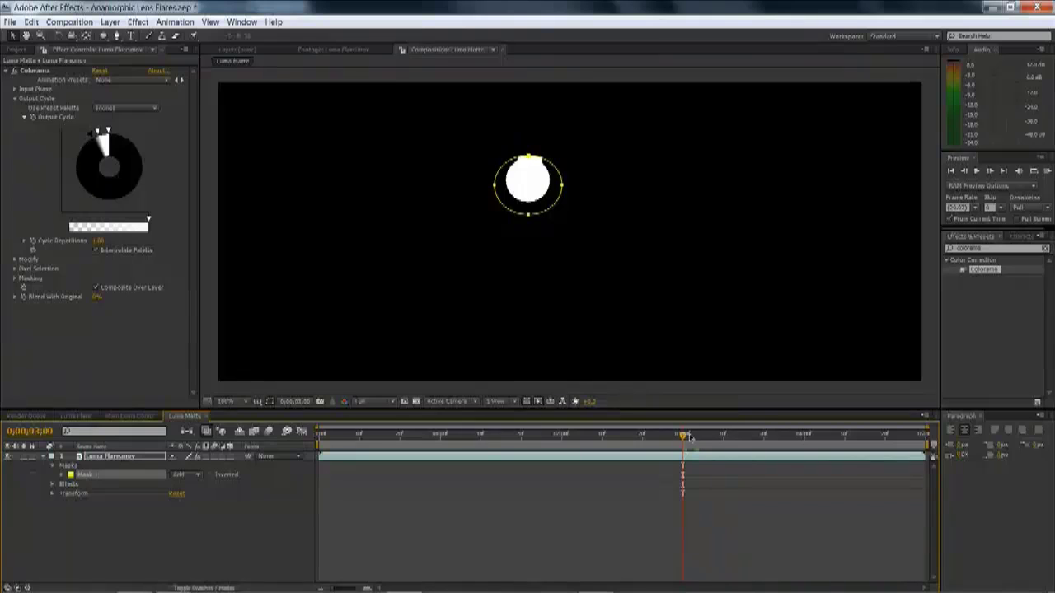
Enable Mask Path keyframing at 0;00;03;00 and shift the mask left over the bulb at 0;00;01;22.
{"action": "left_click", "coordinate": [62, 475]}
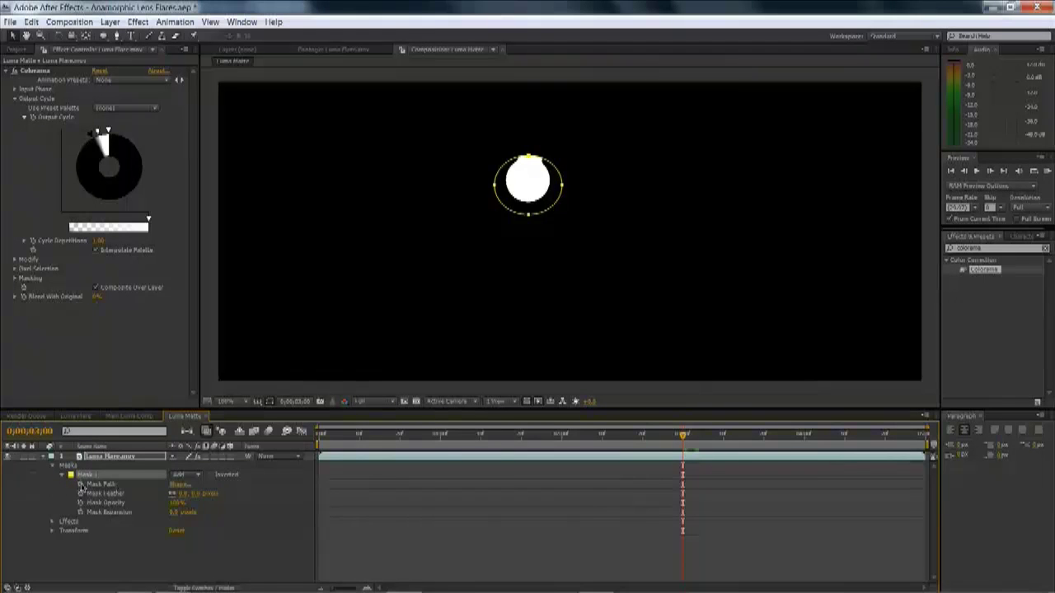
{"action": "left_click", "coordinate": [80, 485]}
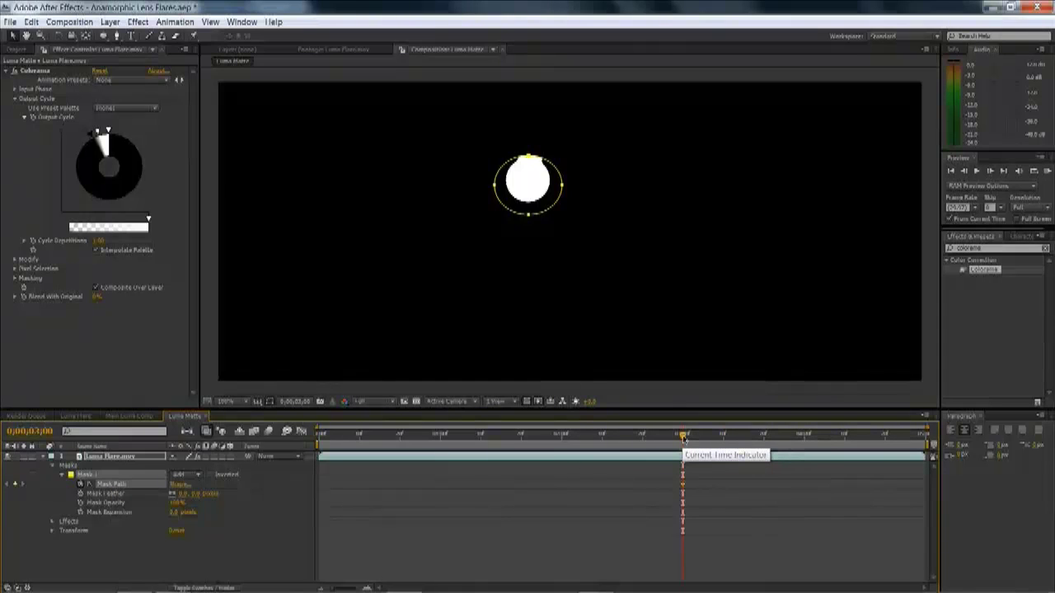
{"action": "left_click_drag", "start_coordinate": [683, 439], "coordinate": [460, 440]}
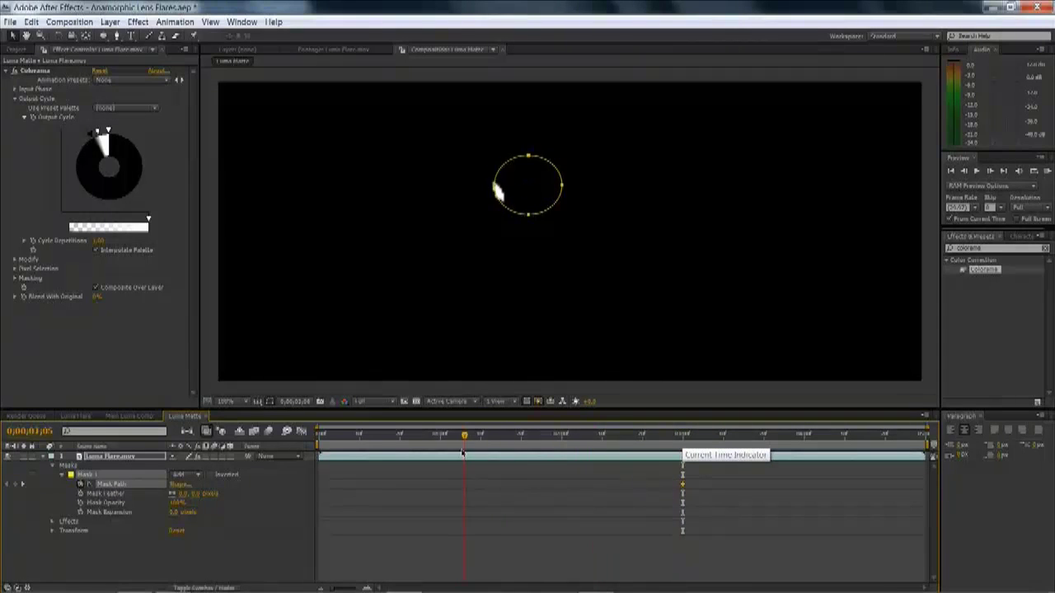
{"action": "left_click", "coordinate": [527, 437]}
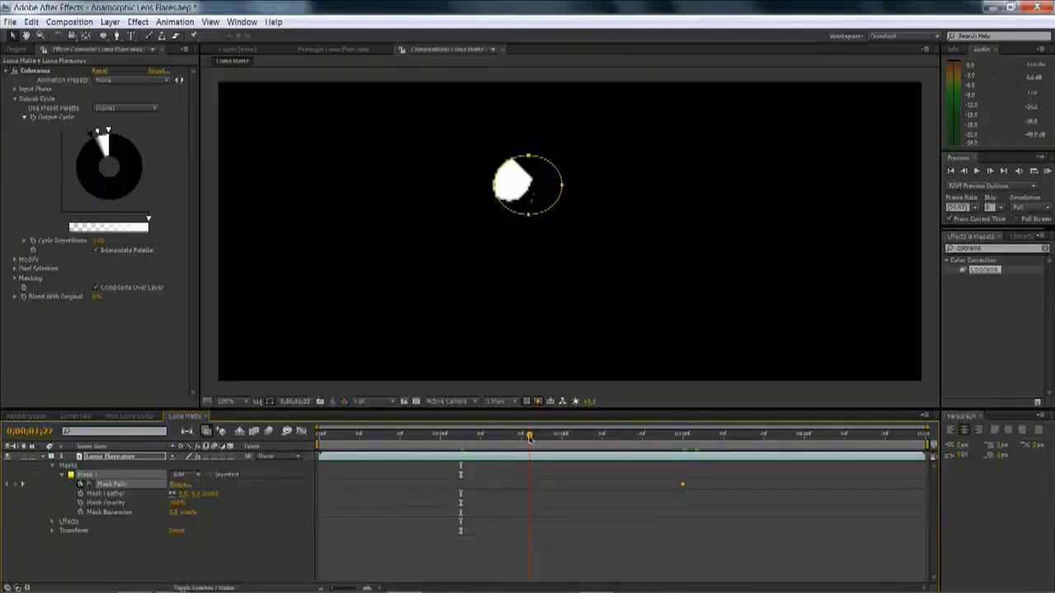
{"action": "left_click_drag", "start_coordinate": [557, 171], "coordinate": [533, 171]}
Step back 17 frames to about 0;00;01;05 and shift the mask further left to follow the bulb.
{"action": "key", "text": "Page_Up"}
{"action": "key", "text": "Page_Up"}
{"action": "key", "text": "Page_Up"}
{"action": "key", "text": "Page_Up"}
{"action": "key", "text": "Page_Up"}
{"action": "key", "text": "Page_Up"}
{"action": "key", "text": "Page_Up"}
{"action": "key", "text": "Page_Up"}
{"action": "key", "text": "Page_Up"}
{"action": "key", "text": "Page_Up"}
{"action": "key", "text": "Page_Up"}
{"action": "key", "text": "Page_Up"}
{"action": "key", "text": "Page_Up"}
{"action": "key", "text": "Page_Up"}
{"action": "key", "text": "Page_Up"}
{"action": "key", "text": "Page_Up"}
{"action": "key", "text": "Page_Up"}
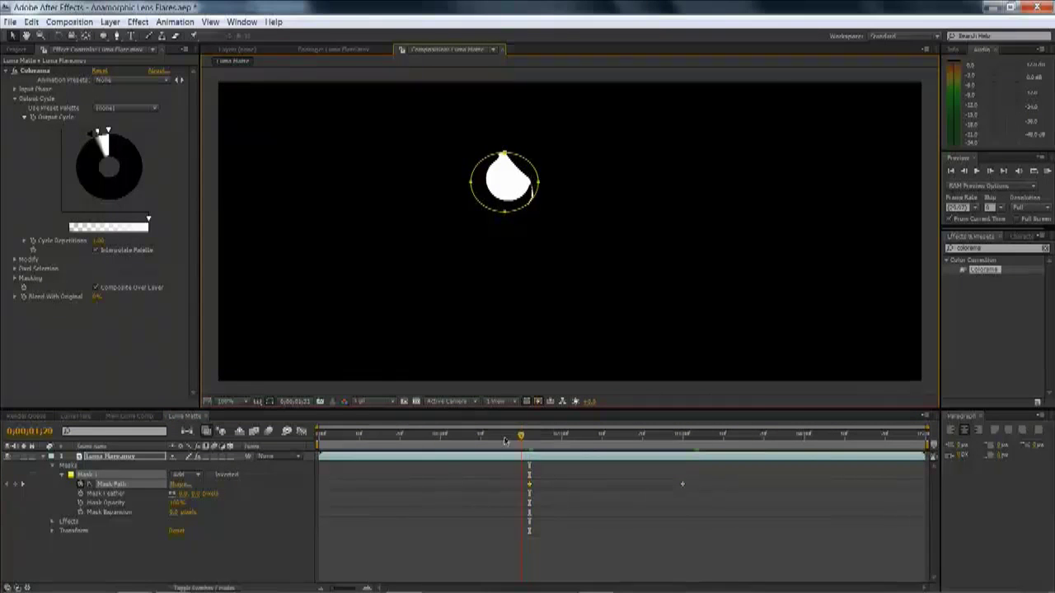
{"action": "left_click_drag", "start_coordinate": [532, 169], "coordinate": [511, 167]}
Shift the mask slightly right and up to follow the bulb at 0;00;03;16.
{"action": "left_click_drag", "start_coordinate": [475, 439], "coordinate": [806, 429]}
{"action": "left_click_drag", "start_coordinate": [847, 428], "coordinate": [748, 434]}
{"action": "left_click_drag", "start_coordinate": [557, 172], "coordinate": [563, 170]}
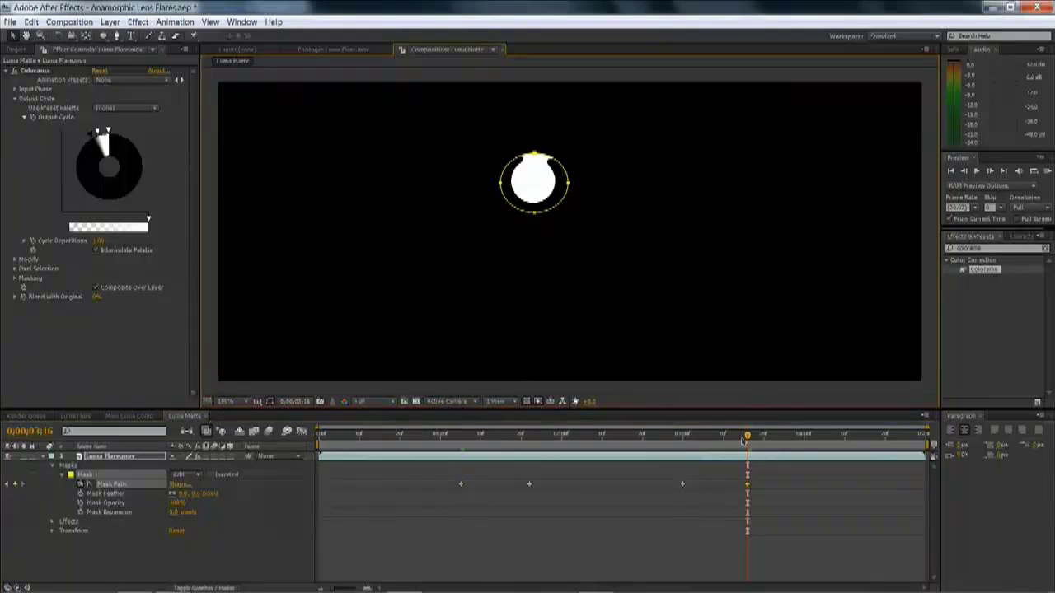
Contract the mask with a negative Mask Expansion at 0;00;01;10 and check the matte back to 0;00;01;00.
{"action": "left_click_drag", "start_coordinate": [684, 435], "coordinate": [486, 453]}
{"action": "key", "text": "period"}
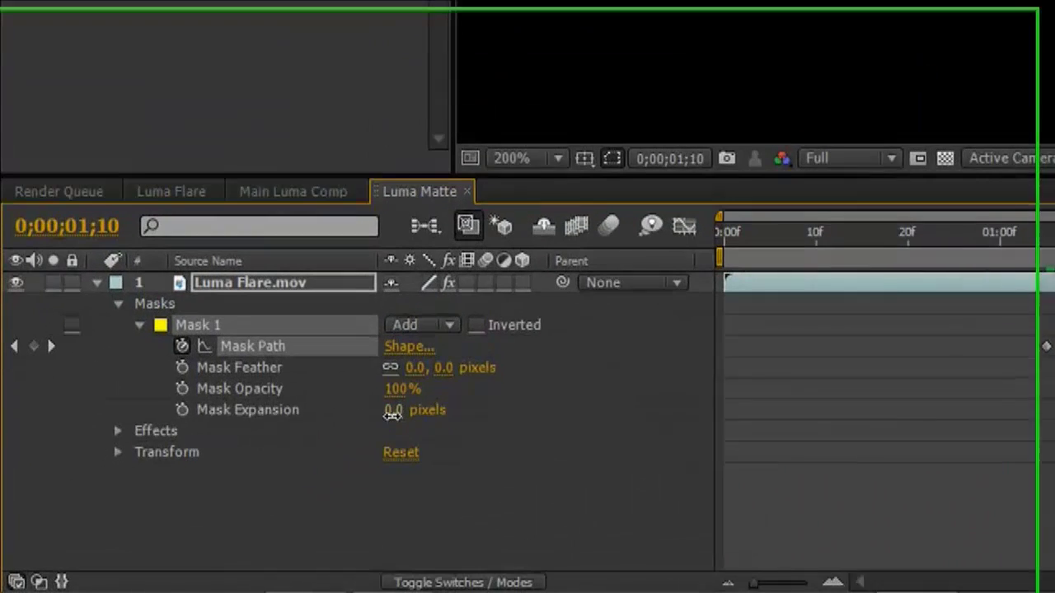
{"action": "left_click_drag", "start_coordinate": [172, 514], "coordinate": [169, 516]}
{"action": "left_click_drag", "start_coordinate": [385, 414], "coordinate": [377, 421]}
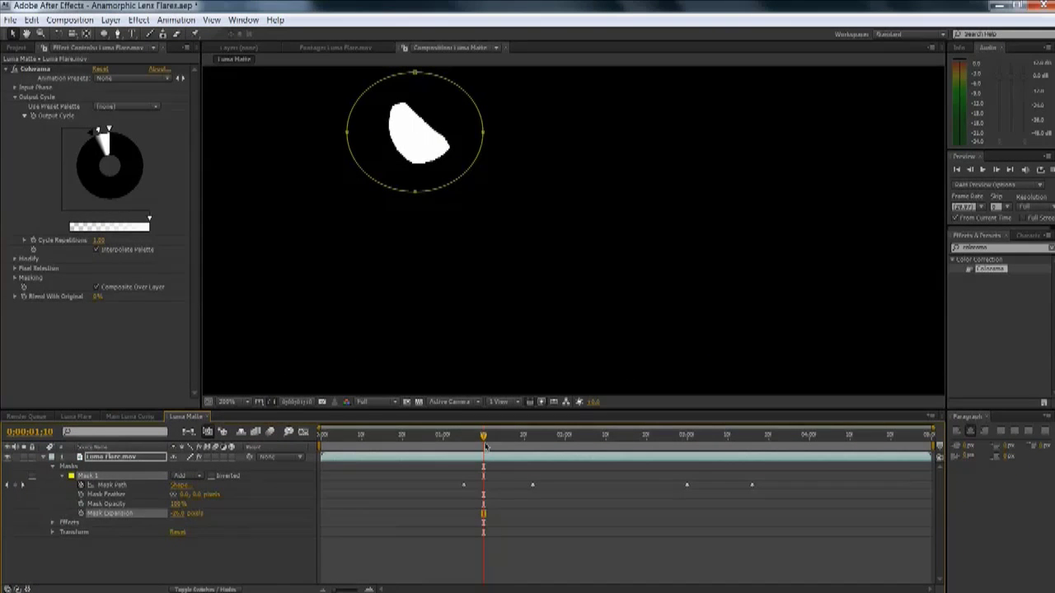
{"action": "left_click_drag", "start_coordinate": [486, 446], "coordinate": [444, 447]}
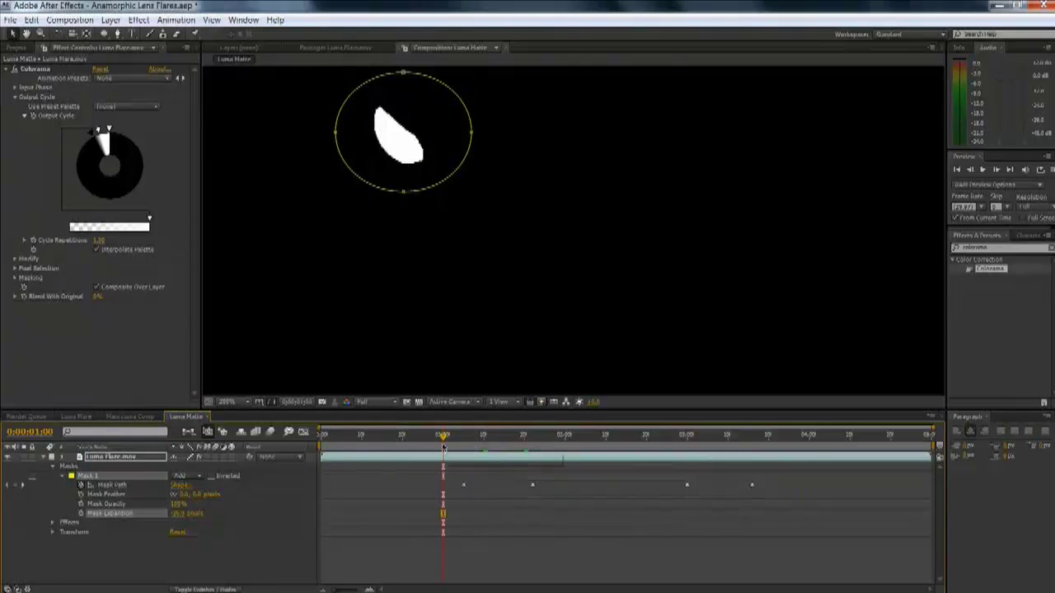
Place the Luma Matte composition as a hidden layer above Luma Flare.mov in Main Luma Comp.
{"action": "left_click", "coordinate": [132, 417]}
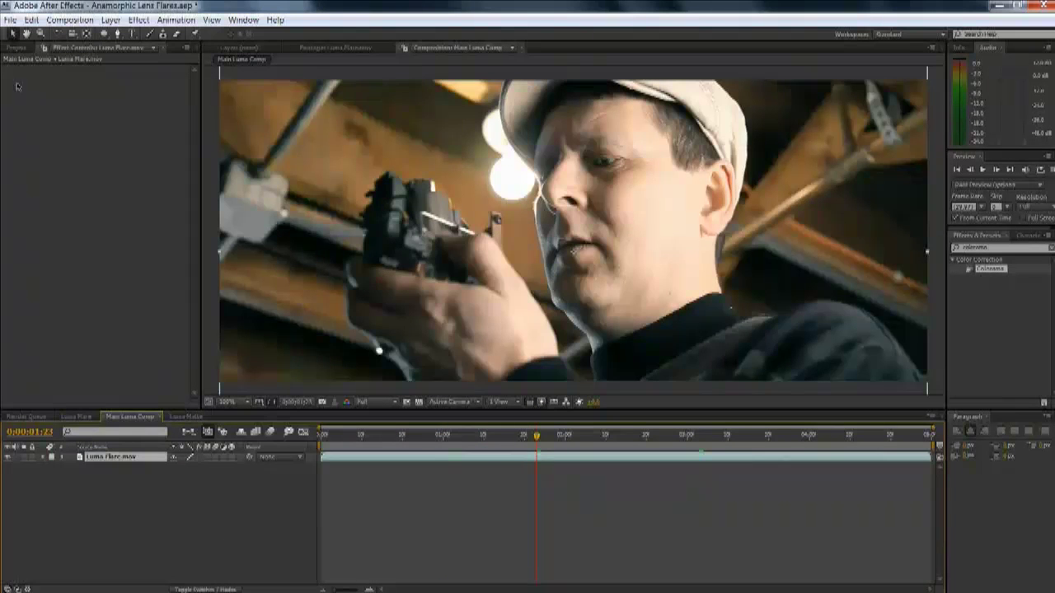
{"action": "left_click", "coordinate": [14, 50]}
{"action": "left_click_drag", "start_coordinate": [42, 178], "coordinate": [114, 457]}
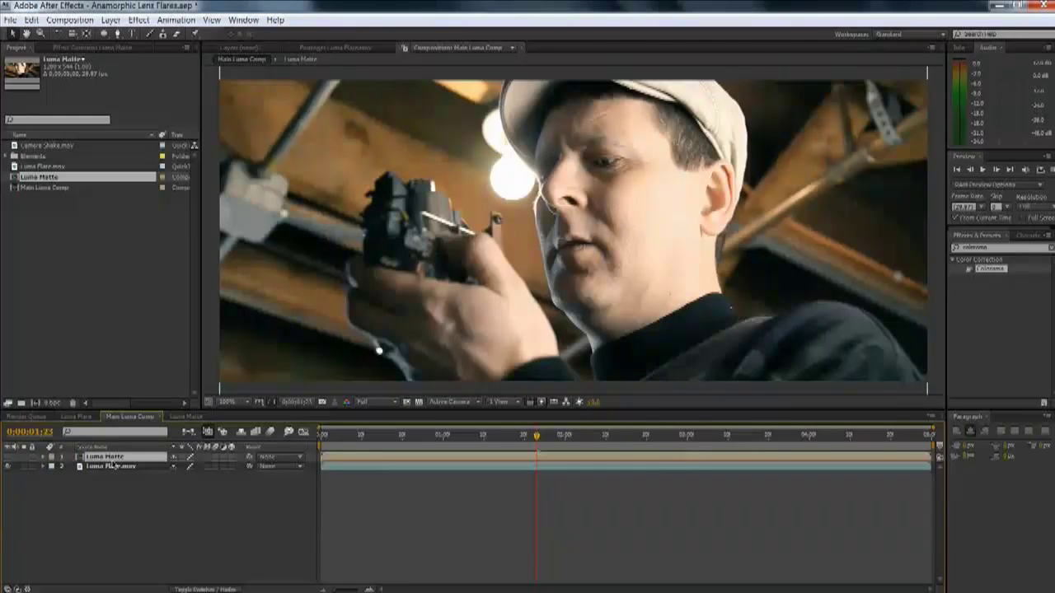
Create a black solid layer of 1280 x 544 px in Main Luma Comp.
{"action": "left_click", "coordinate": [138, 19]}
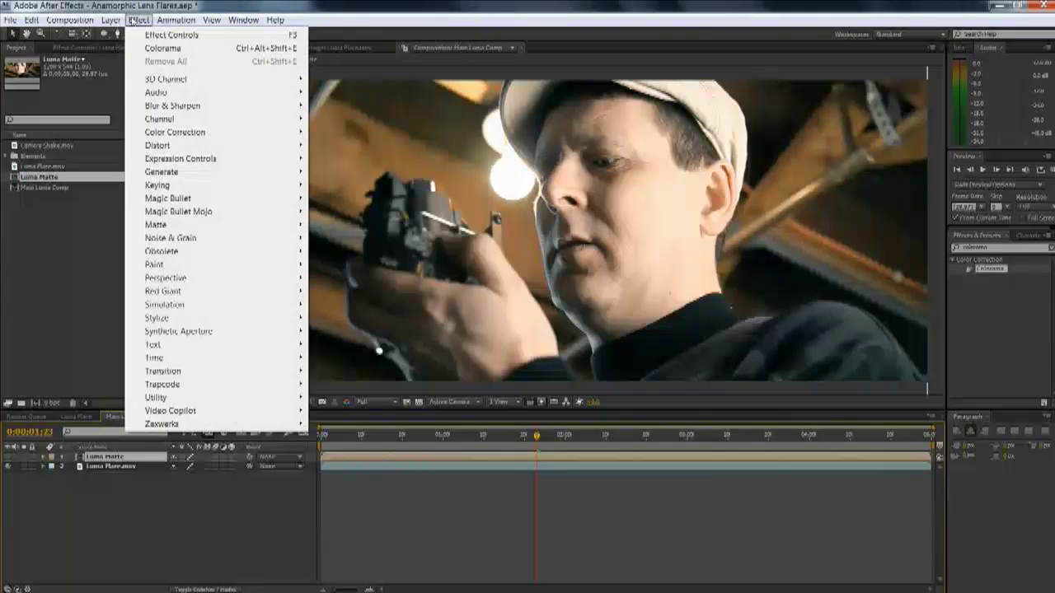
{"action": "mouse_move", "coordinate": [110, 20]}
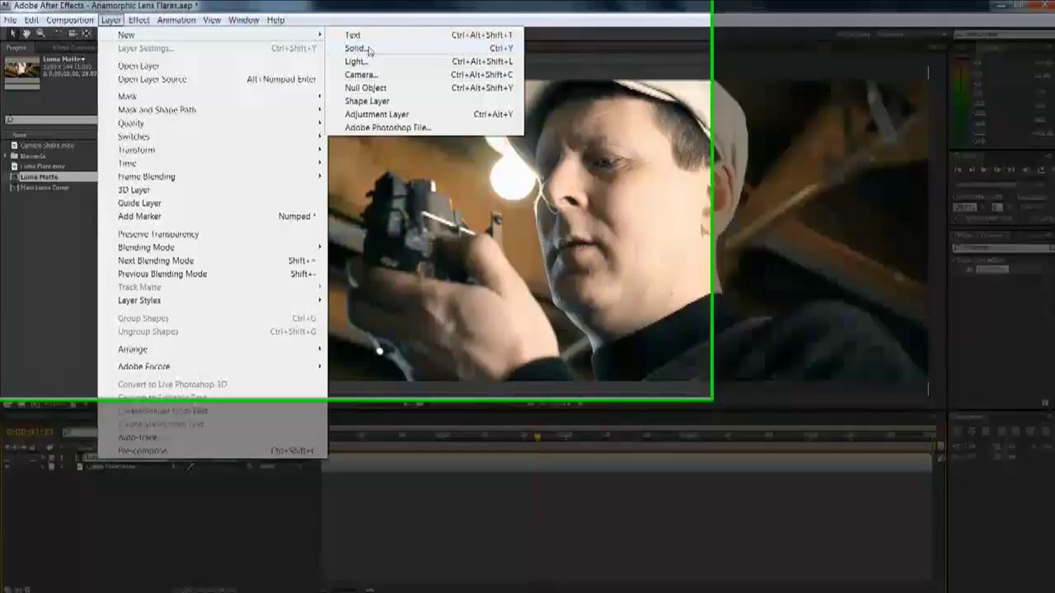
{"action": "left_click", "coordinate": [356, 47]}
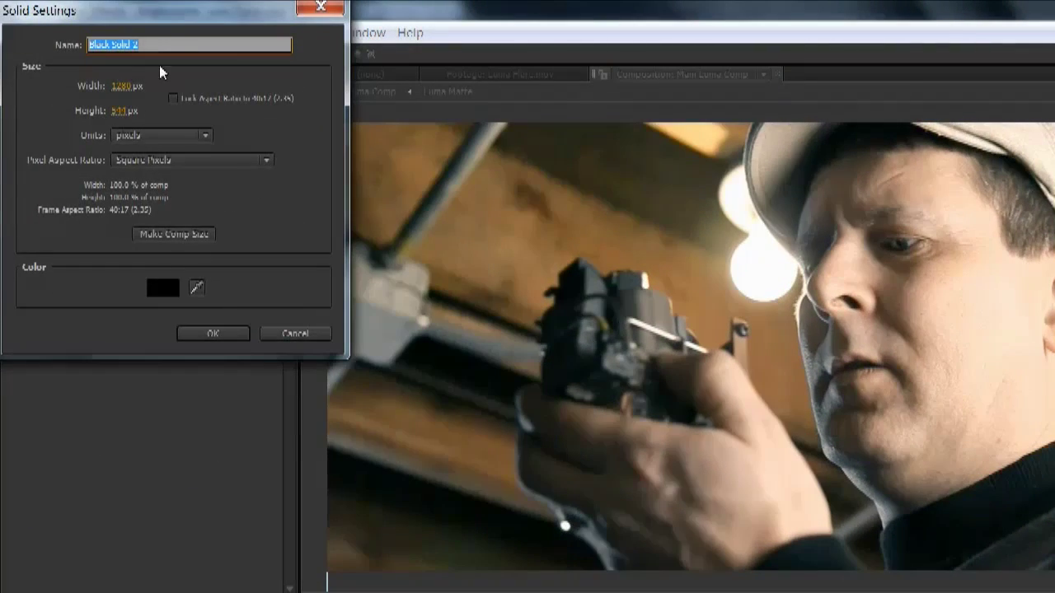
{"action": "left_click", "coordinate": [216, 334]}
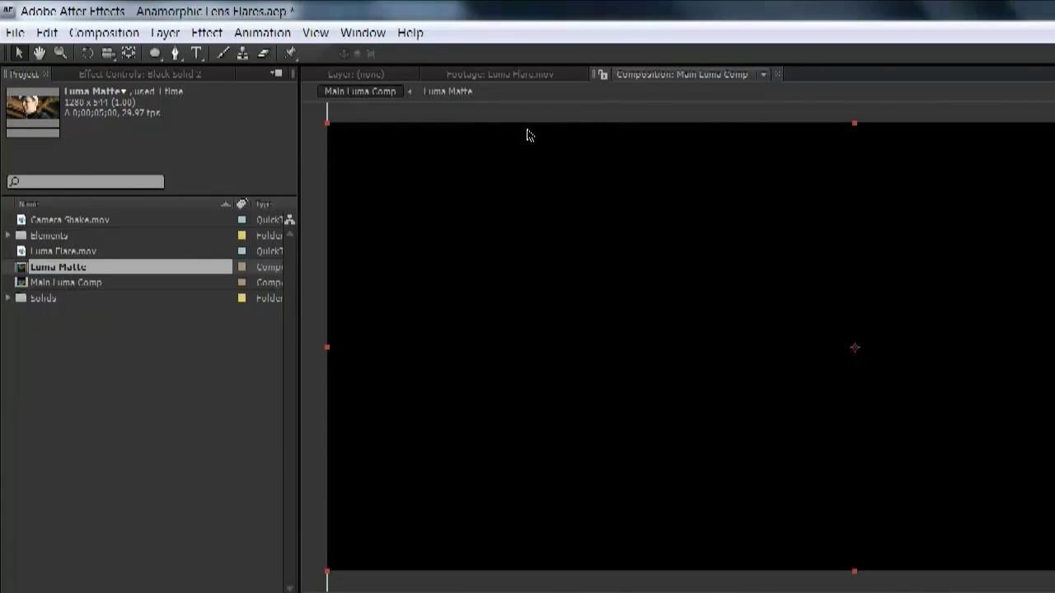
Apply Video Copilot's Optical Flares effect to the black solid and move the flare to about 358, 132.
{"action": "left_click", "coordinate": [206, 33]}
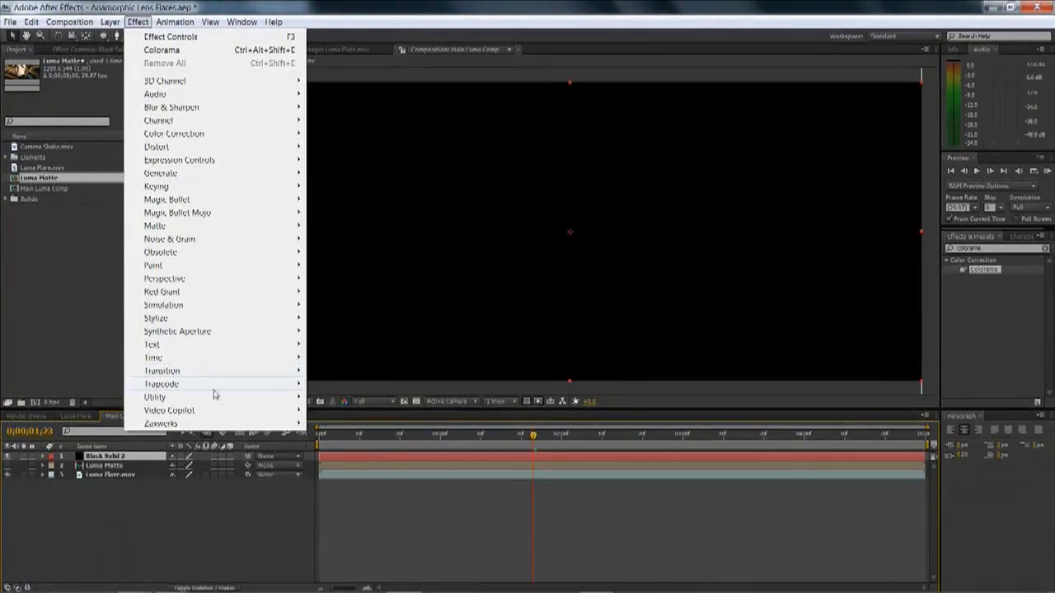
{"action": "mouse_move", "coordinate": [228, 411]}
{"action": "left_click", "coordinate": [347, 412]}
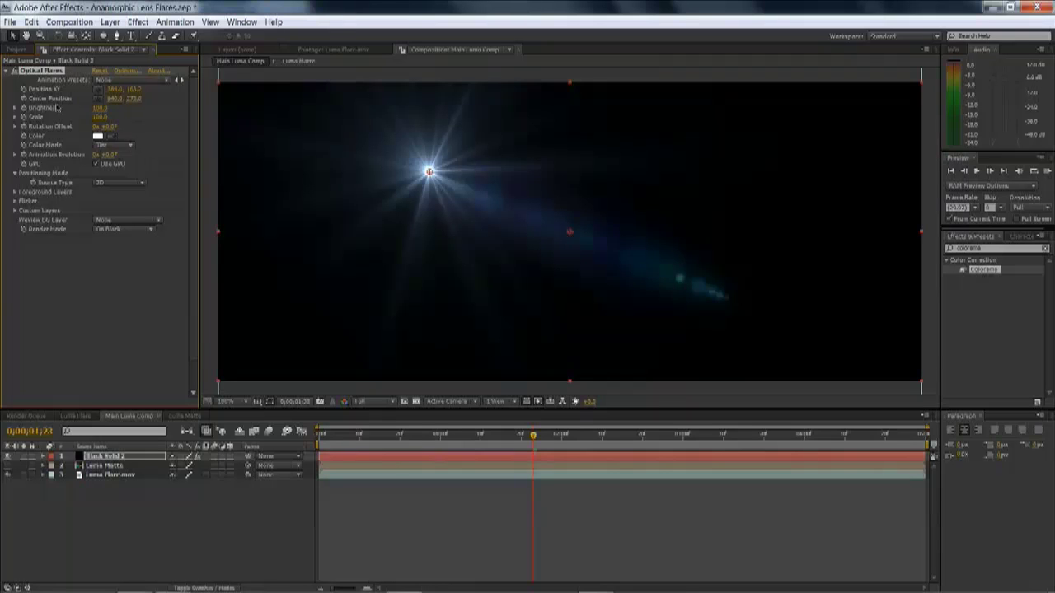
{"action": "left_click_drag", "start_coordinate": [455, 177], "coordinate": [414, 156]}
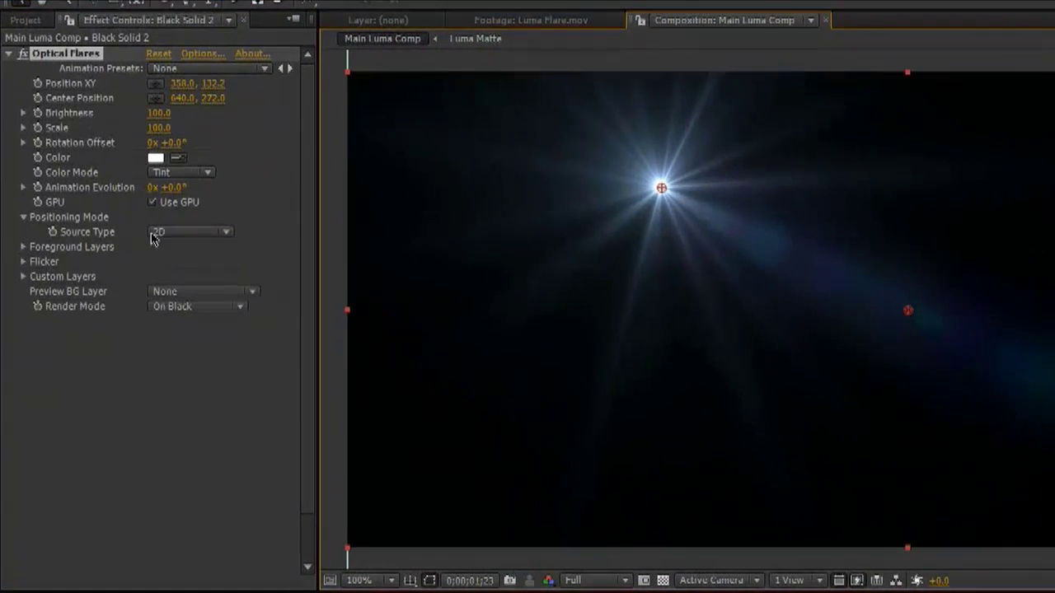
Set the flare's Source Type to Luminance with Luma Matte as its source layer, and collapse the solid's properties.
{"action": "left_click", "coordinate": [198, 234]}
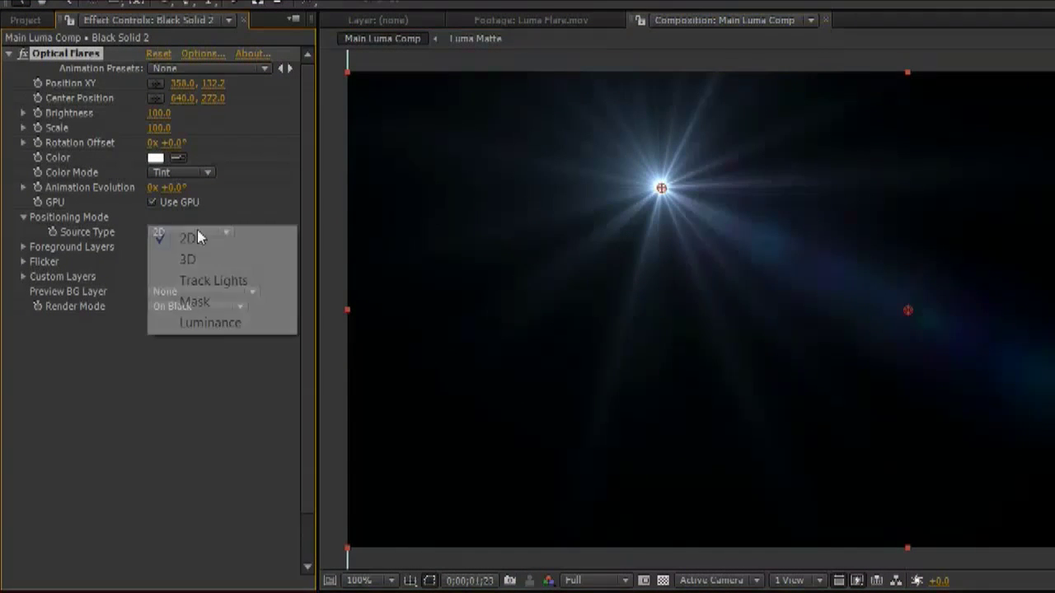
{"action": "left_click", "coordinate": [211, 324]}
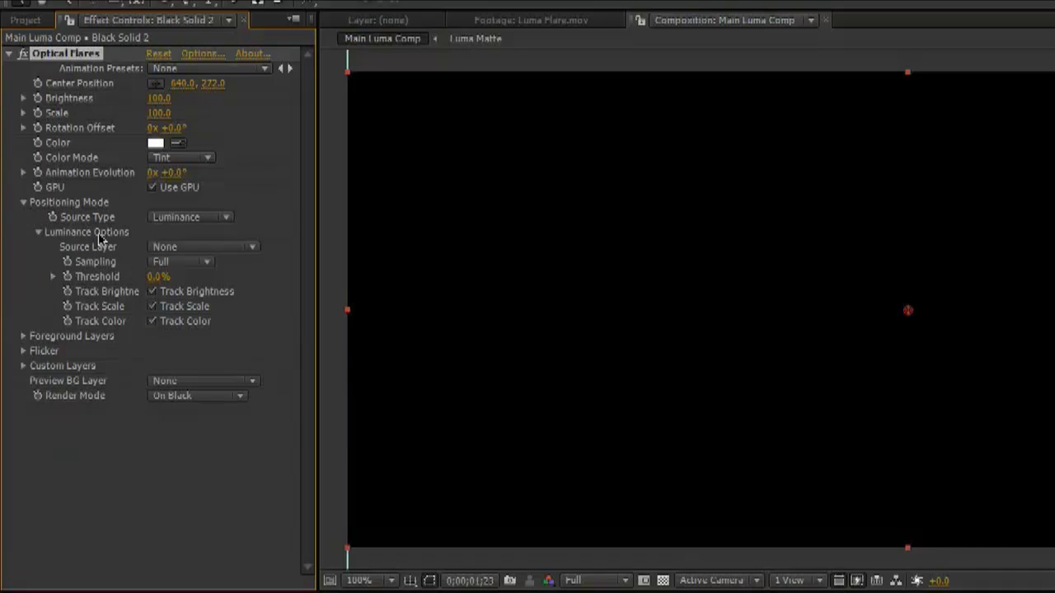
{"action": "left_click", "coordinate": [169, 252]}
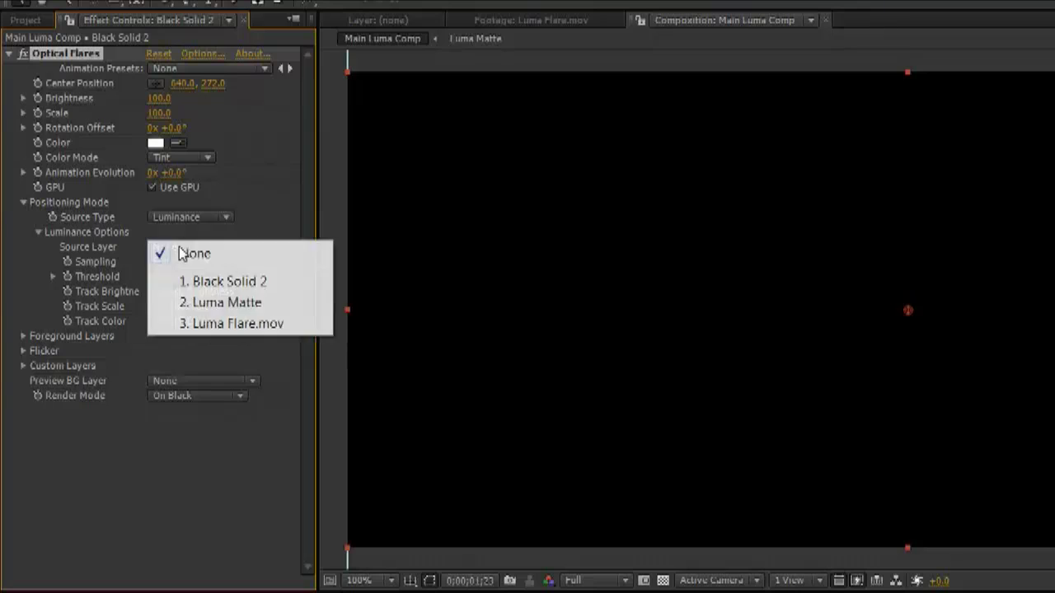
{"action": "left_click", "coordinate": [224, 300]}
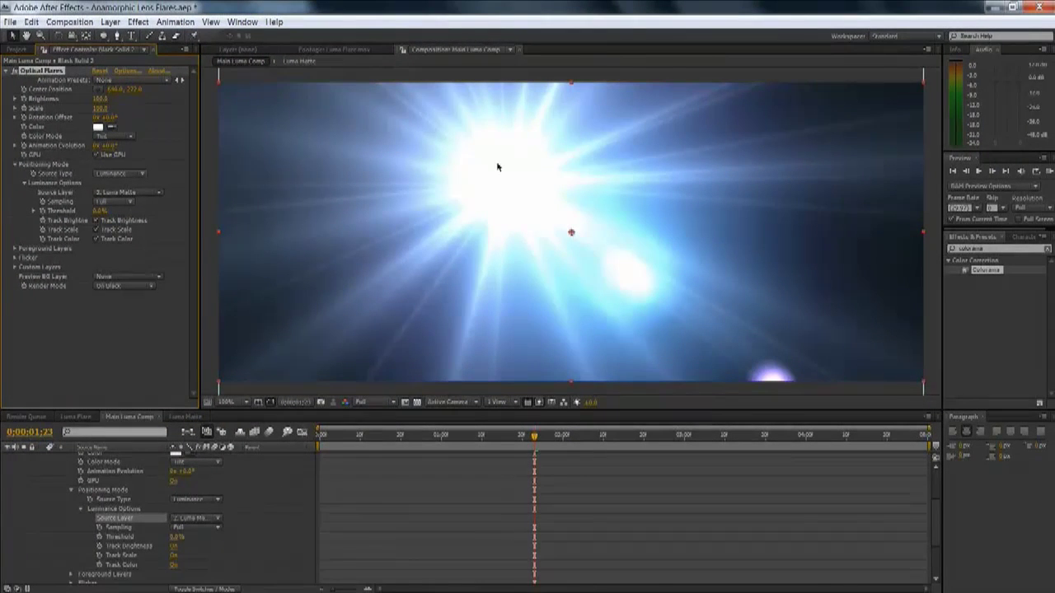
{"action": "scroll", "coordinate": [78, 484], "scroll_direction": "up", "scroll_amount": 3}
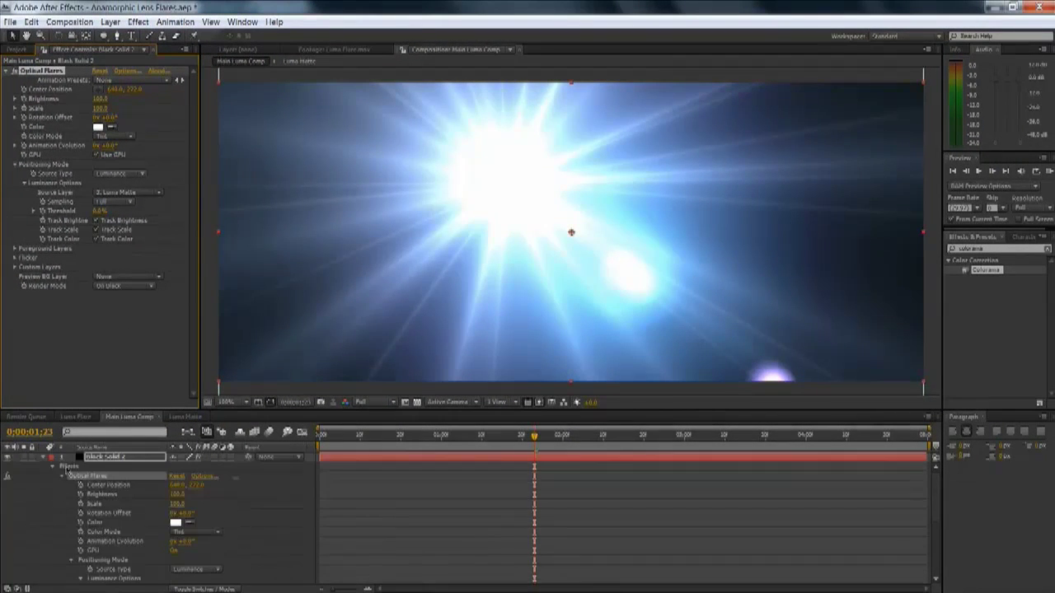
{"action": "left_click", "coordinate": [48, 457]}
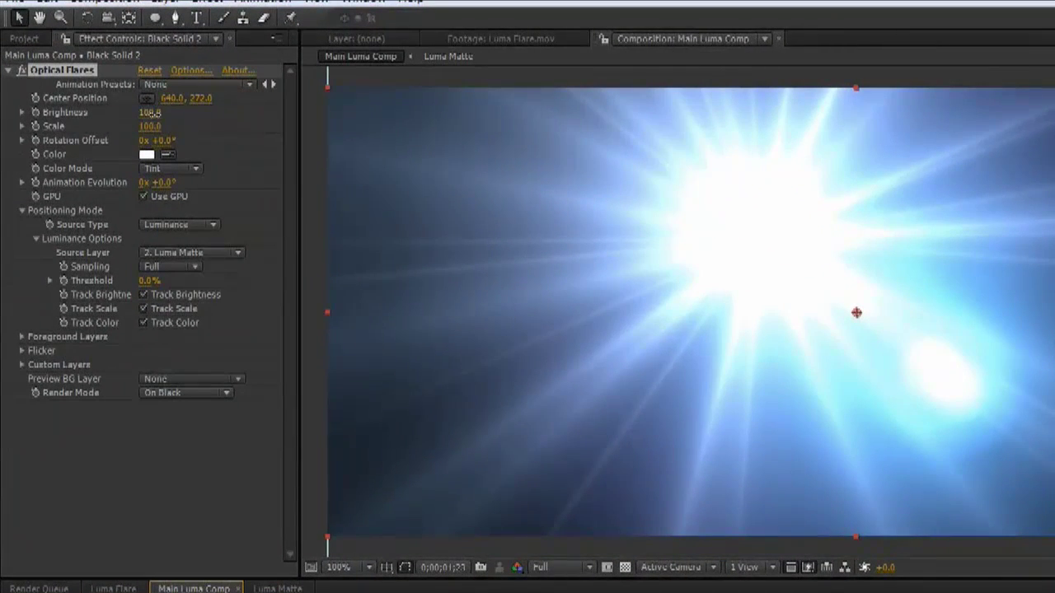
Set the flare's Brightness to 40.
{"action": "left_click_drag", "start_coordinate": [110, 99], "coordinate": [145, 114]}
{"action": "left_click", "coordinate": [146, 113]}
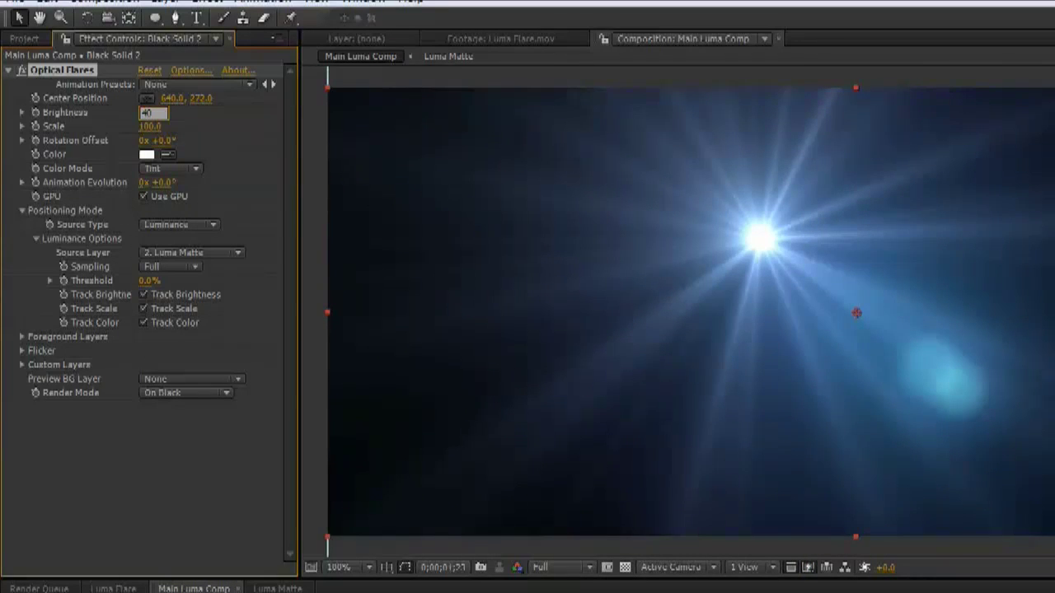
{"action": "key", "text": "Return"}
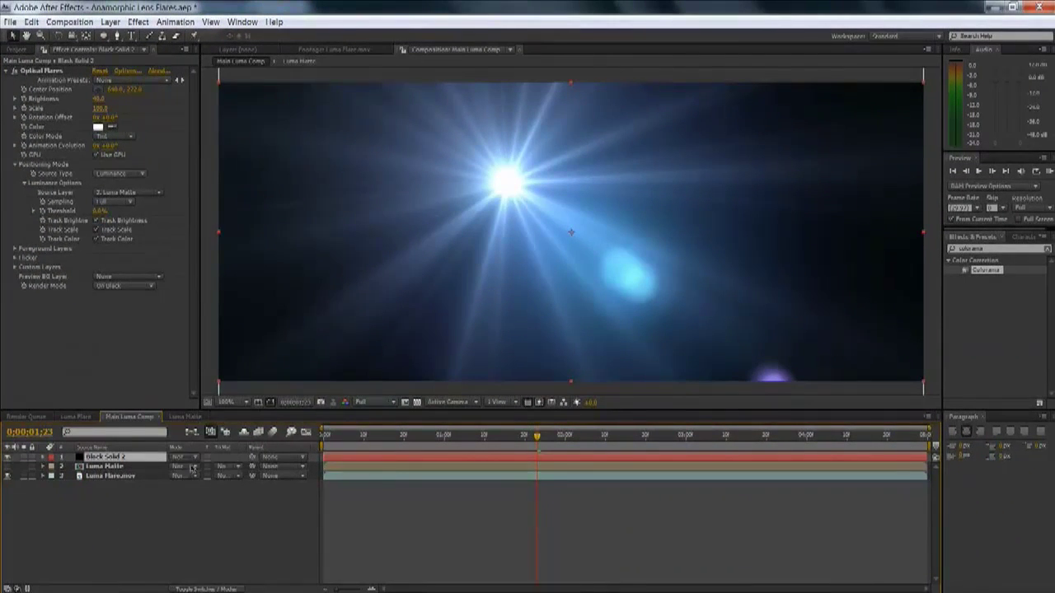
Set the black solid's blending mode to Screen and preview the flare over the footage up to 0;00;03;08.
{"action": "left_click", "coordinate": [192, 457]}
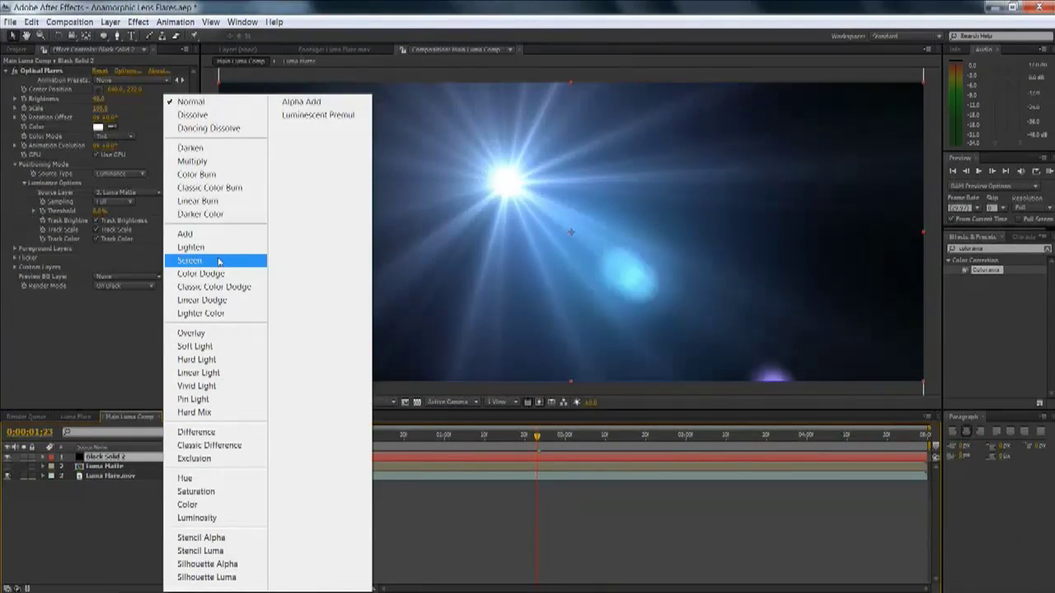
{"action": "left_click", "coordinate": [218, 261]}
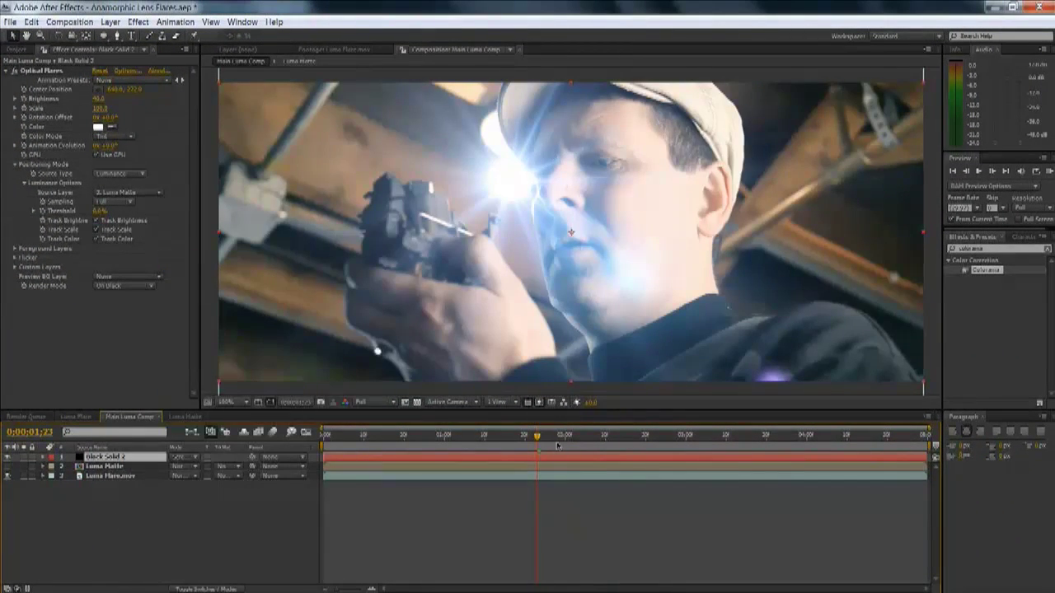
{"action": "left_click_drag", "start_coordinate": [536, 438], "coordinate": [717, 424]}
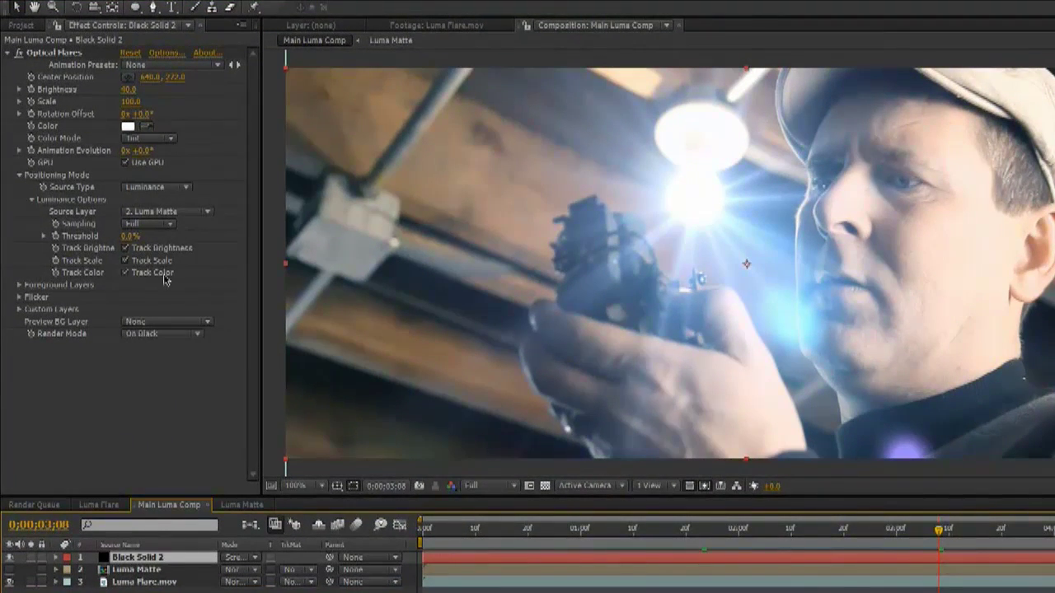
Turn off Track Color for the flare and check its tracking against the Luma Matte composition around 0;00;00;24.
{"action": "left_click", "coordinate": [127, 274]}
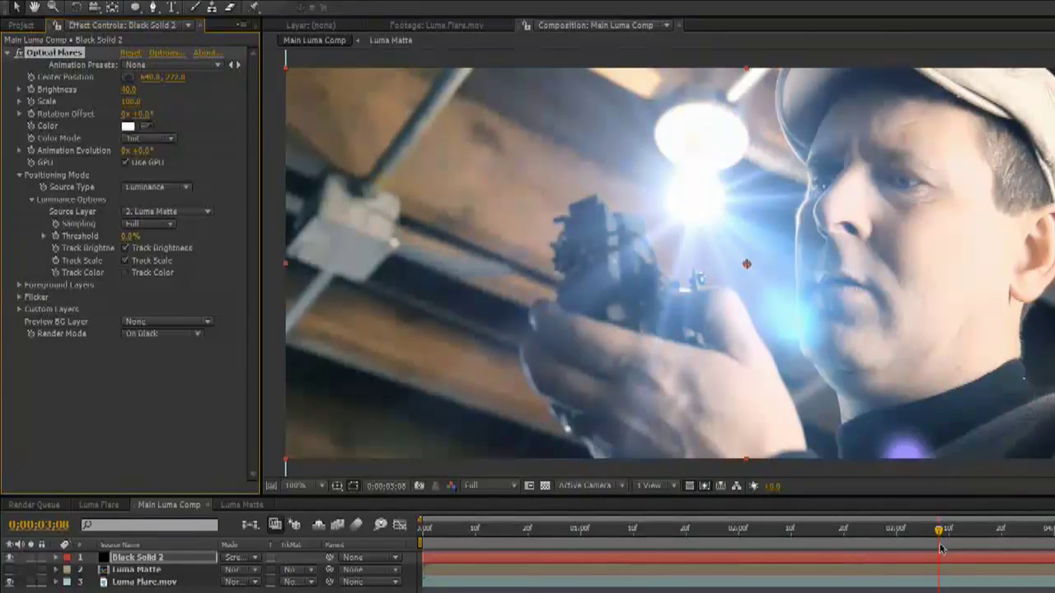
{"action": "left_click_drag", "start_coordinate": [939, 534], "coordinate": [601, 562]}
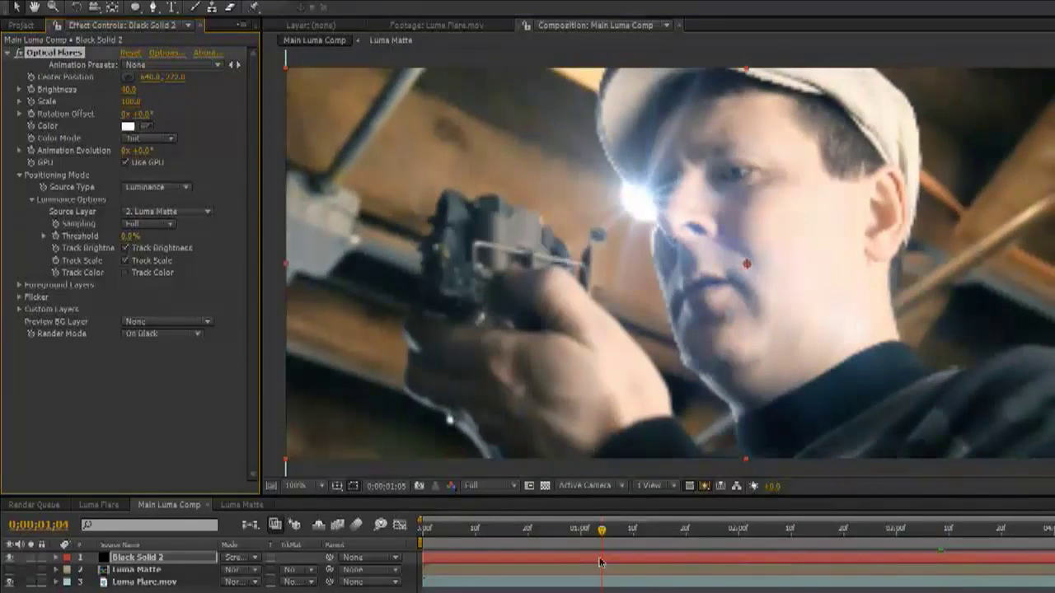
{"action": "left_click", "coordinate": [239, 505]}
{"action": "left_click_drag", "start_coordinate": [590, 532], "coordinate": [544, 533]}
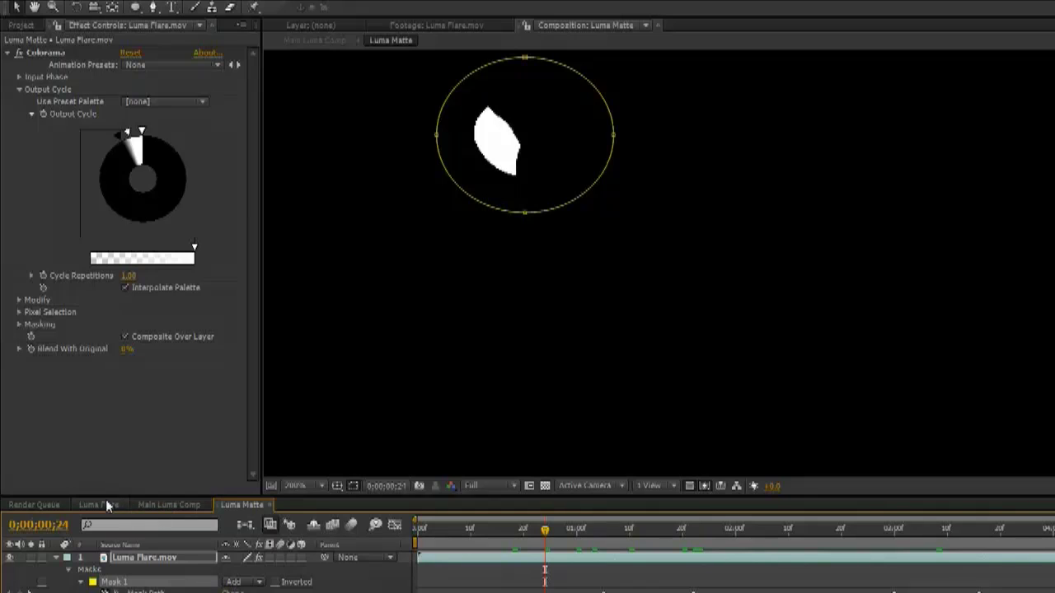
{"action": "left_click", "coordinate": [161, 504]}
{"action": "left_click_drag", "start_coordinate": [539, 532], "coordinate": [816, 550]}
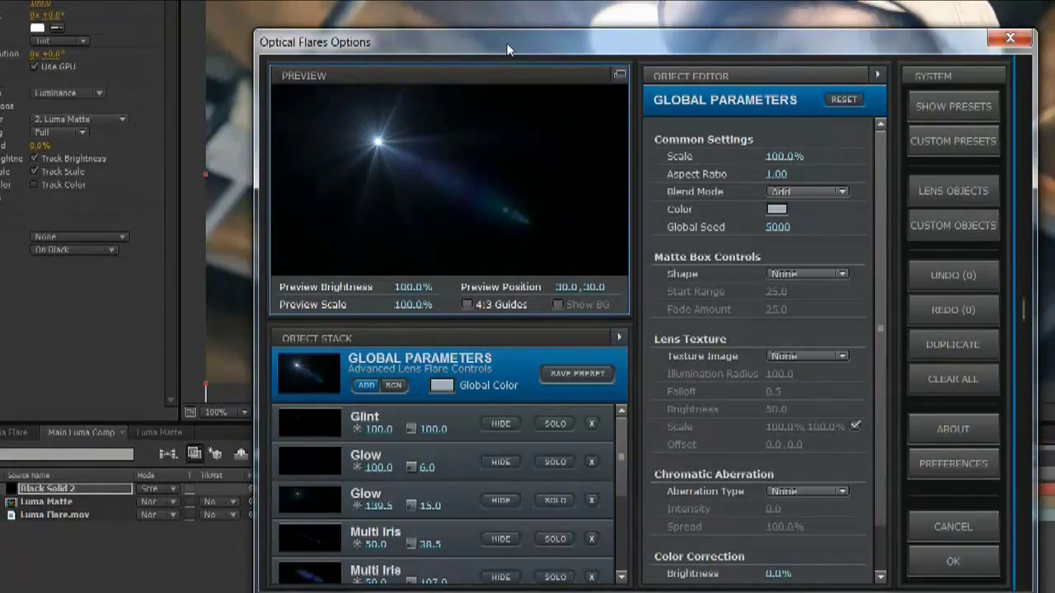
Load the Luma Flare preset from the custom presets into the Optical Flares effect and accept it.
{"action": "left_click_drag", "start_coordinate": [507, 49], "coordinate": [491, 16]}
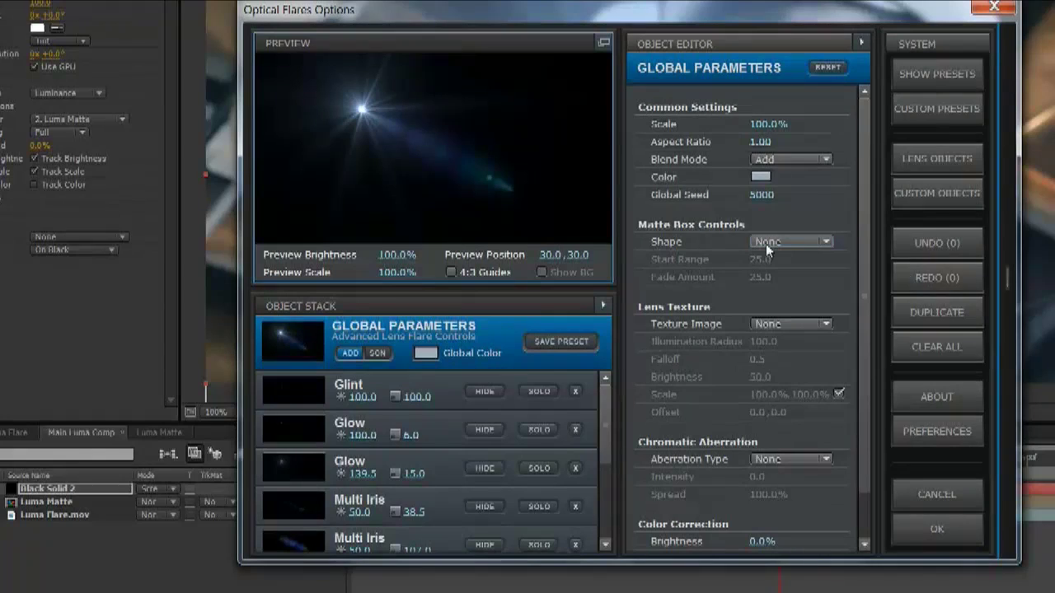
{"action": "left_click", "coordinate": [938, 158]}
{"action": "left_click", "coordinate": [900, 69]}
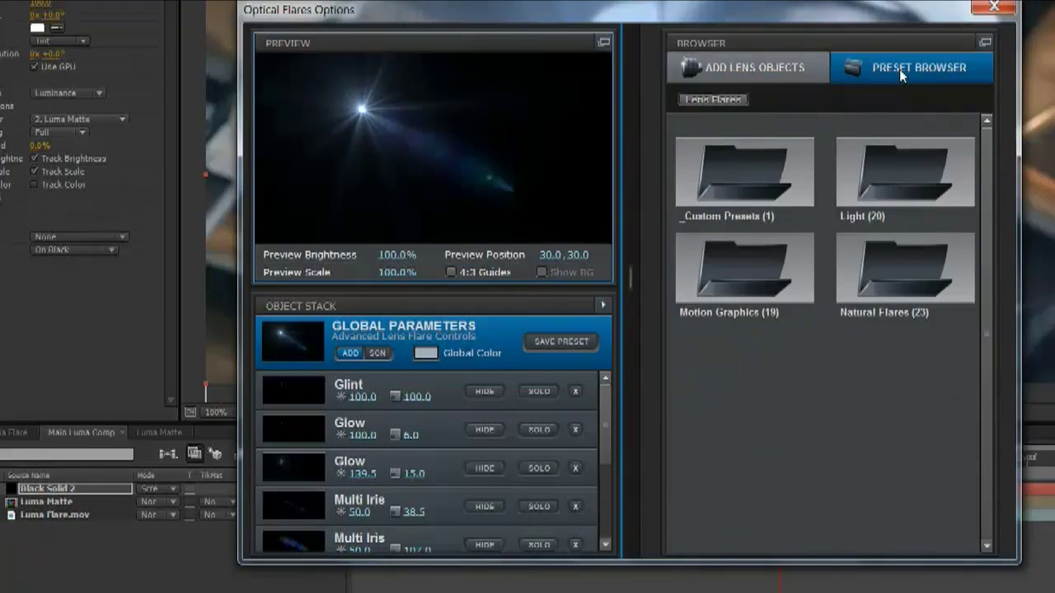
{"action": "left_click", "coordinate": [759, 160]}
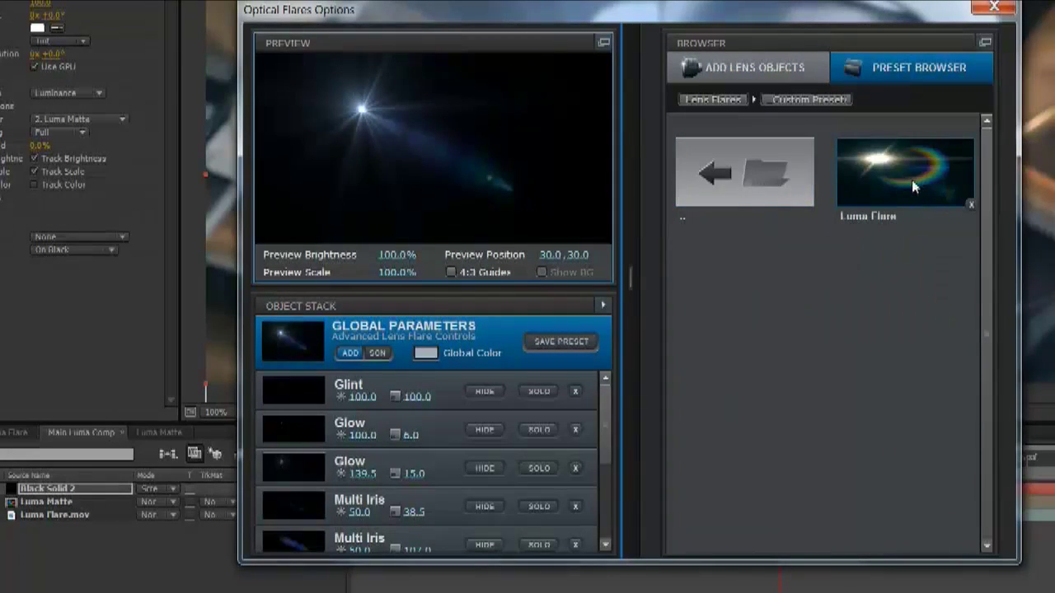
{"action": "left_click", "coordinate": [925, 199]}
{"action": "left_click", "coordinate": [441, 330]}
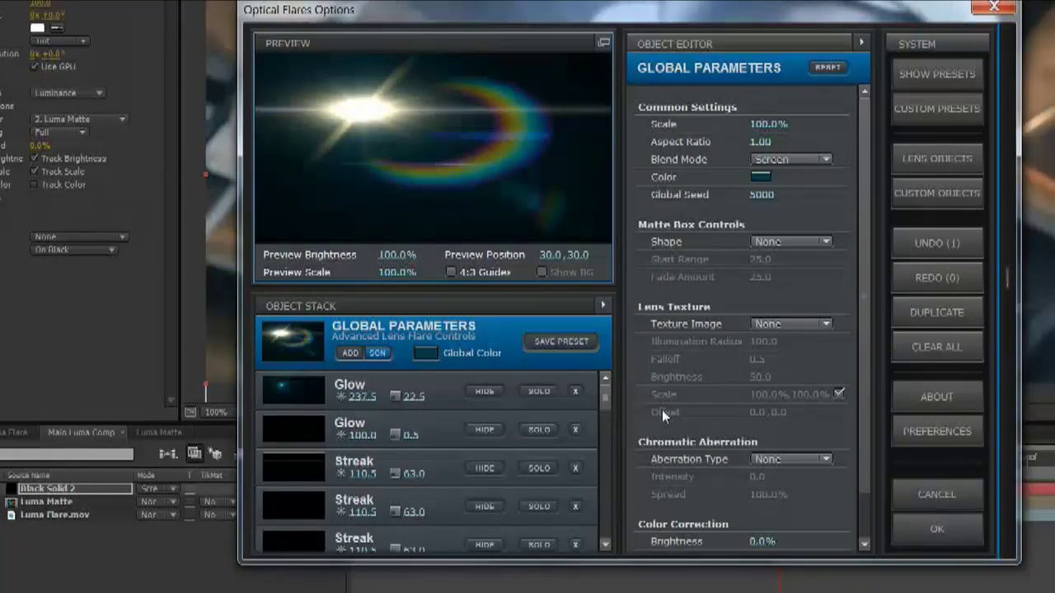
{"action": "left_click", "coordinate": [938, 531]}
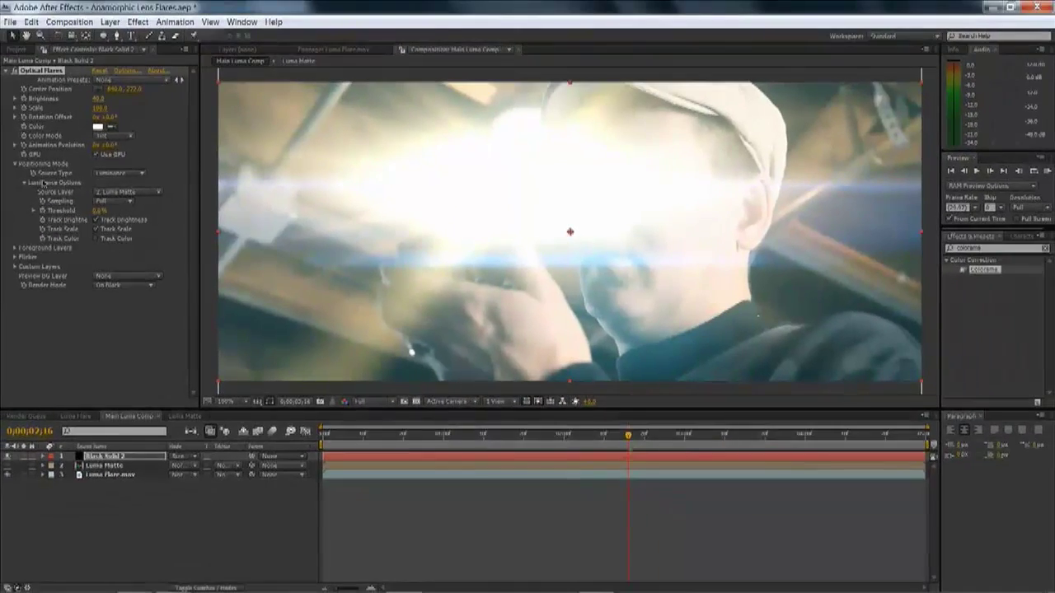
Set the flare's Scale to about 20 and preview it over the footage up to 0;00;03;07.
{"action": "type", "text": "100"}
{"action": "key", "text": "Return"}
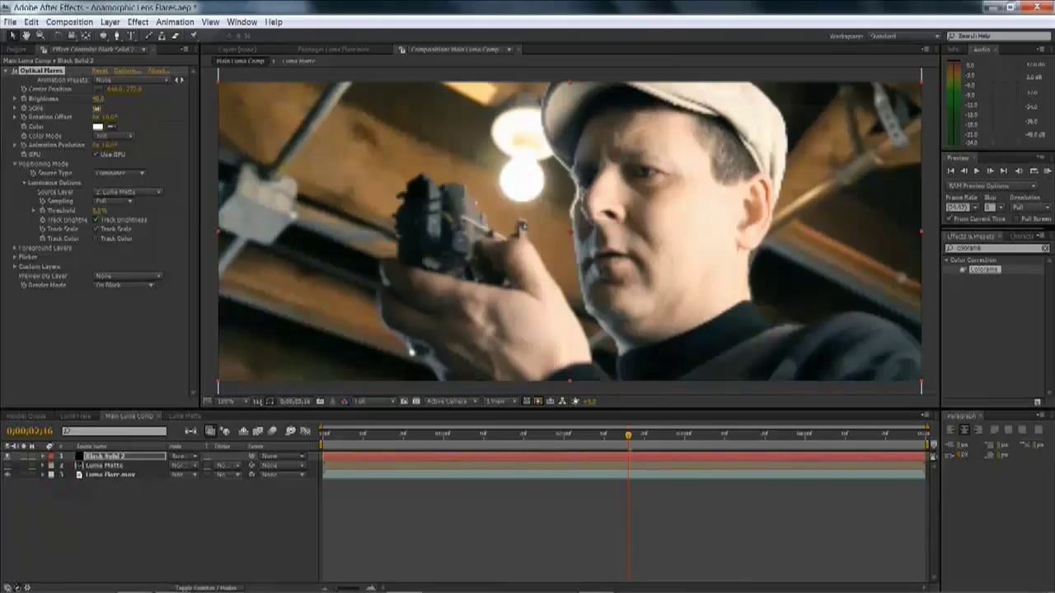
{"action": "left_click_drag", "start_coordinate": [98, 107], "coordinate": [110, 107]}
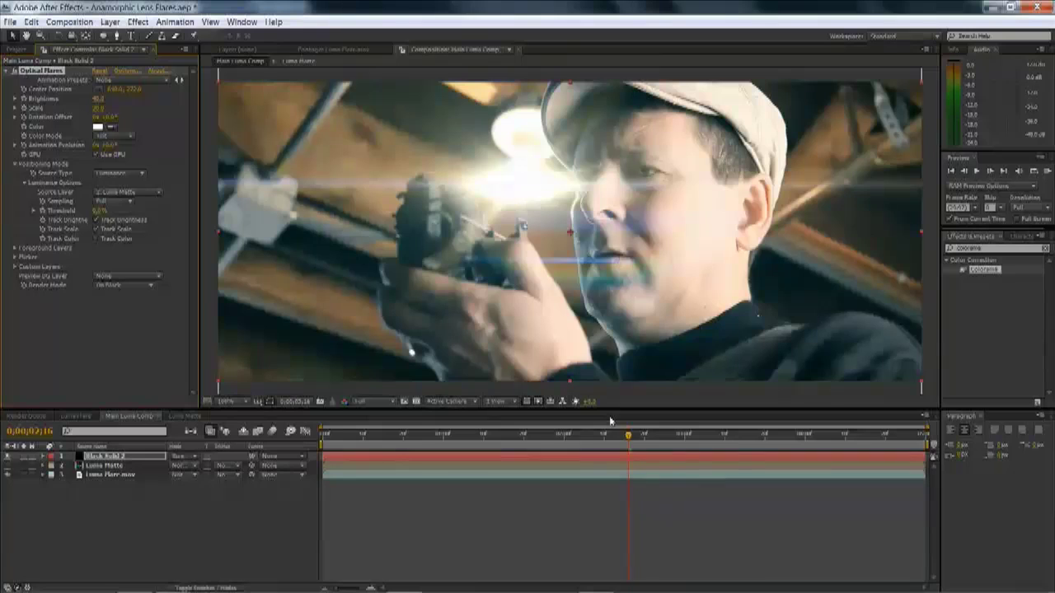
{"action": "left_click_drag", "start_coordinate": [626, 431], "coordinate": [398, 443]}
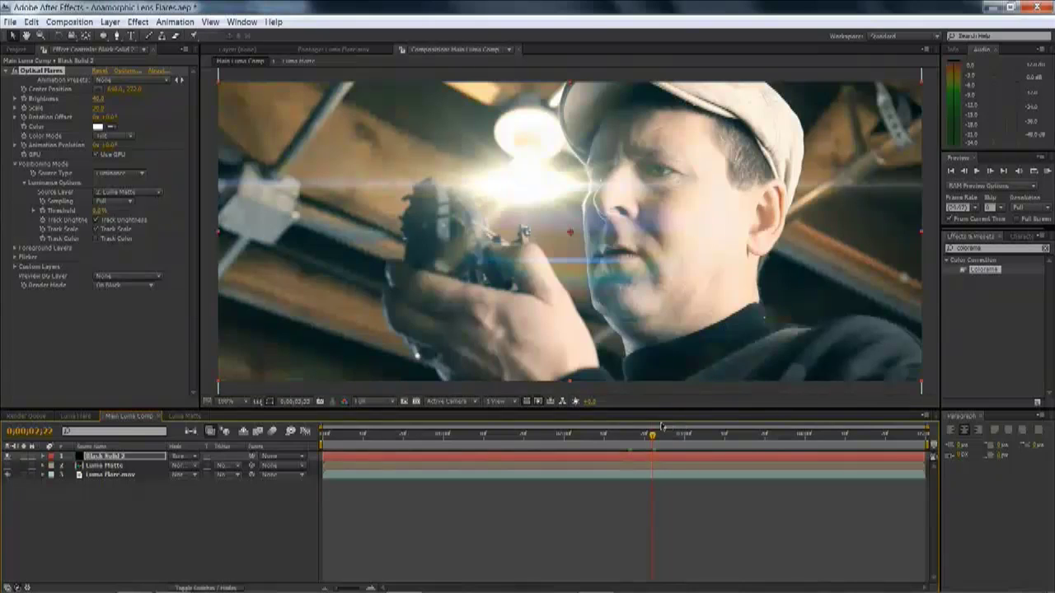
{"action": "left_click_drag", "start_coordinate": [652, 437], "coordinate": [713, 460]}
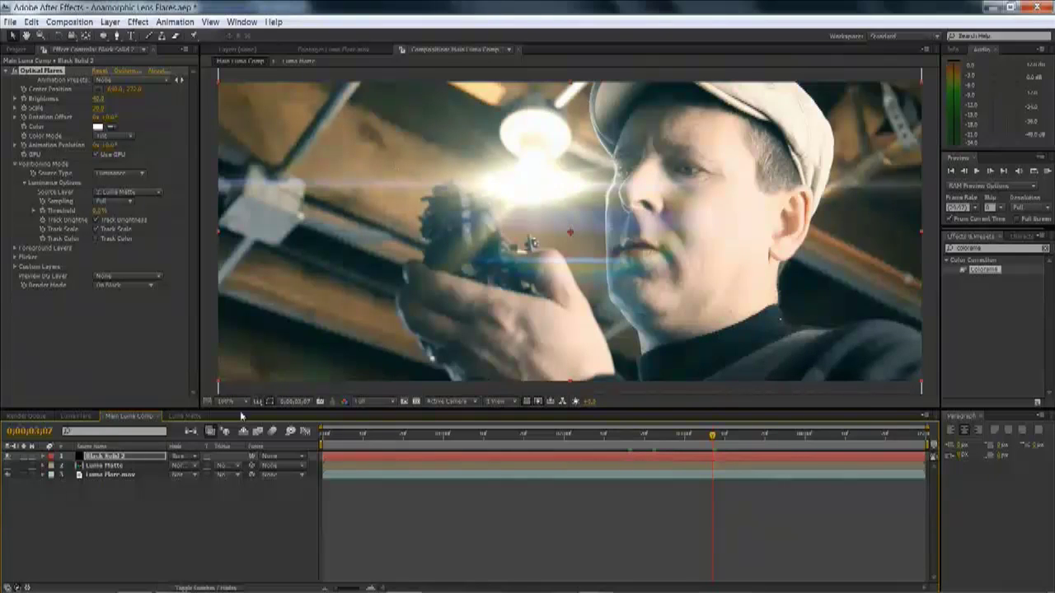
In the Luma Matte composition, nudge the Luma Flare.mov layer slightly upward to raise the matte.
{"action": "left_click", "coordinate": [185, 415]}
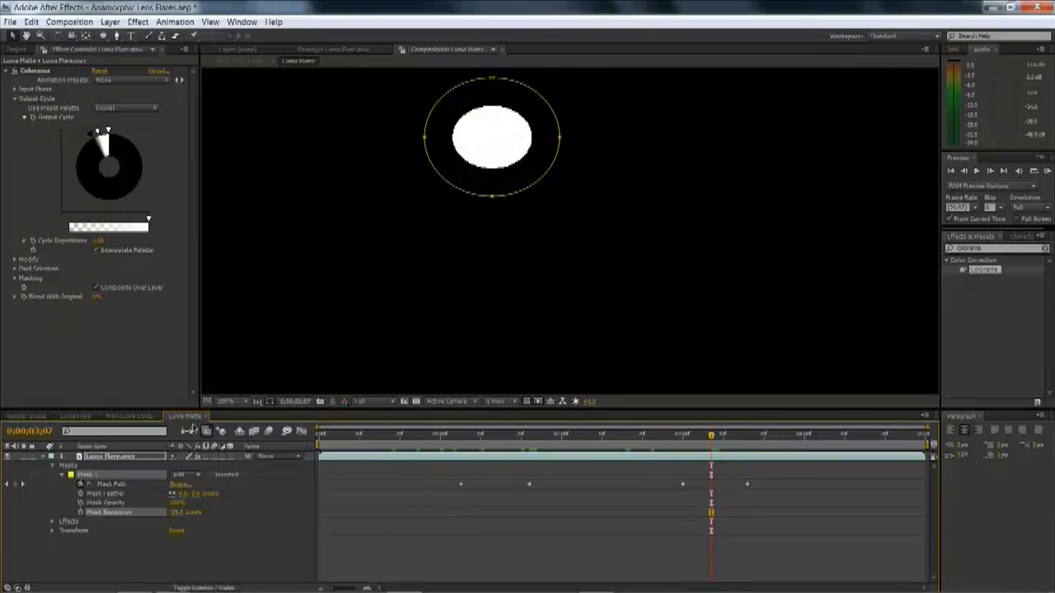
{"action": "key", "text": "comma"}
{"action": "key", "text": "comma"}
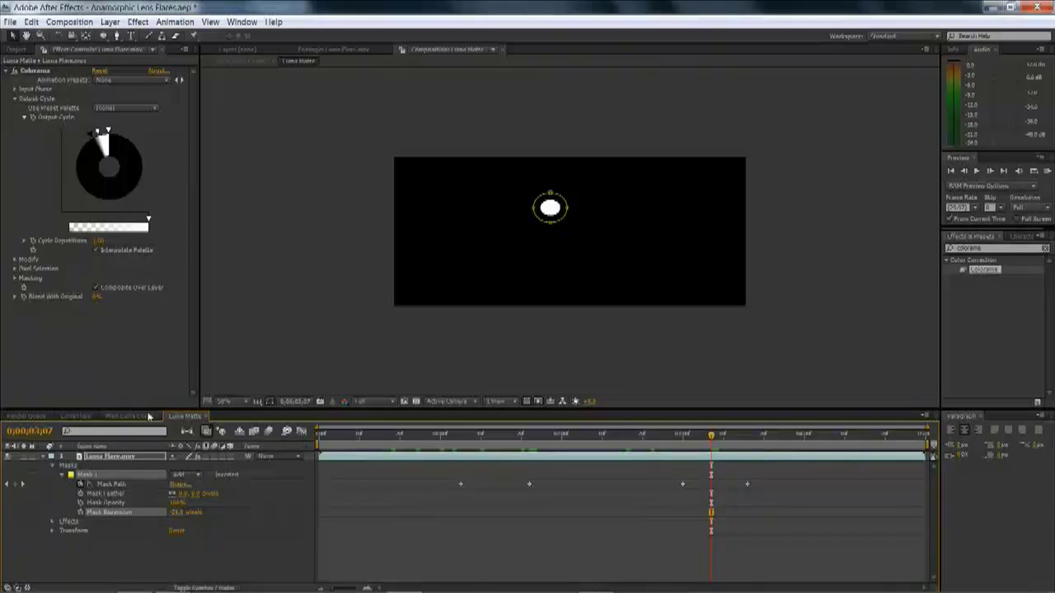
{"action": "left_click", "coordinate": [128, 459]}
{"action": "key", "text": "Up"}
{"action": "key", "text": "Up"}
{"action": "key", "text": "Up"}
{"action": "key", "text": "Up"}
{"action": "key", "text": "Up"}
{"action": "key", "text": "Up"}
{"action": "key", "text": "Up"}
{"action": "key", "text": "Up"}
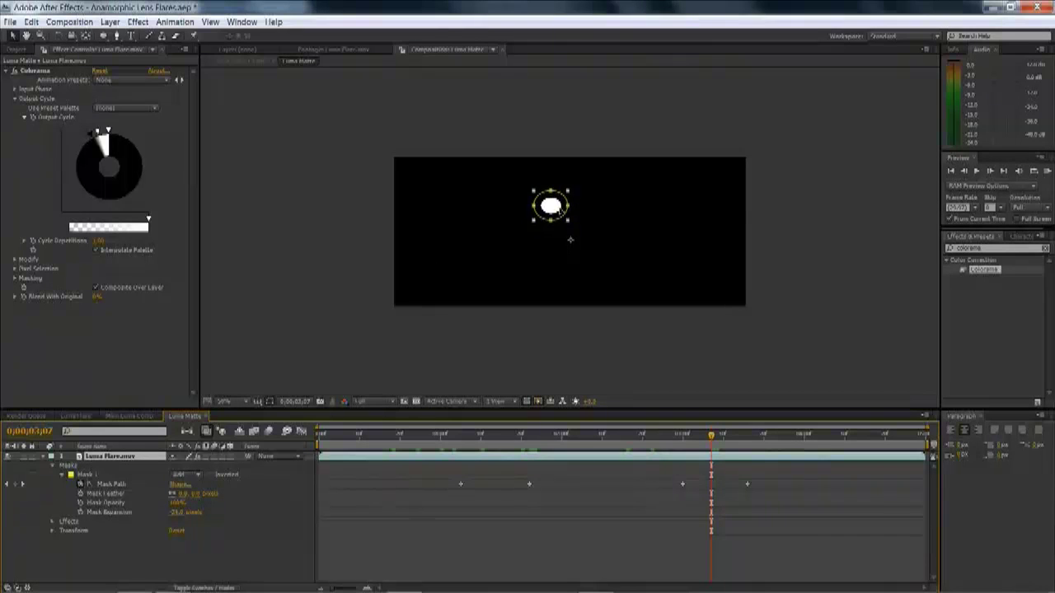
Preview the repositioned flare in Main Luma Comp, scrubbing through the footage and stopping at 0;00;02;28.
{"action": "left_click", "coordinate": [129, 416]}
{"action": "left_click_drag", "start_coordinate": [712, 435], "coordinate": [905, 437]}
{"action": "left_click_drag", "start_coordinate": [783, 435], "coordinate": [665, 437]}
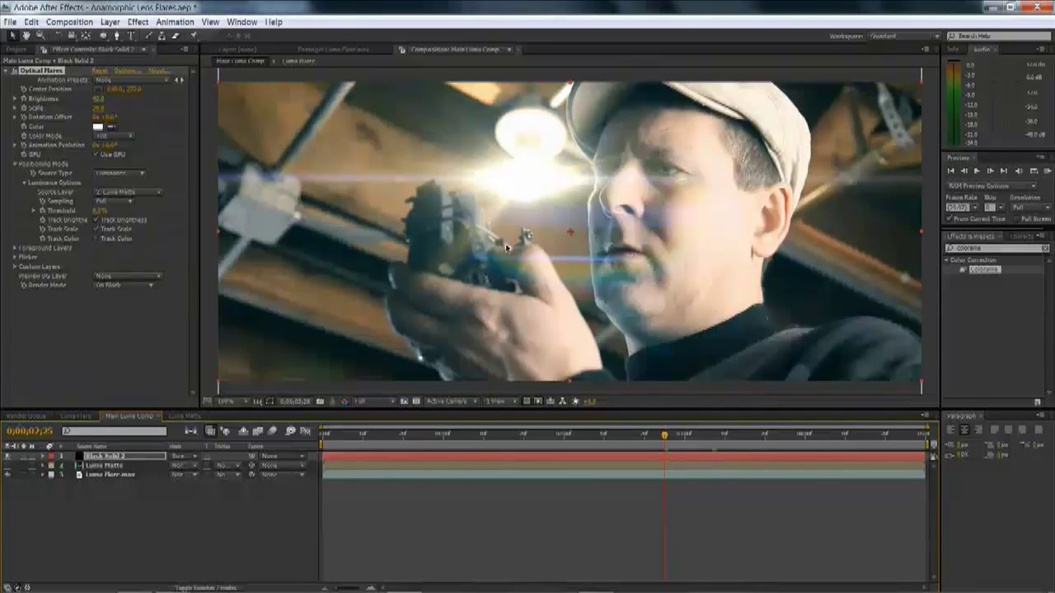
{"action": "mouse_move", "coordinate": [666, 437]}
{"action": "left_mouse_down"}
{"action": "mouse_move", "coordinate": [438, 437]}
{"action": "mouse_move", "coordinate": [677, 439]}
{"action": "left_mouse_up"}
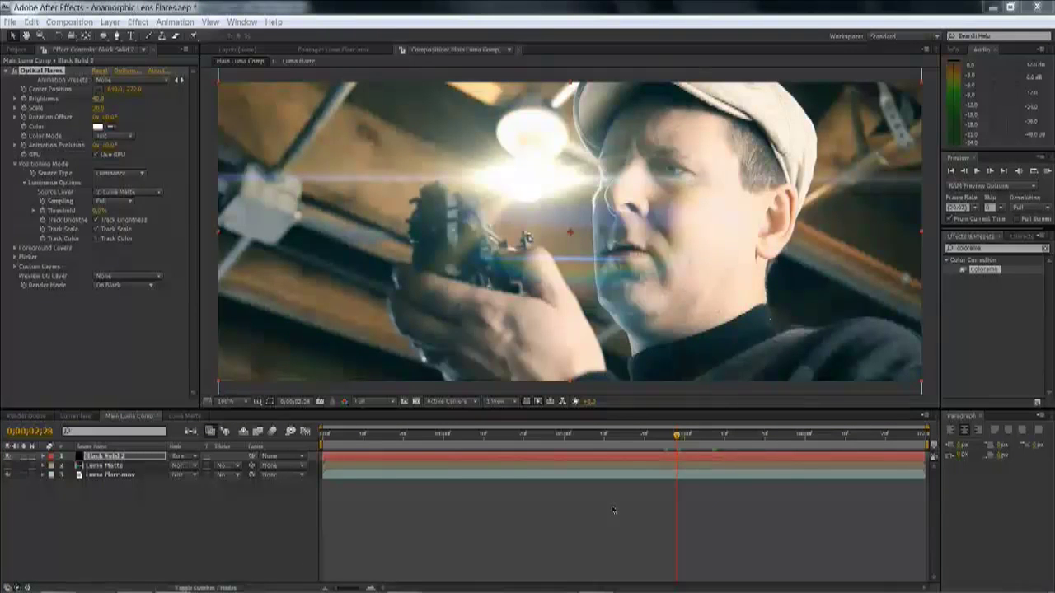
Switch to the media player, play the loaded video and close it, and check the flare in Main Luma Comp up to 0;00;03;17.
{"action": "key", "text": "alt+Tab"}
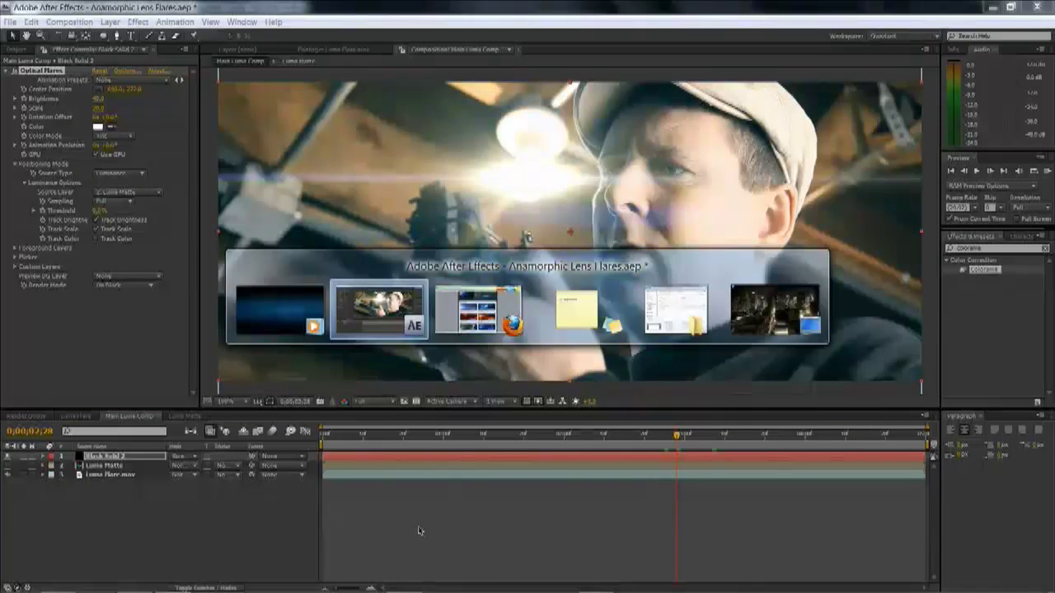
{"action": "key", "text": "alt+Tab"}
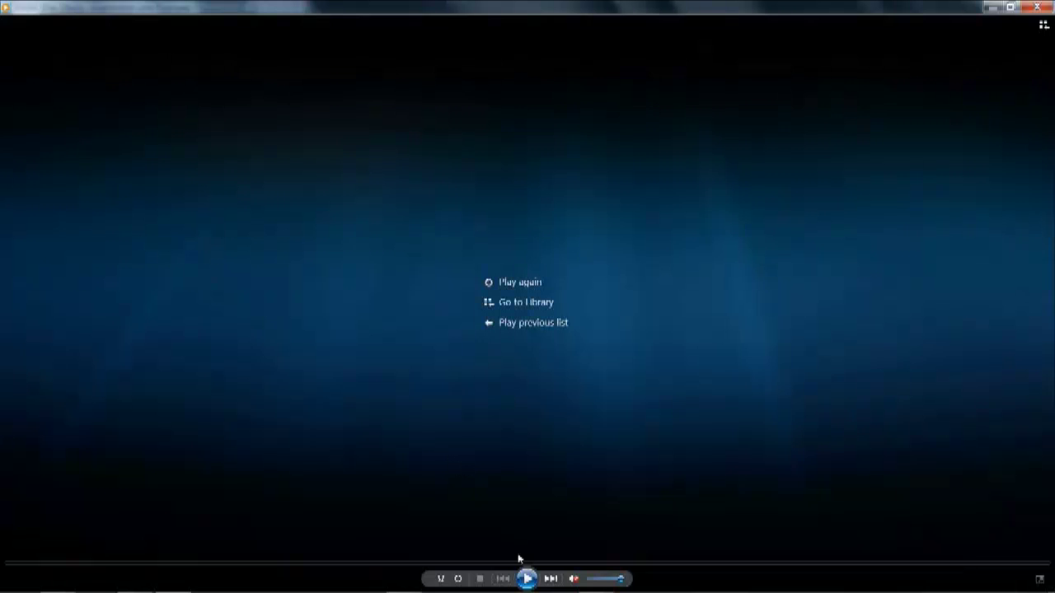
{"action": "left_click", "coordinate": [527, 579]}
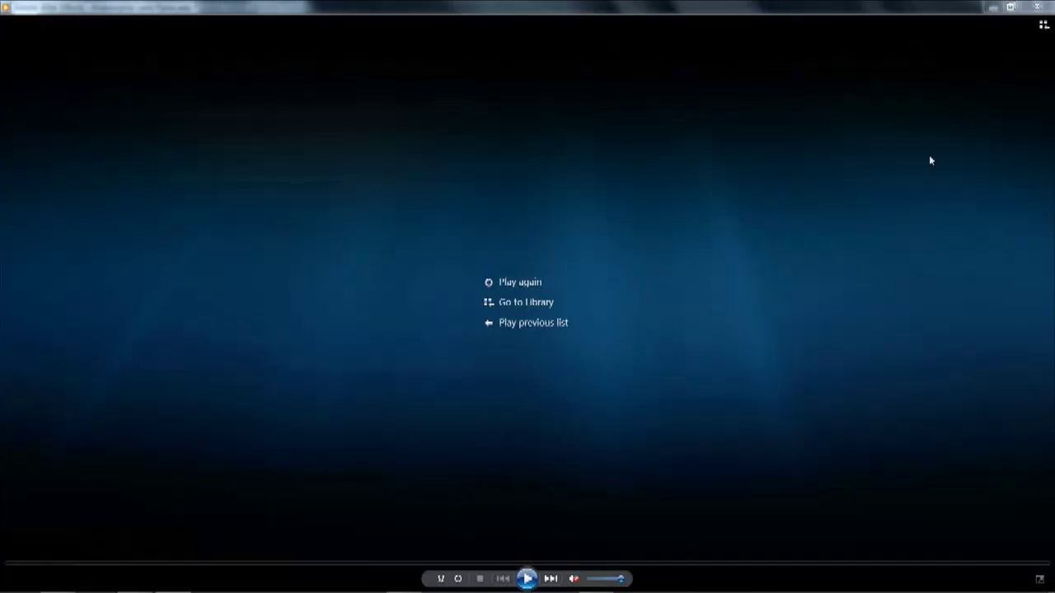
{"action": "left_click", "coordinate": [1037, 6]}
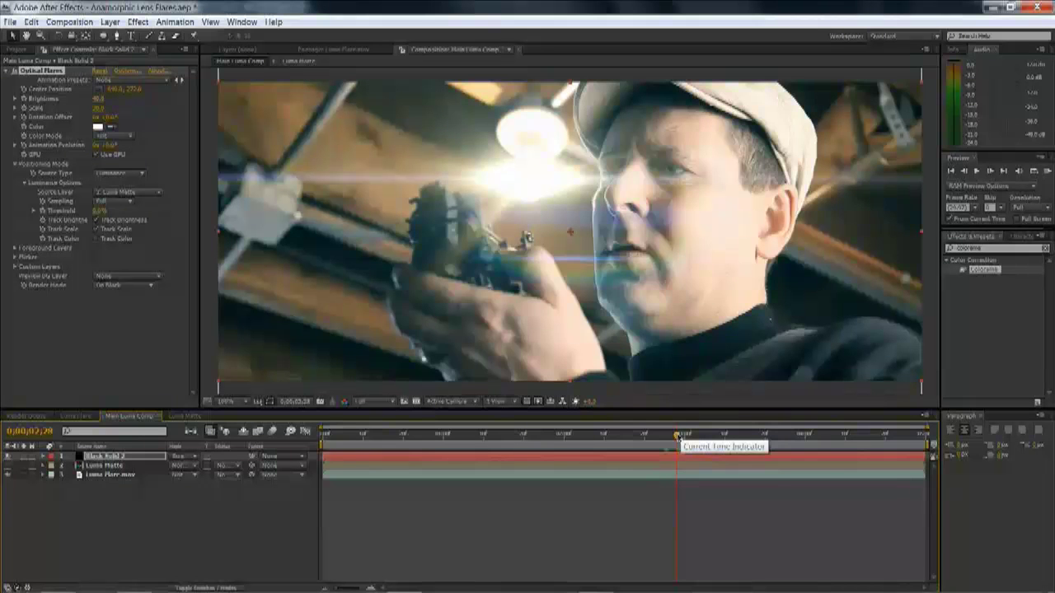
{"action": "left_click_drag", "start_coordinate": [678, 434], "coordinate": [753, 455]}
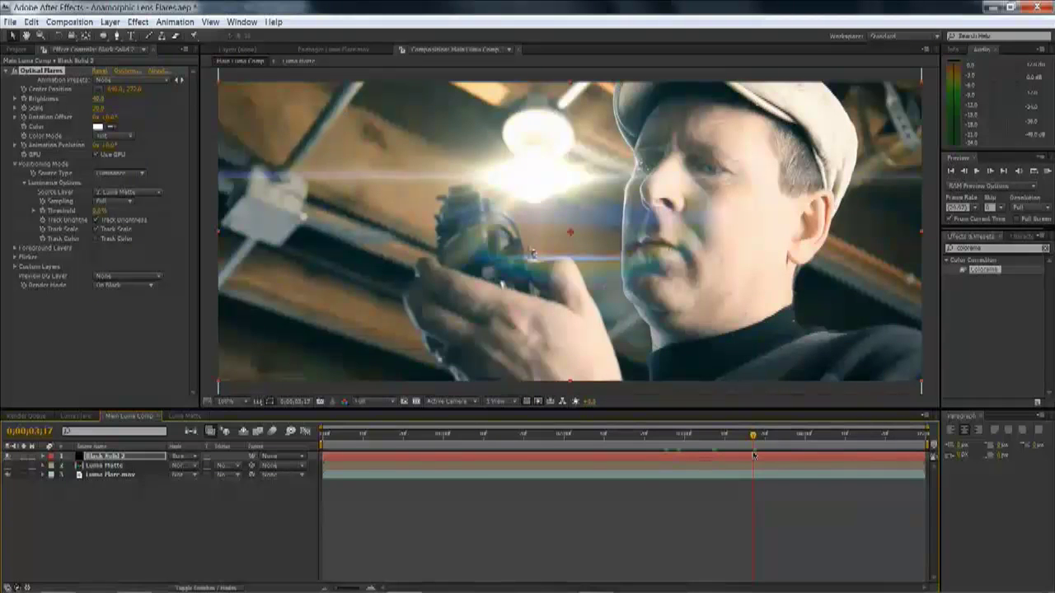
Create a new composition from Camera Shake.mov and move to a frame with the man's face at 0;00;02;05.
{"action": "key", "text": "ctrl+0"}
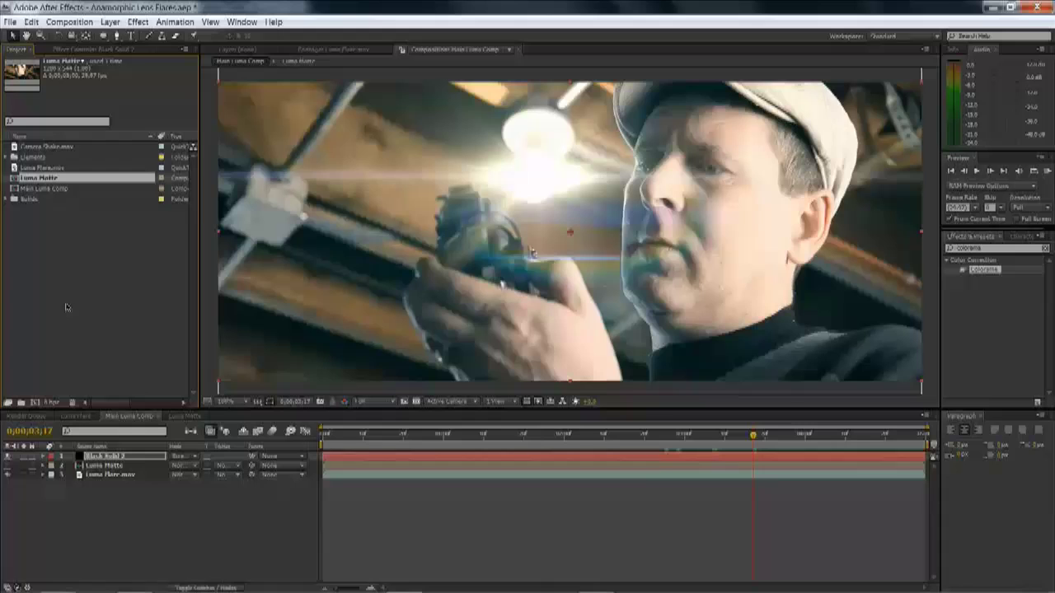
{"action": "left_click", "coordinate": [49, 149]}
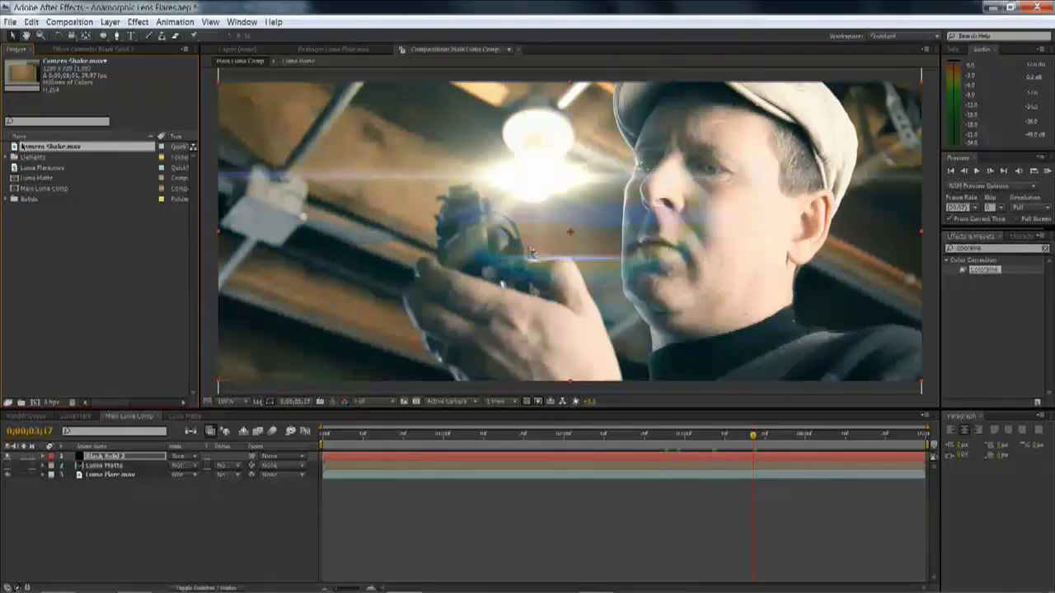
{"action": "left_click_drag", "start_coordinate": [13, 146], "coordinate": [34, 404]}
{"action": "scroll", "coordinate": [491, 331], "scroll_direction": "down", "scroll_amount": 2}
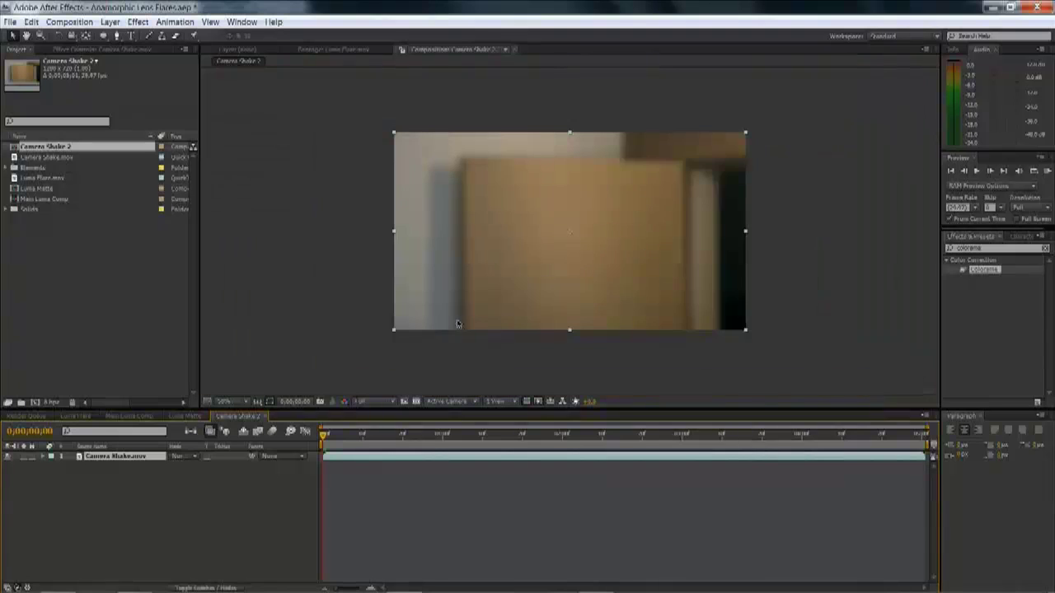
{"action": "left_click_drag", "start_coordinate": [376, 436], "coordinate": [527, 441]}
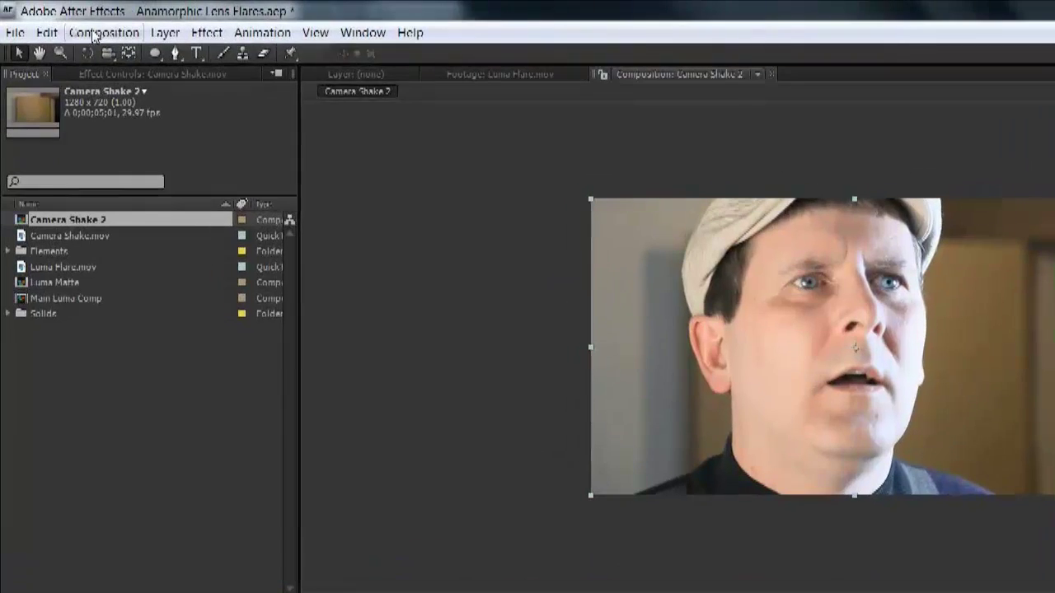
Set the Camera Shake 2 composition's height to 544 px and shift the footage slightly downward to reframe the face.
{"action": "left_click", "coordinate": [63, 23]}
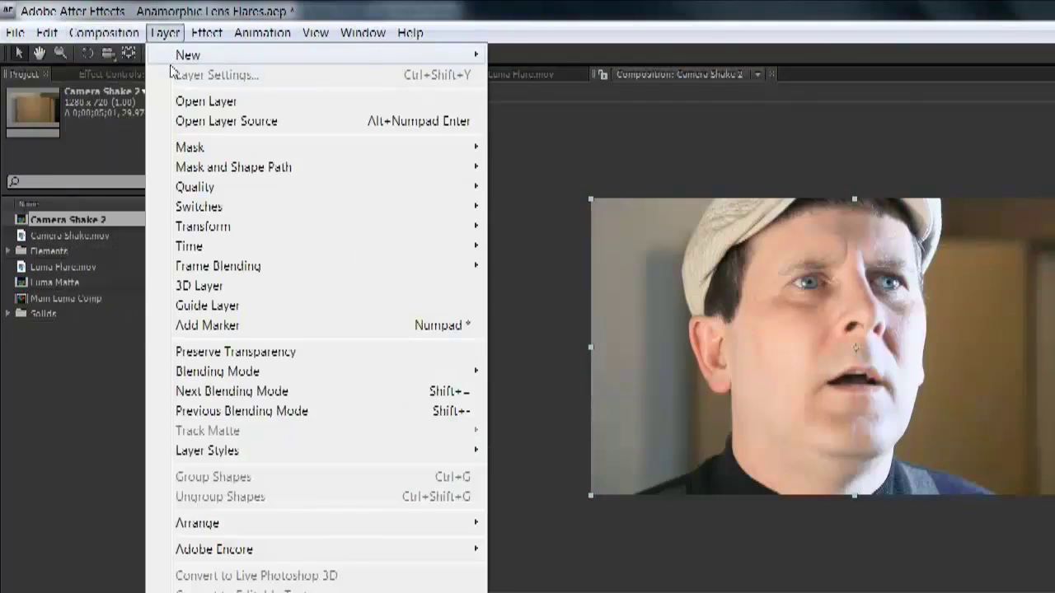
{"action": "left_click", "coordinate": [115, 81]}
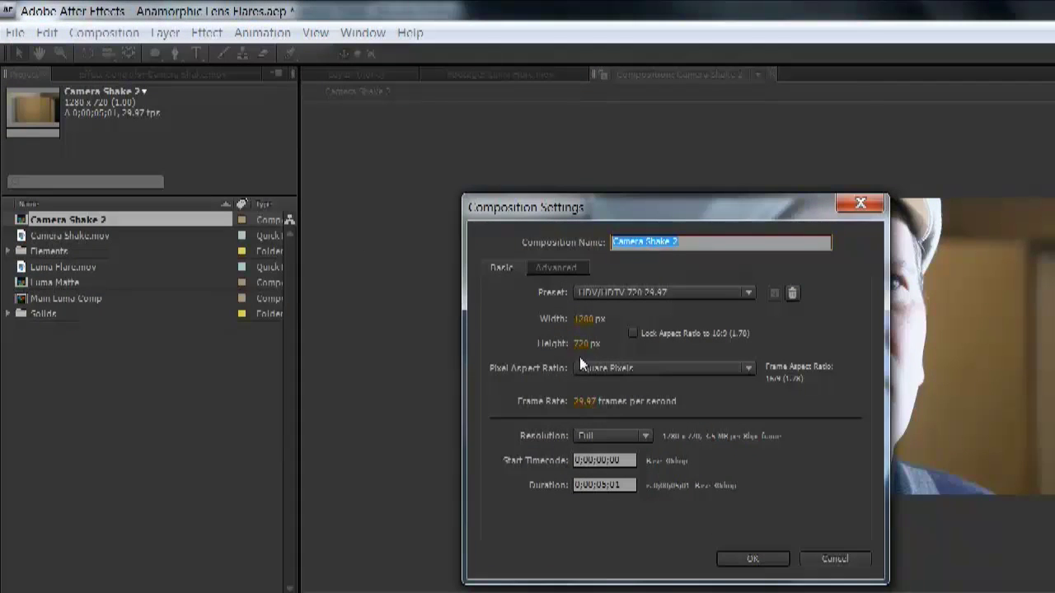
{"action": "left_click", "coordinate": [587, 343]}
{"action": "type", "text": "541"}
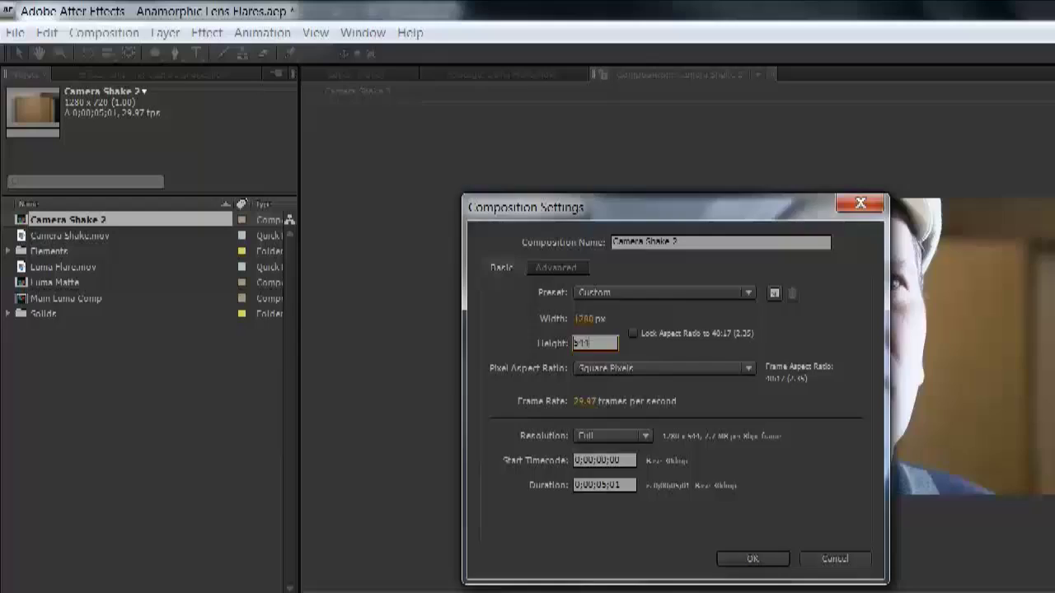
{"action": "key", "text": "Return"}
{"action": "left_click_drag", "start_coordinate": [783, 322], "coordinate": [783, 342]}
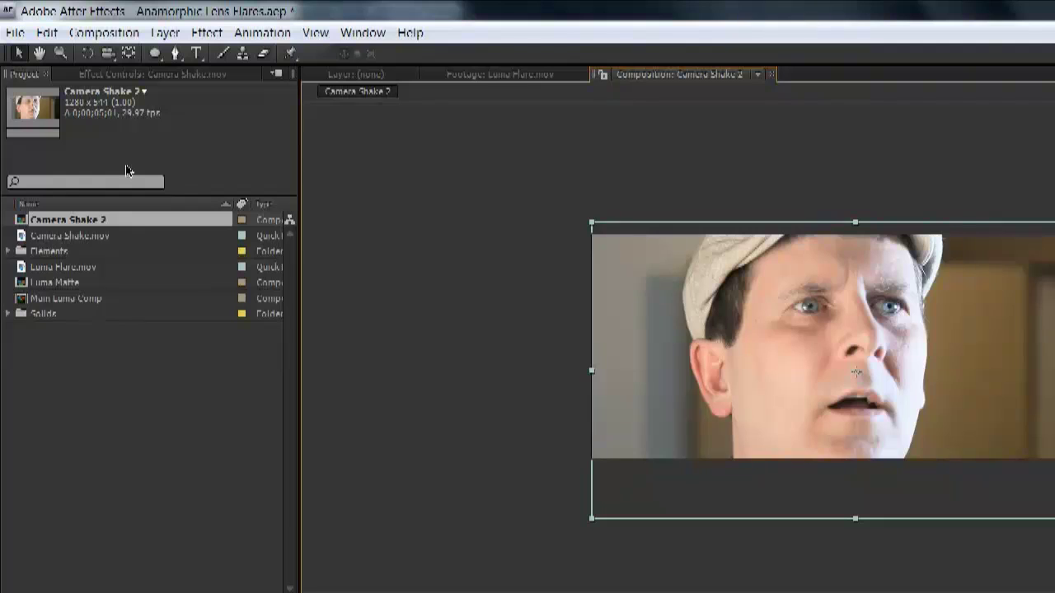
Add a camera with the 50mm preset to the Camera Shake 2 composition and make Camera Shake.mov a 3D layer.
{"action": "left_click", "coordinate": [132, 34]}
{"action": "mouse_move", "coordinate": [154, 37]}
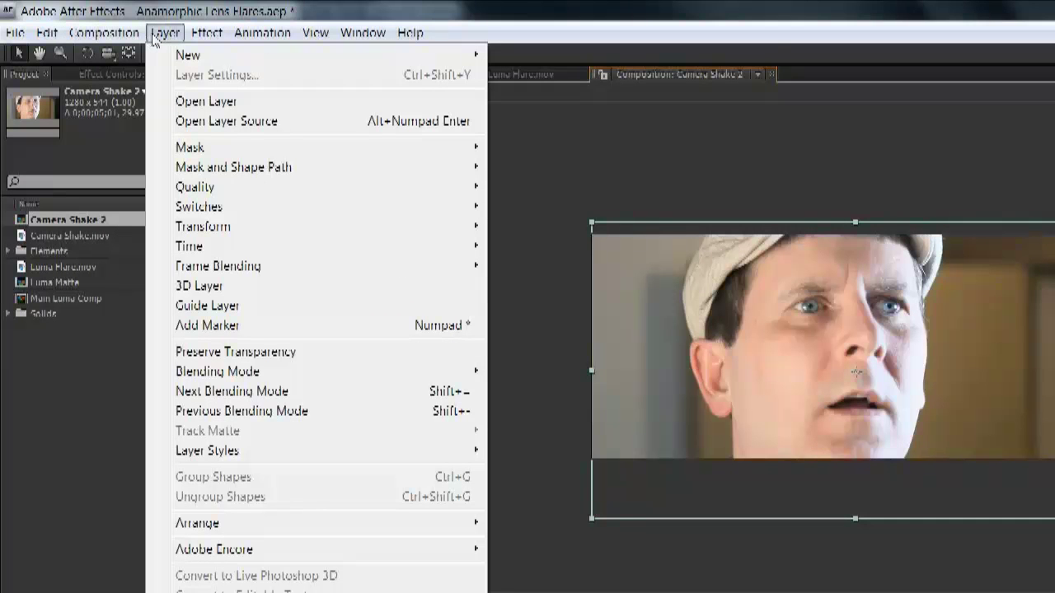
{"action": "mouse_move", "coordinate": [165, 56]}
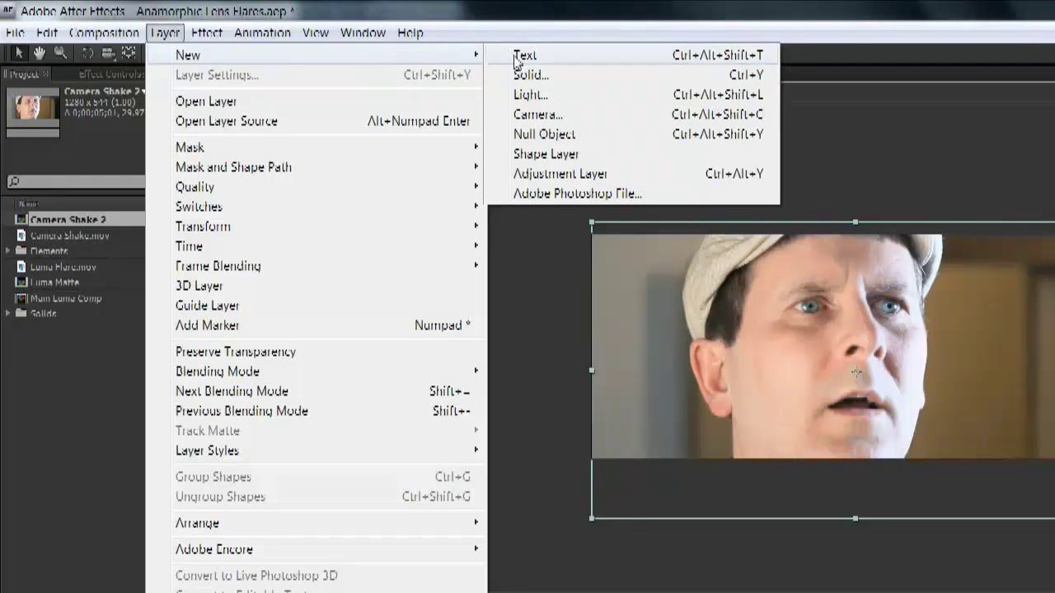
{"action": "left_click", "coordinate": [558, 117]}
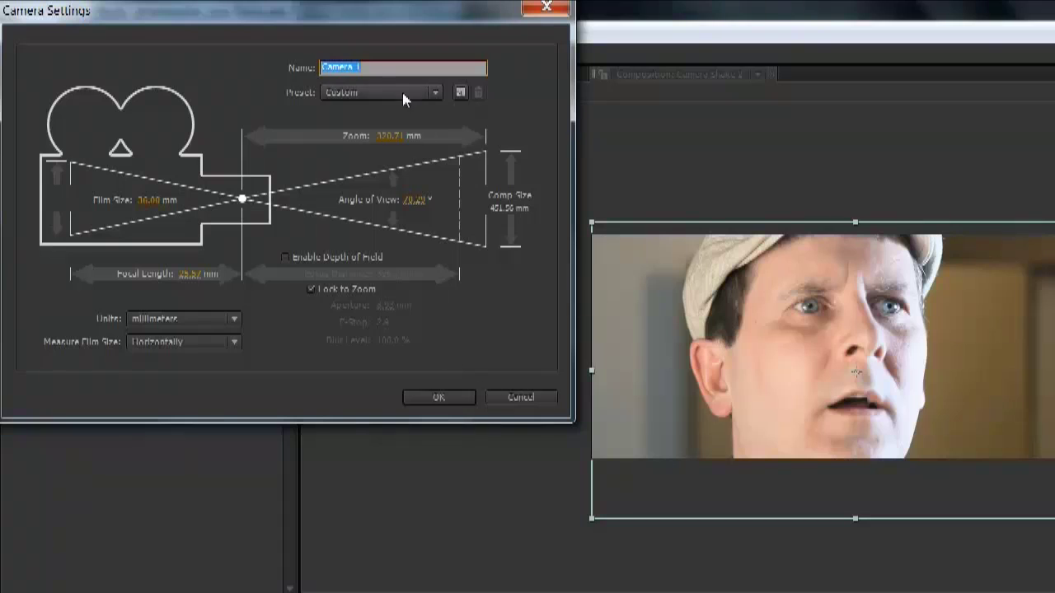
{"action": "left_click", "coordinate": [402, 93]}
{"action": "left_click", "coordinate": [401, 240]}
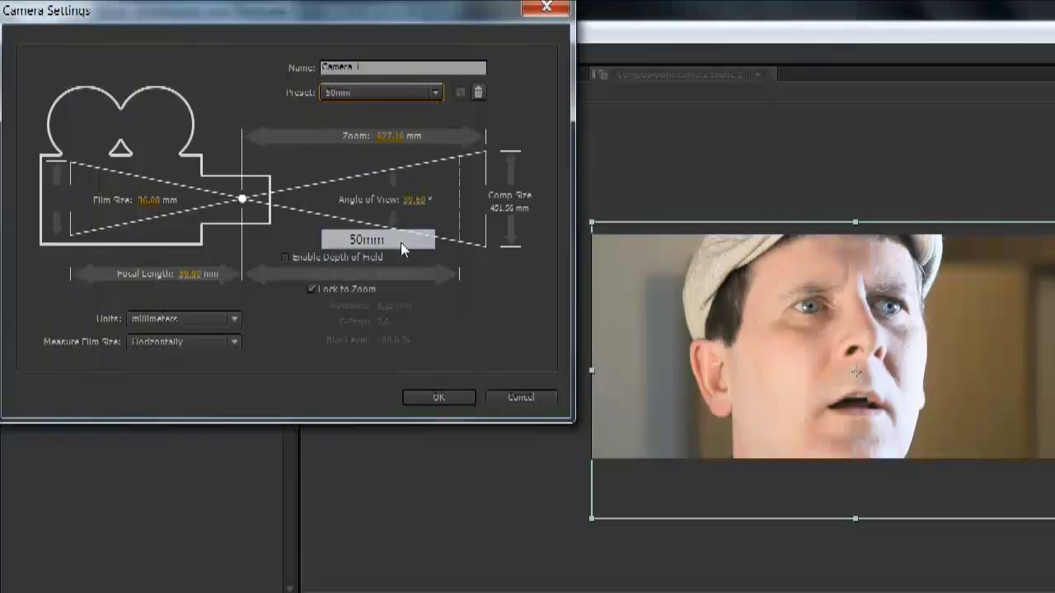
{"action": "left_click", "coordinate": [459, 395]}
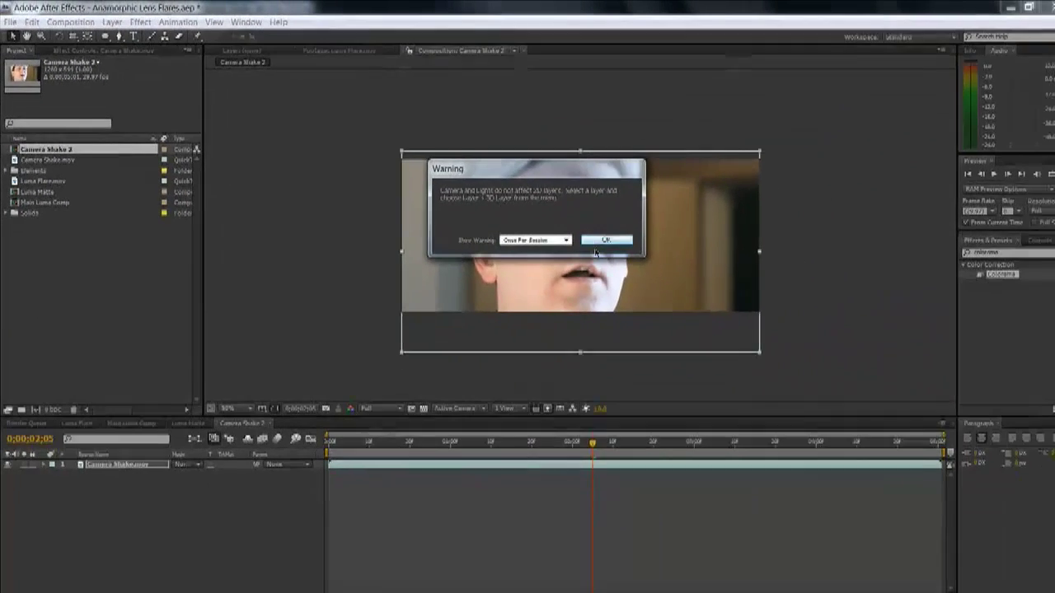
{"action": "left_click", "coordinate": [602, 240]}
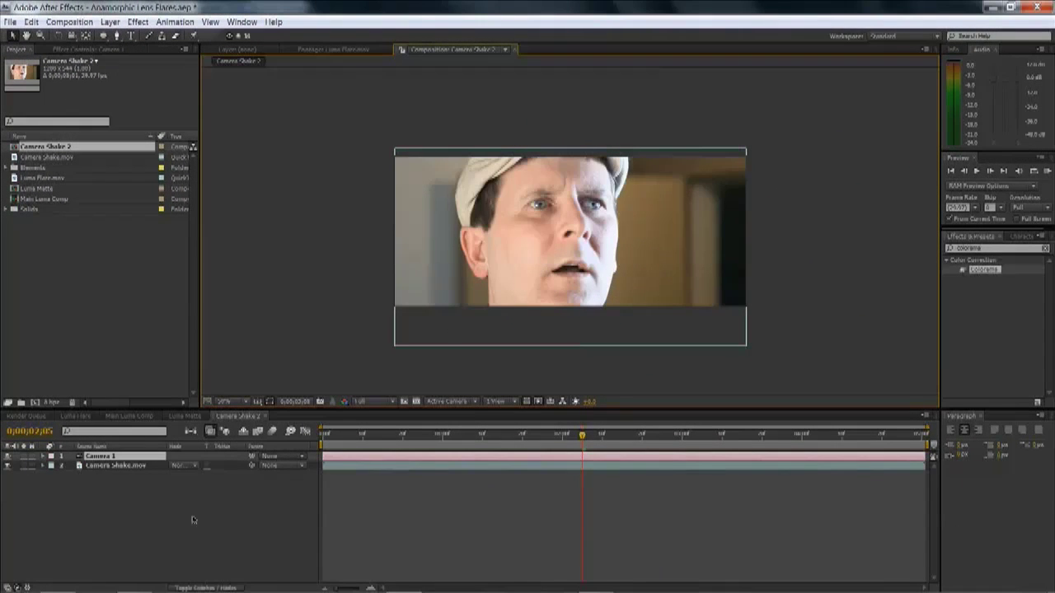
{"action": "left_click", "coordinate": [201, 588]}
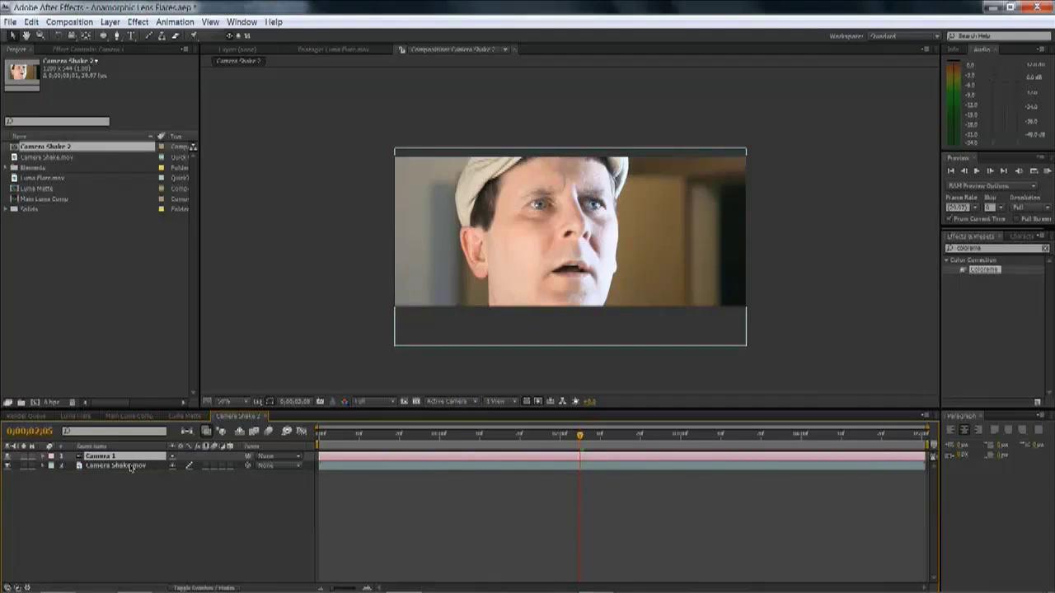
{"action": "left_click", "coordinate": [229, 465]}
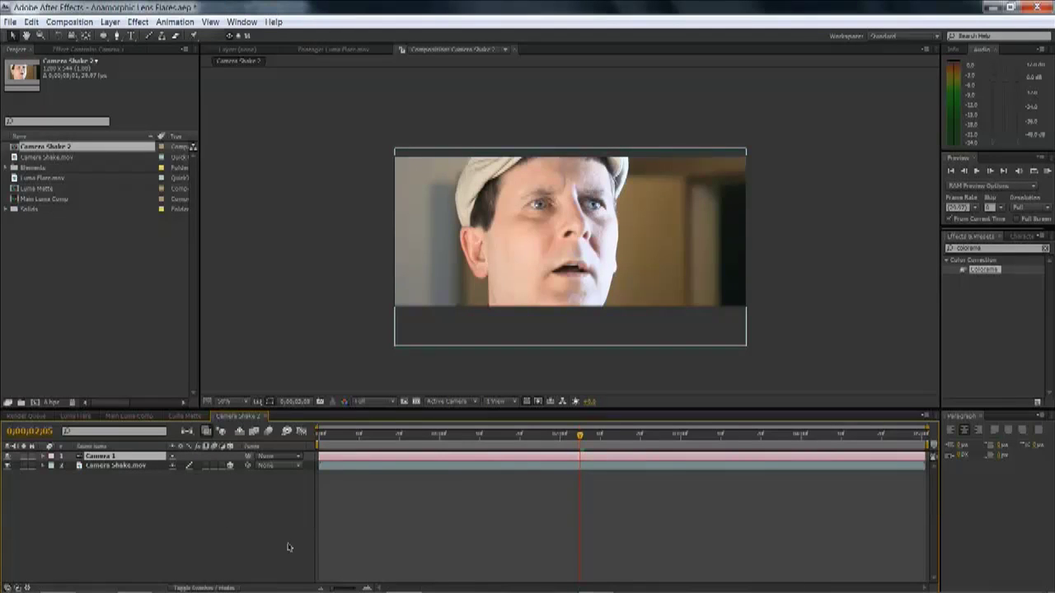
Add a null object to the Camera Shake 2 composition and name it Camera Controller.
{"action": "left_click", "coordinate": [114, 466]}
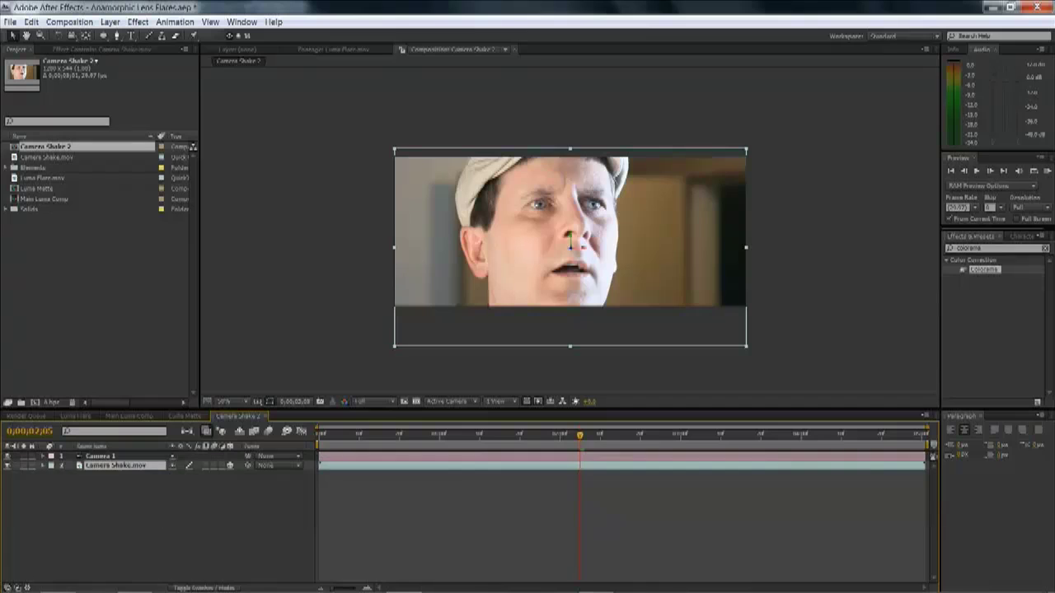
{"action": "left_click", "coordinate": [101, 457]}
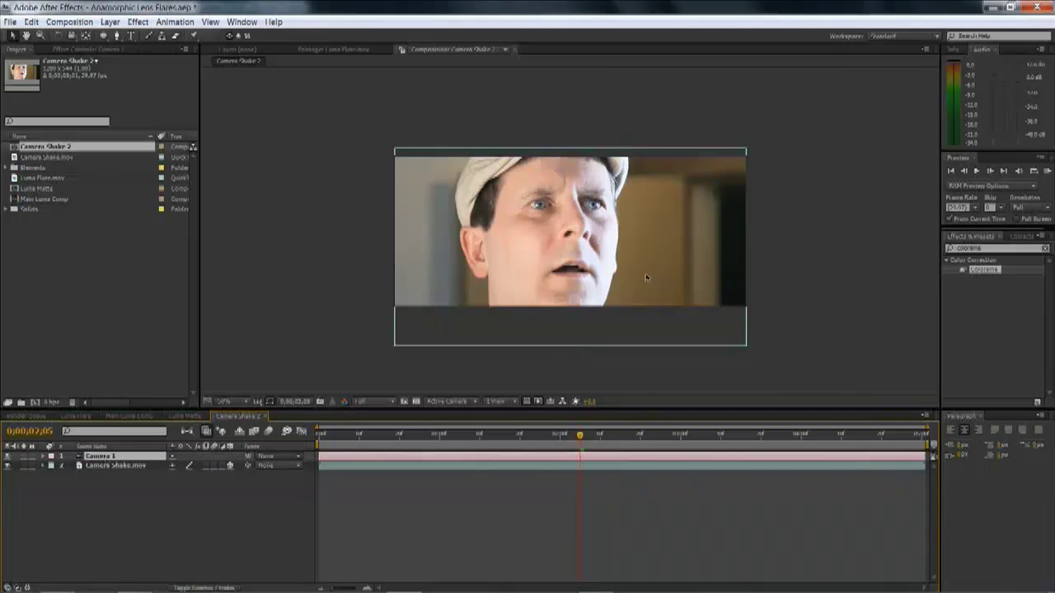
{"action": "left_click", "coordinate": [112, 21]}
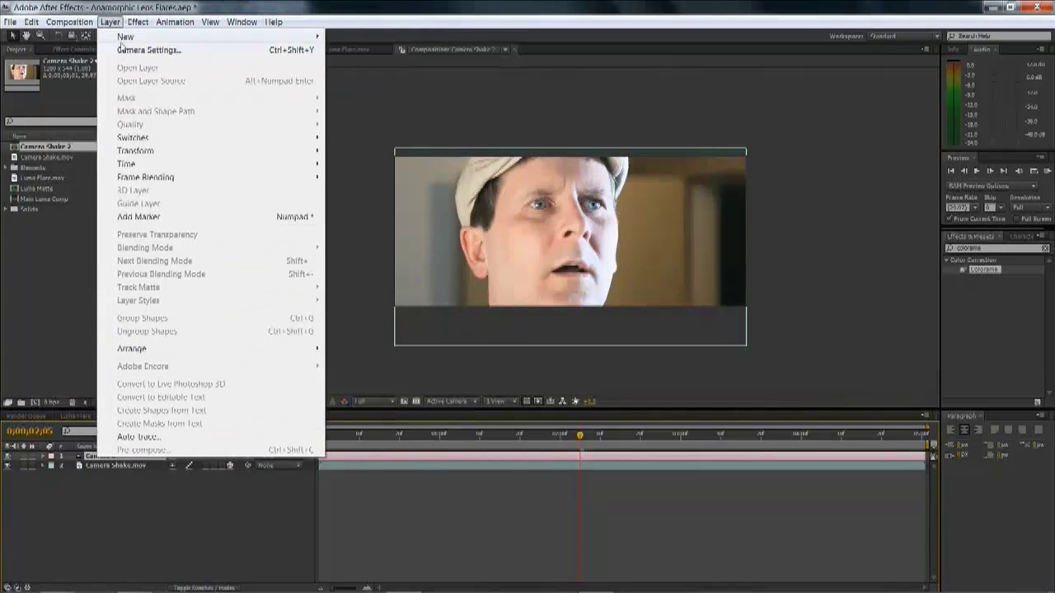
{"action": "mouse_move", "coordinate": [124, 43]}
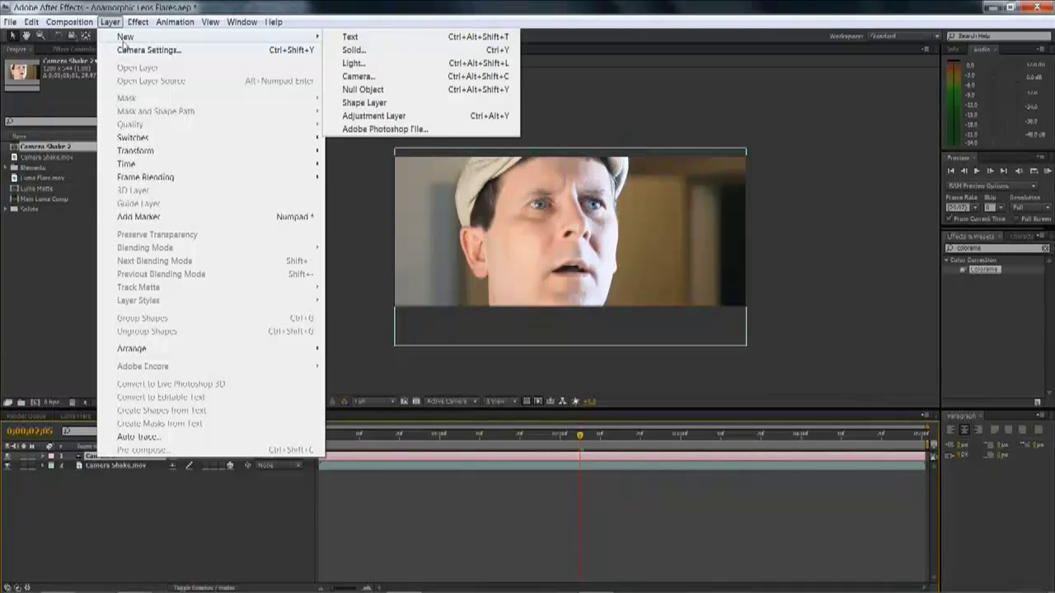
{"action": "left_click", "coordinate": [368, 89]}
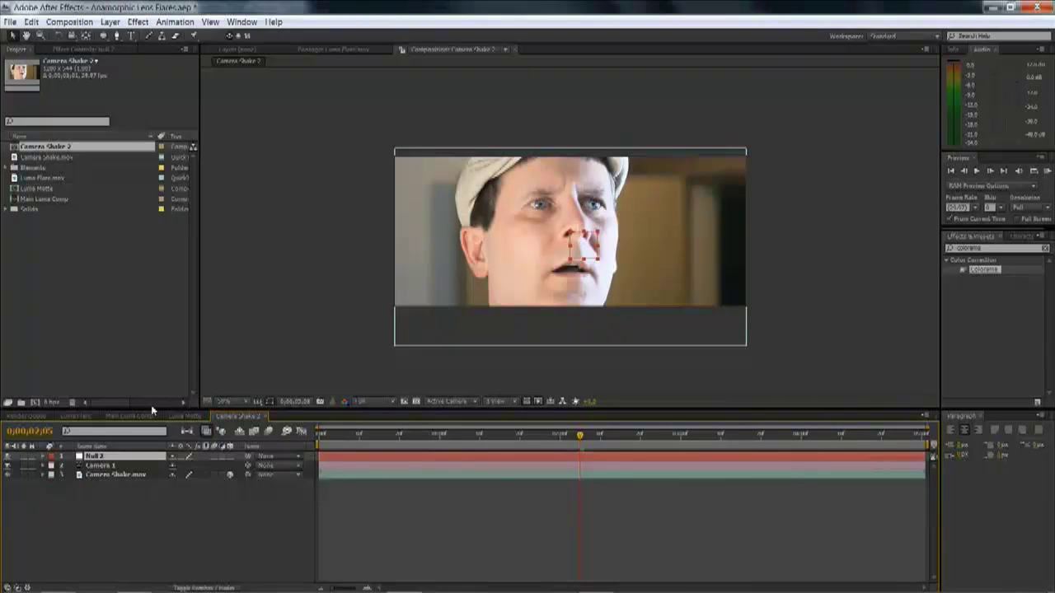
{"action": "key", "text": "Return"}
{"action": "type", "text": "Camer"}
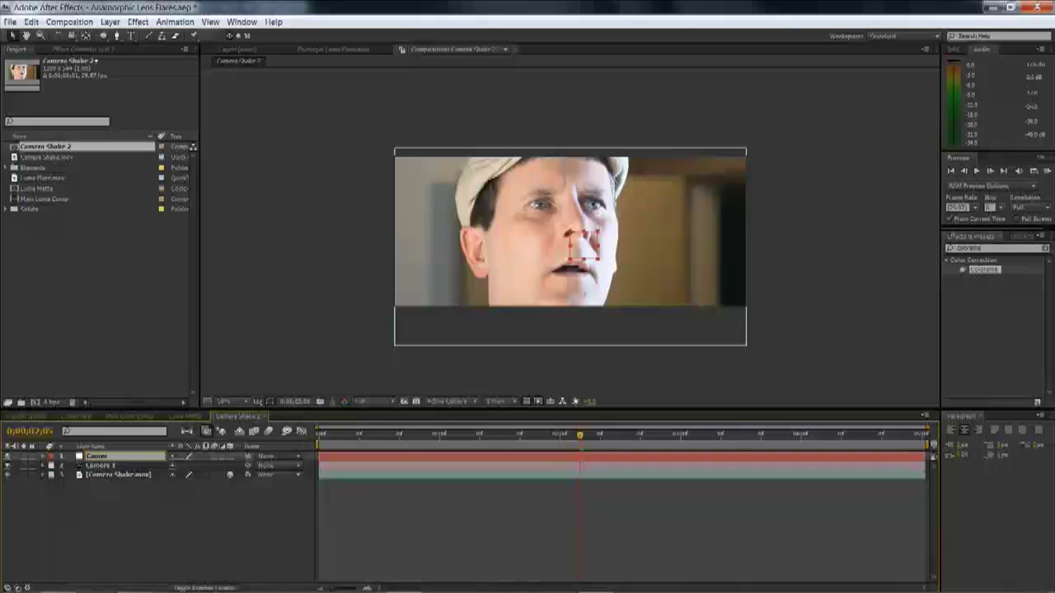
{"action": "type", "text": "a Contro"}
{"action": "type", "text": "lle"}
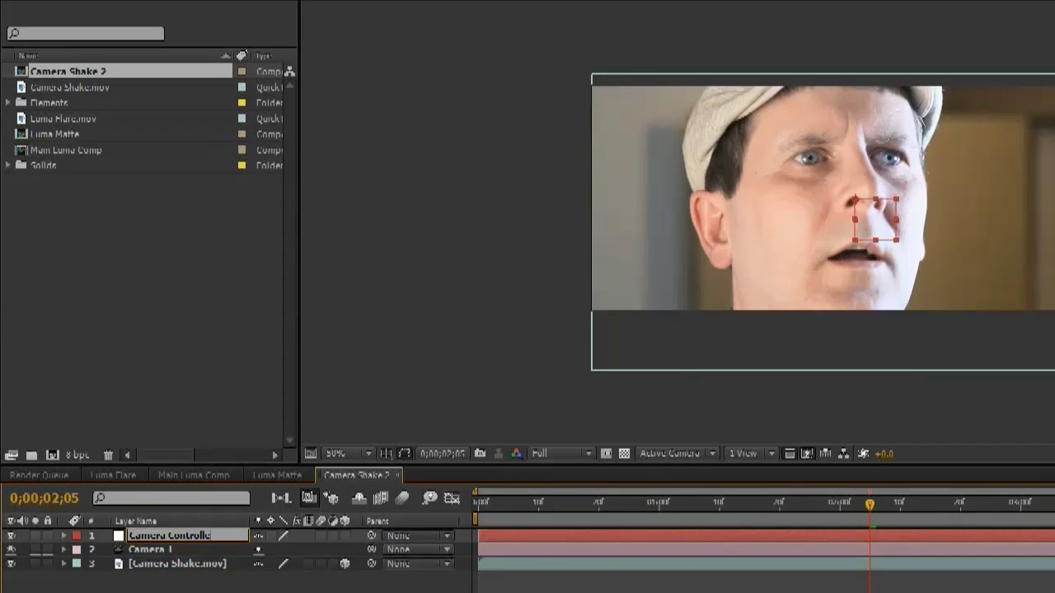
{"action": "type", "text": "r"}
{"action": "key", "text": "Return"}
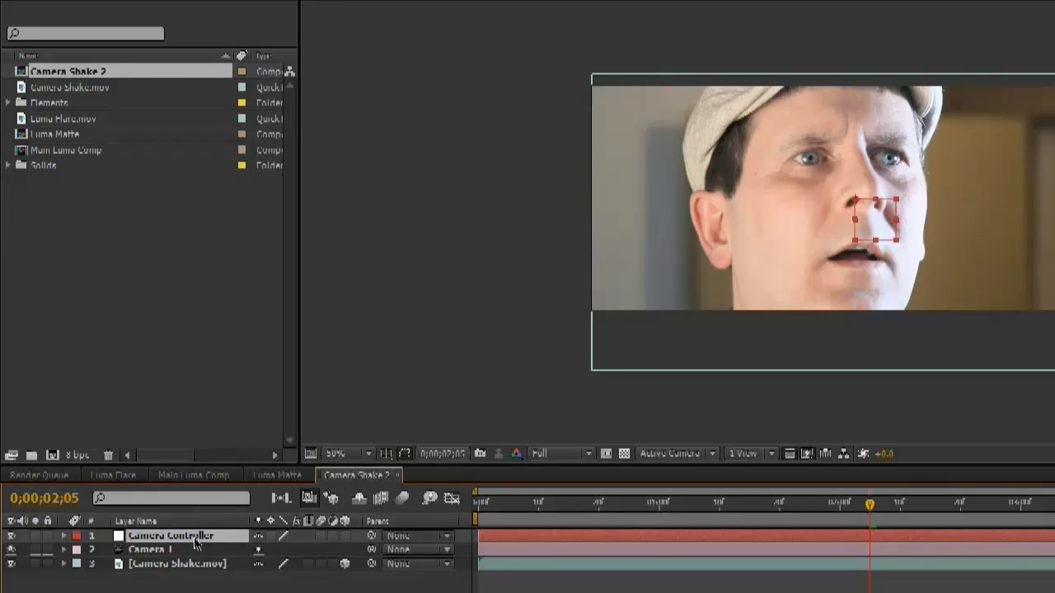
Parent Camera 1 to the Camera Controller null and test the link by moving the null around.
{"action": "left_click_drag", "start_coordinate": [374, 554], "coordinate": [145, 537]}
{"action": "left_click_drag", "start_coordinate": [856, 196], "coordinate": [918, 223]}
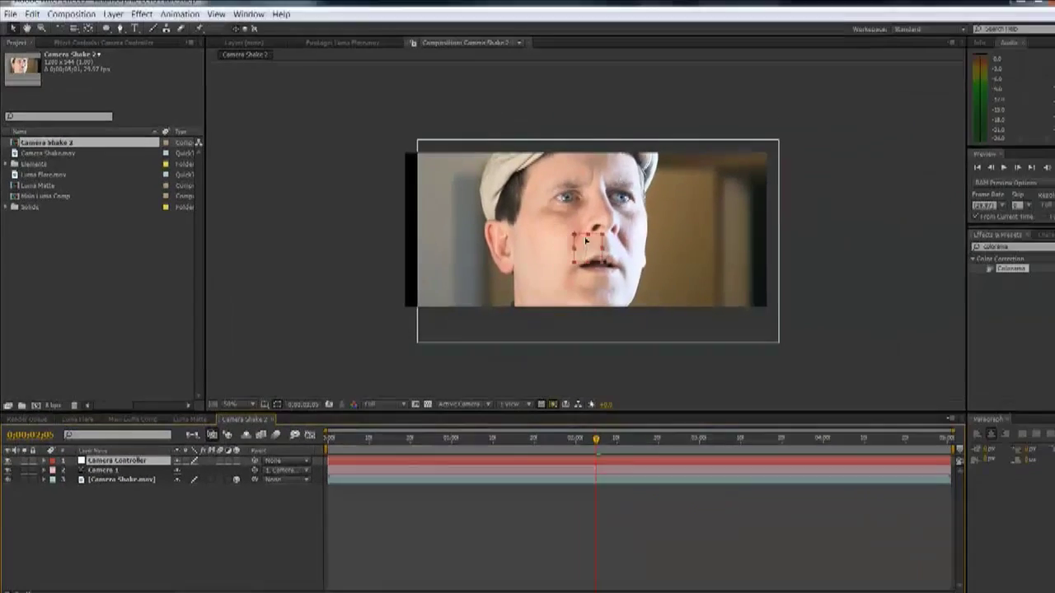
{"action": "left_click_drag", "start_coordinate": [591, 239], "coordinate": [585, 232]}
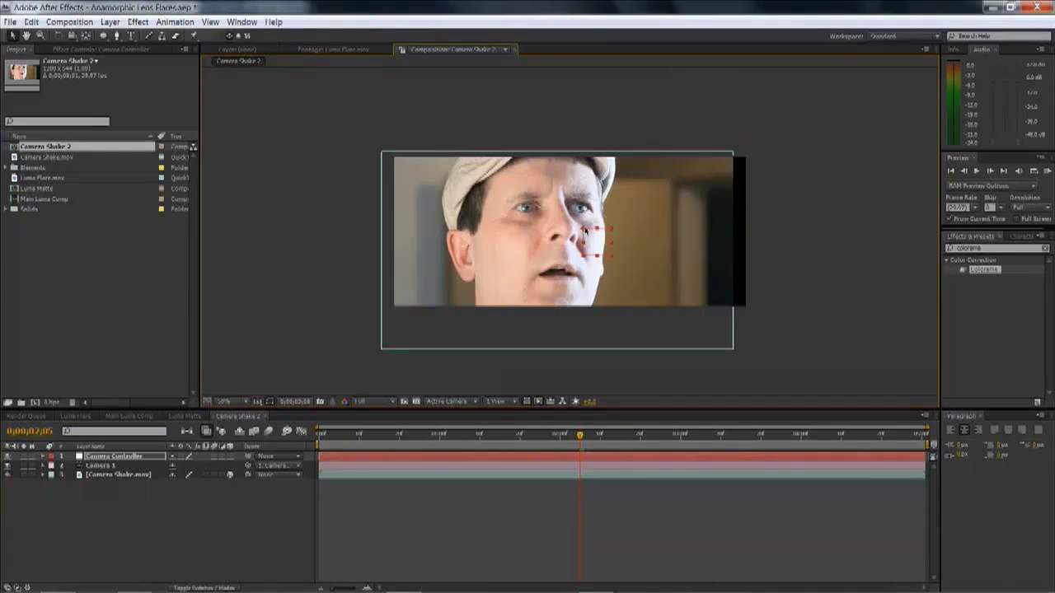
Push the Camera Shake.mov layer back in Z-space and scale it up until it fills the frame again.
{"action": "left_click", "coordinate": [130, 476]}
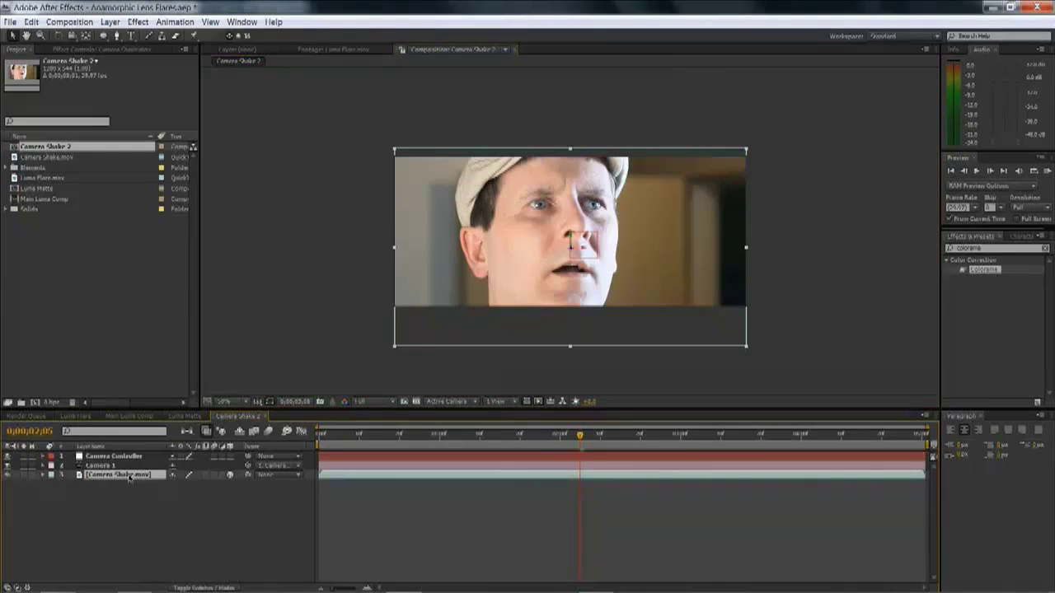
{"action": "left_click_drag", "start_coordinate": [573, 252], "coordinate": [672, 98]}
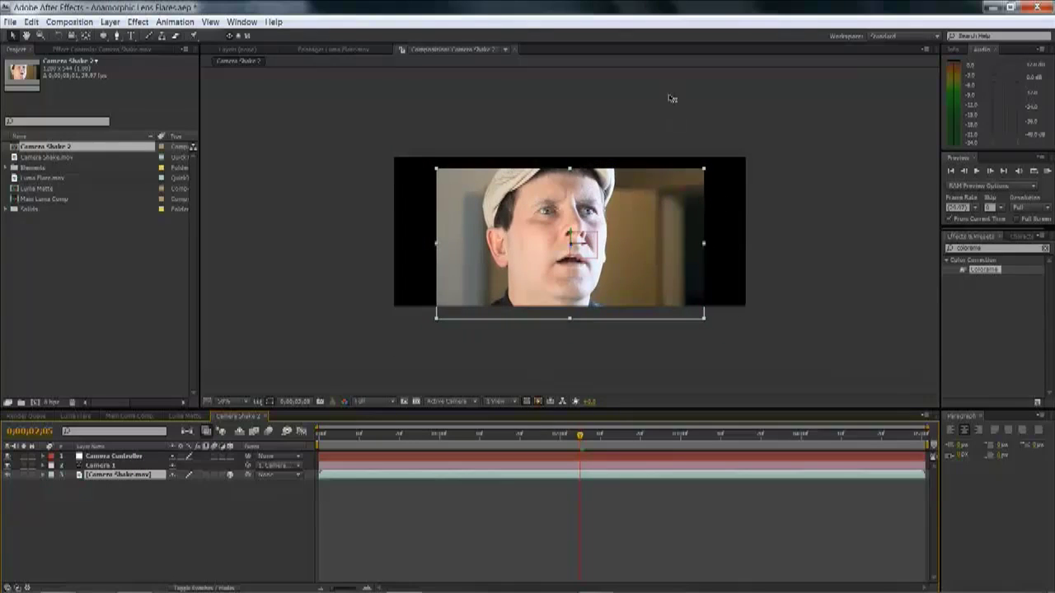
{"action": "key", "text": "s"}
{"action": "left_click_drag", "start_coordinate": [186, 487], "coordinate": [216, 487]}
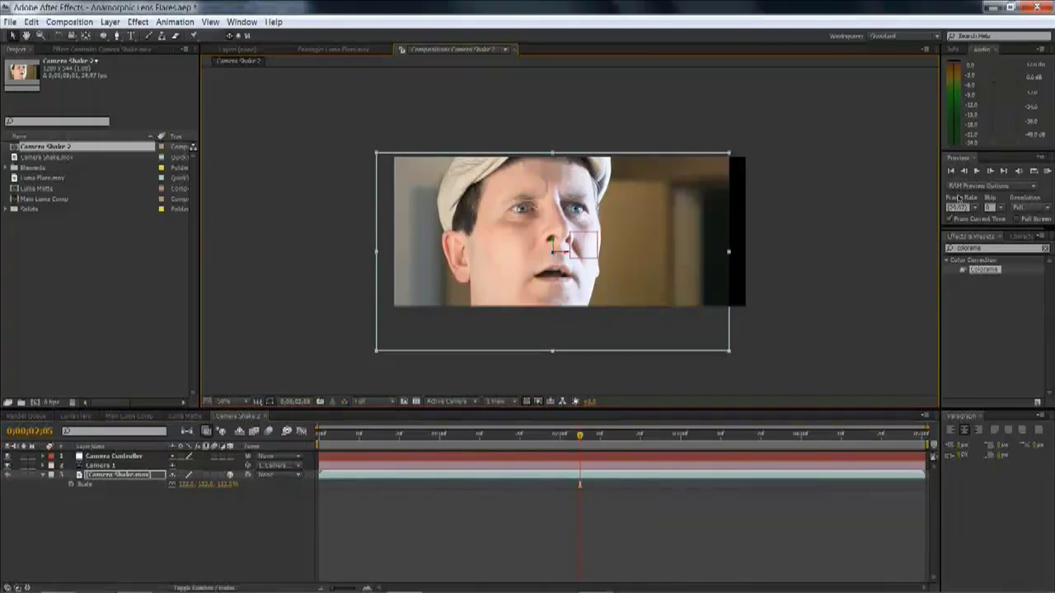
Find the Motion Tile effect and apply it to the Camera Shake.mov layer.
{"action": "key", "text": "ctrl+5"}
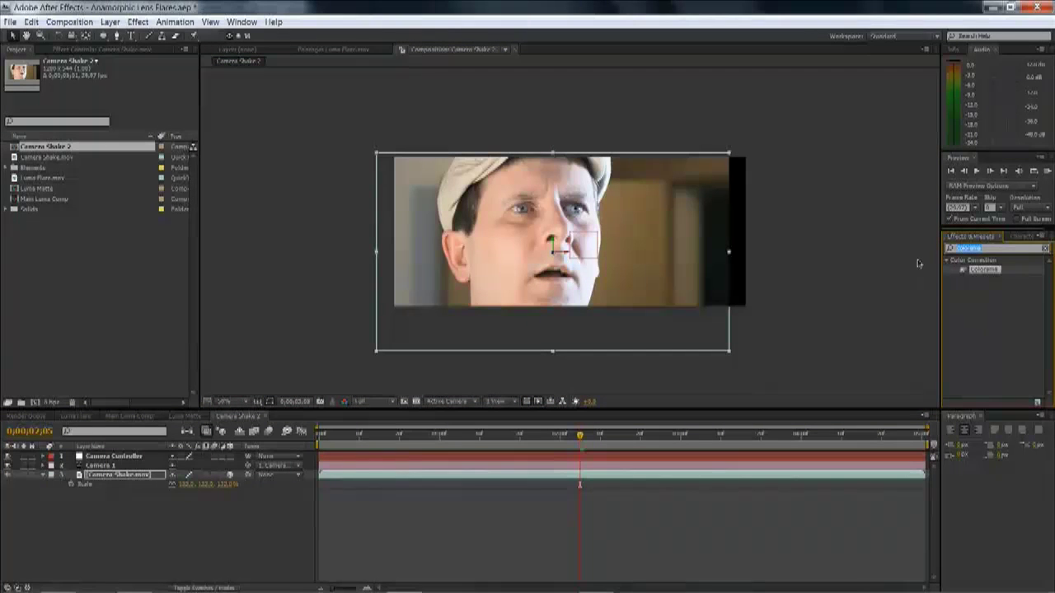
{"action": "type", "text": "motion tile"}
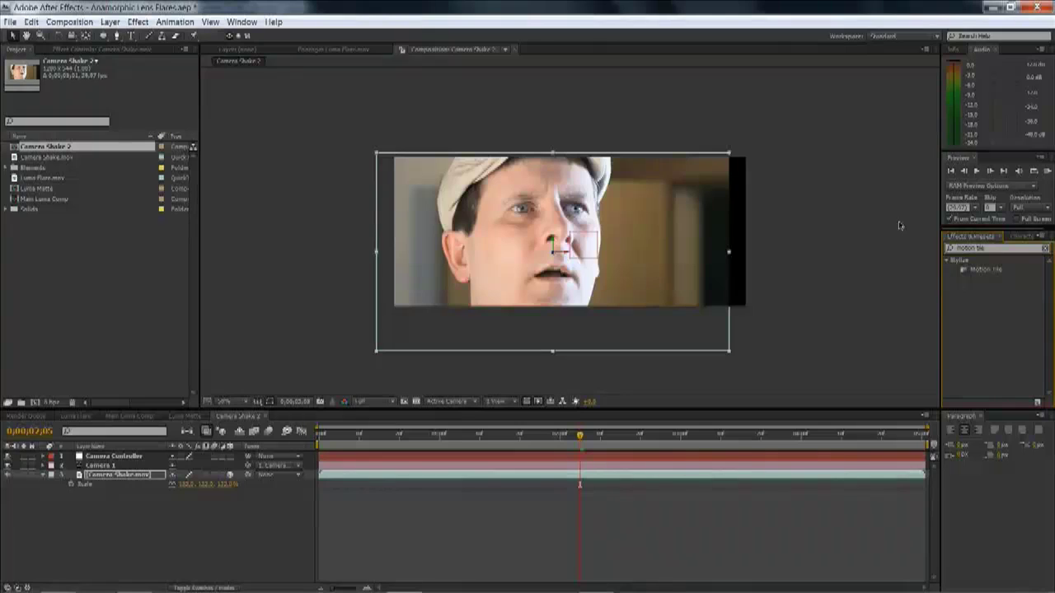
{"action": "left_click_drag", "start_coordinate": [985, 269], "coordinate": [669, 252]}
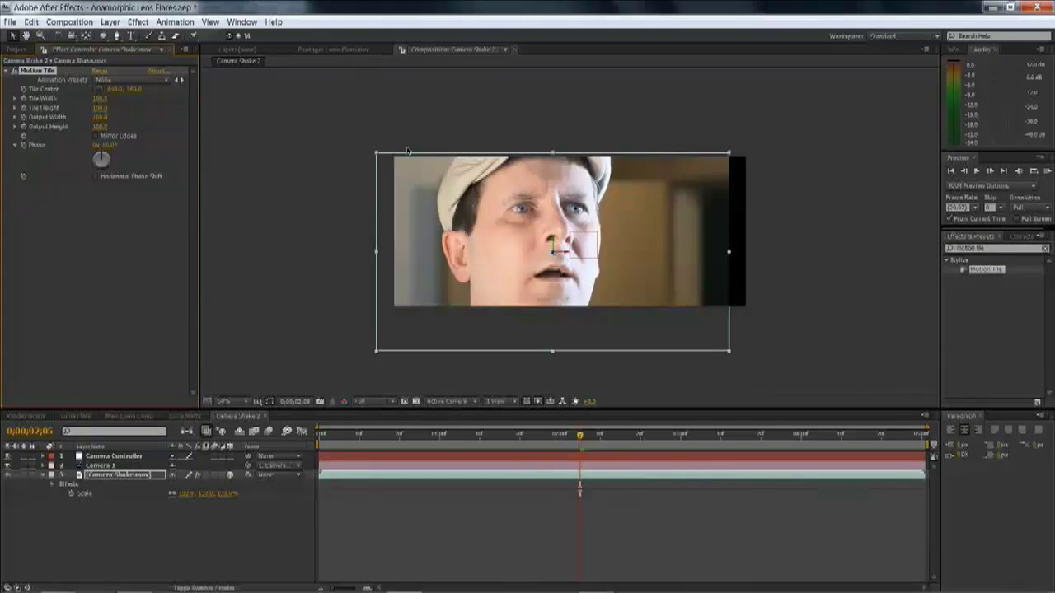
Enable Mirror Edges in Motion Tile and set the output width and height to 150.
{"action": "left_click", "coordinate": [95, 136]}
{"action": "left_click", "coordinate": [99, 99]}
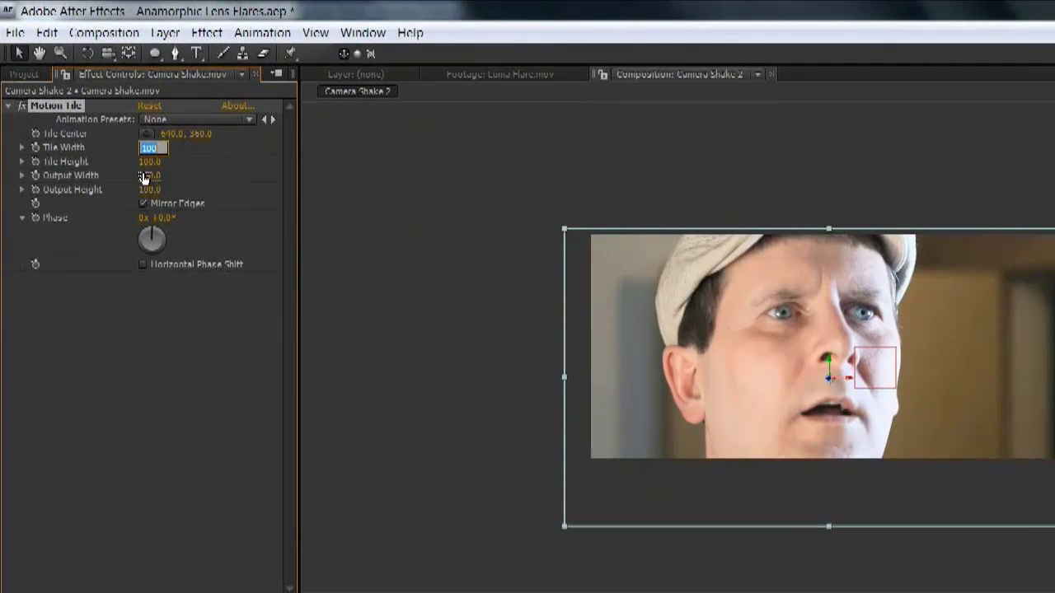
{"action": "left_click", "coordinate": [145, 177]}
{"action": "key", "text": "Tab"}
{"action": "type", "text": "150"}
{"action": "key", "text": "Tab"}
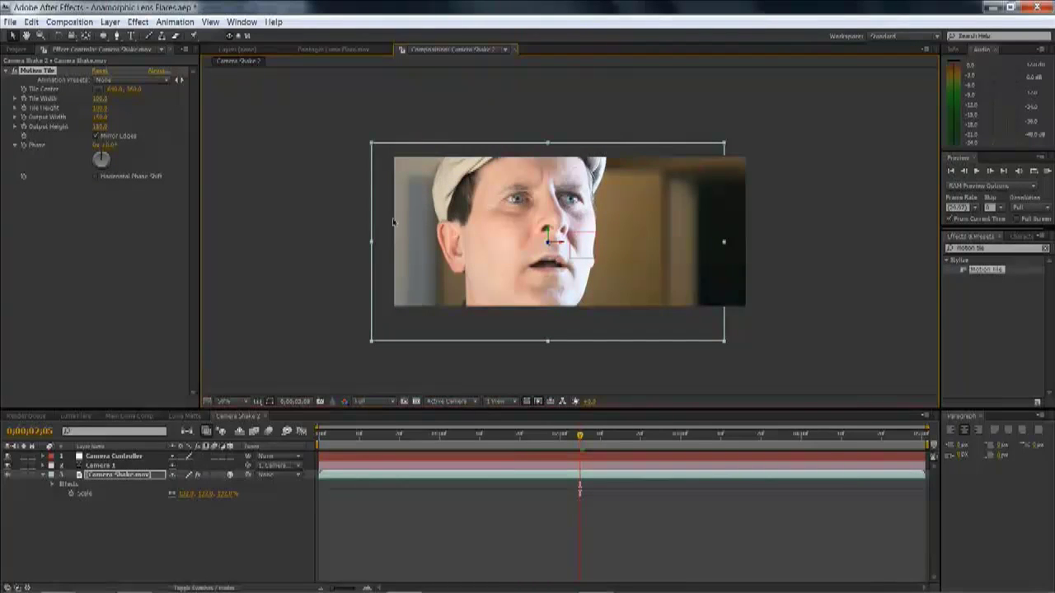
Add a light named Light 1 with the Point light type to the composition.
{"action": "left_click", "coordinate": [110, 21]}
{"action": "mouse_move", "coordinate": [165, 37]}
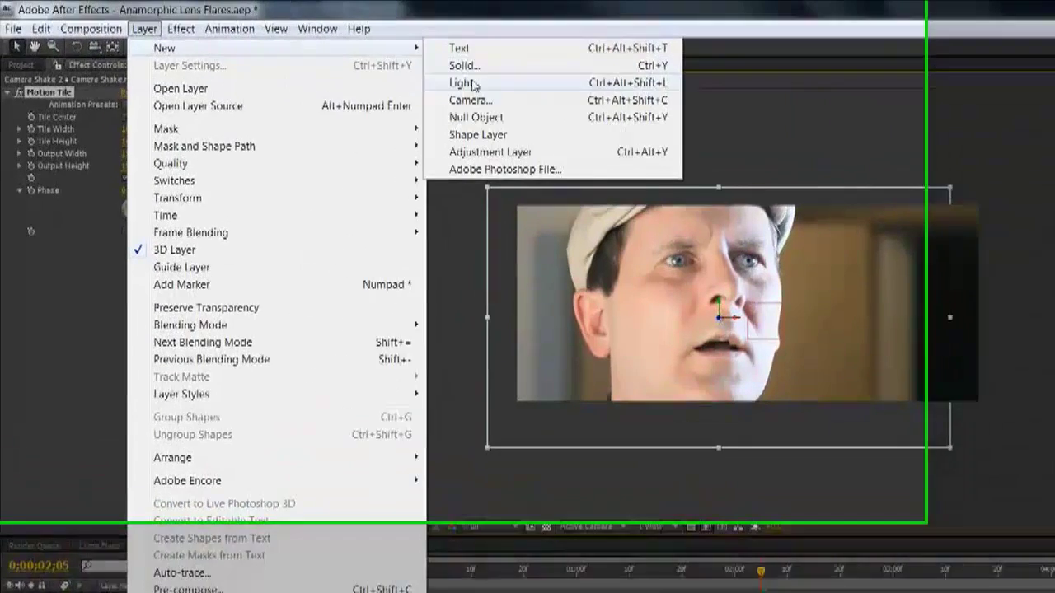
{"action": "left_click", "coordinate": [353, 62]}
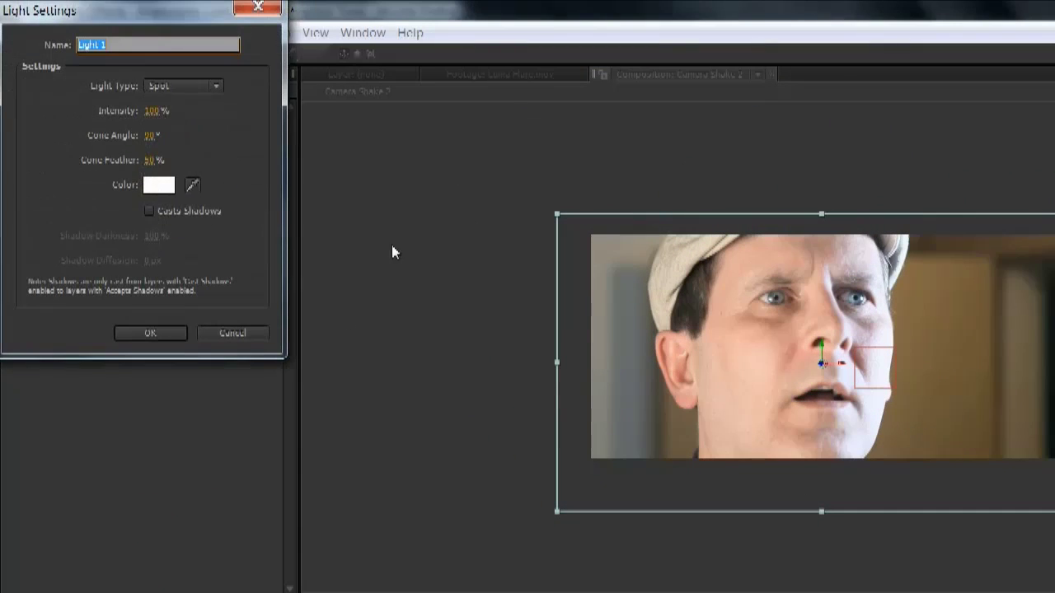
{"action": "left_click", "coordinate": [183, 86]}
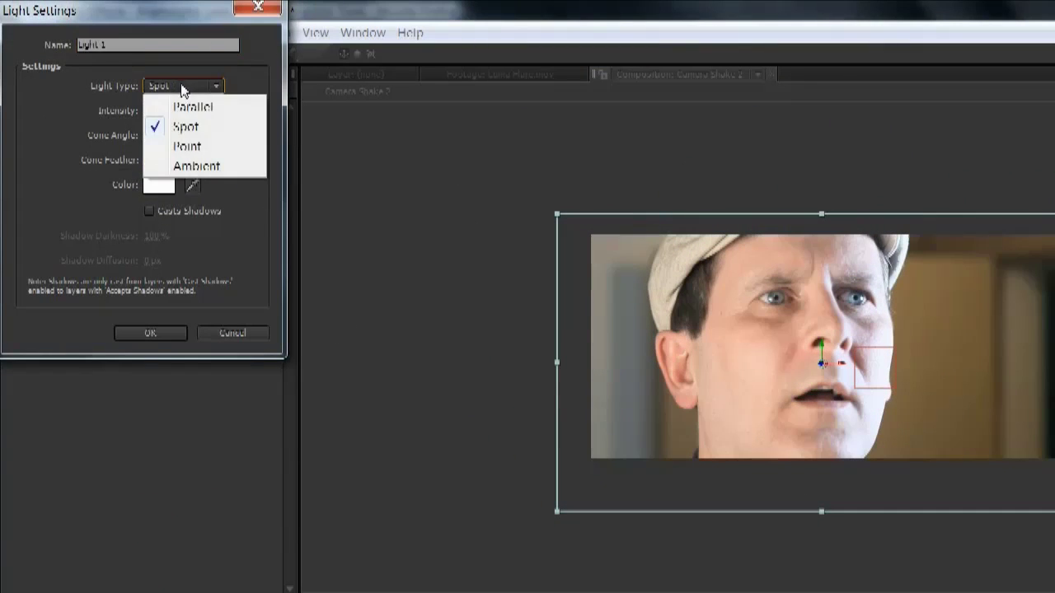
{"action": "left_click", "coordinate": [188, 146]}
{"action": "left_click", "coordinate": [151, 333]}
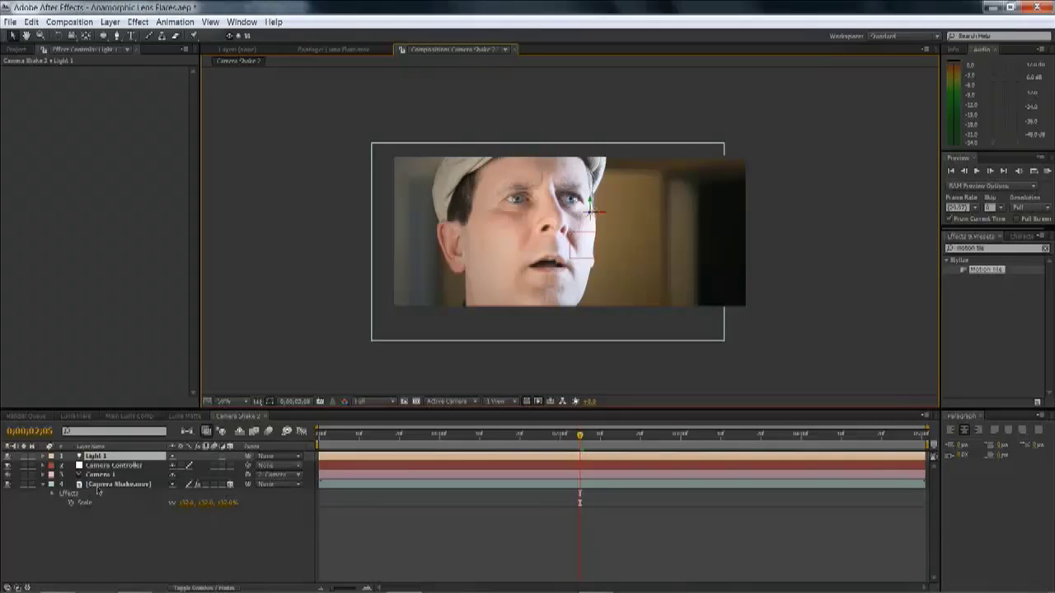
Turn off Accepts Lights in the material options of the Camera Shake.mov layer and collapse its properties.
{"action": "left_click", "coordinate": [132, 485]}
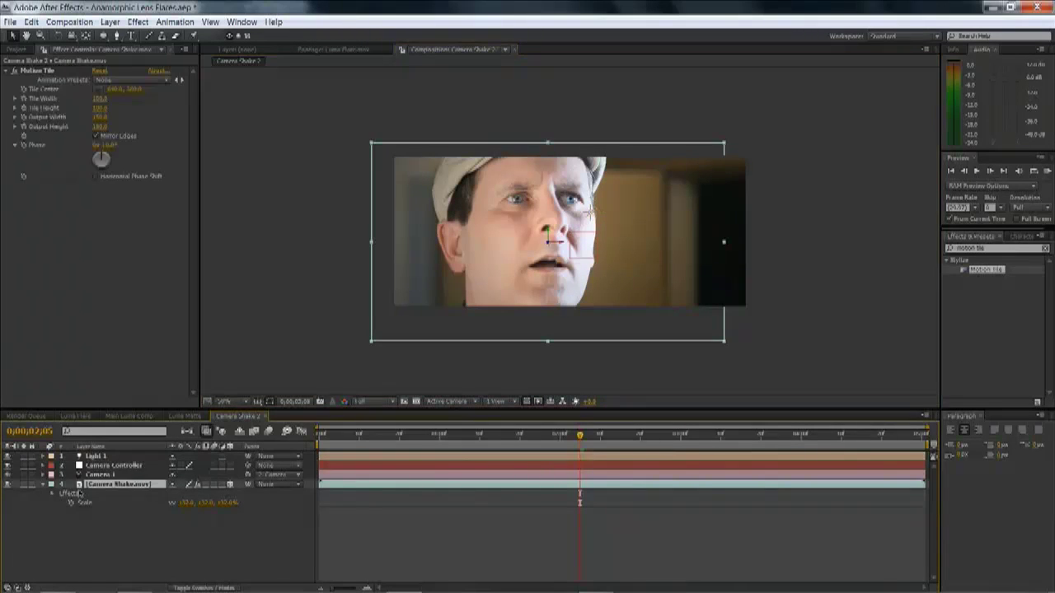
{"action": "key", "text": "a"}
{"action": "key", "text": "a"}
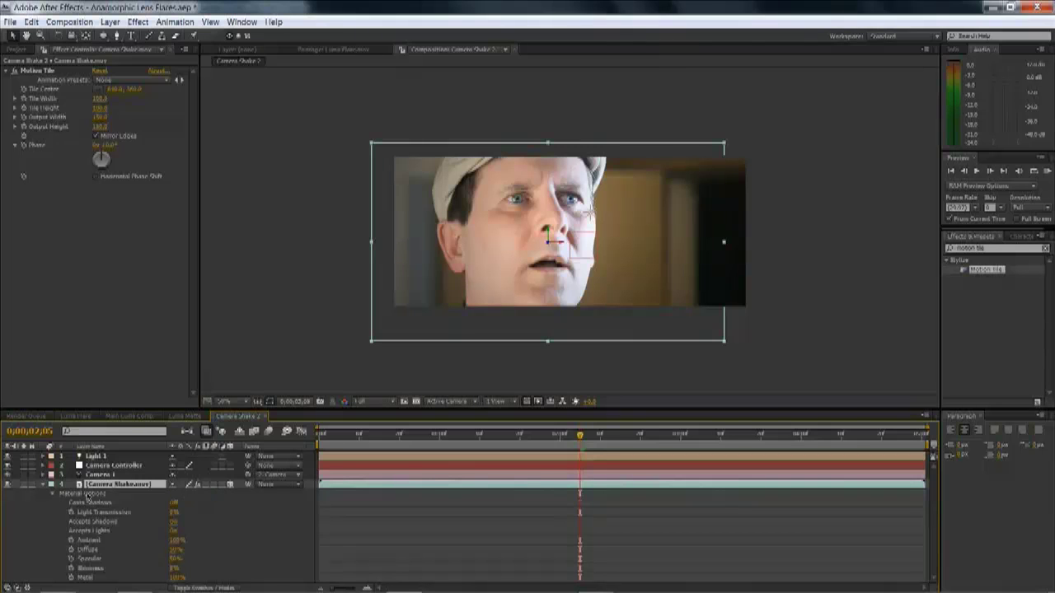
{"action": "left_click", "coordinate": [174, 531]}
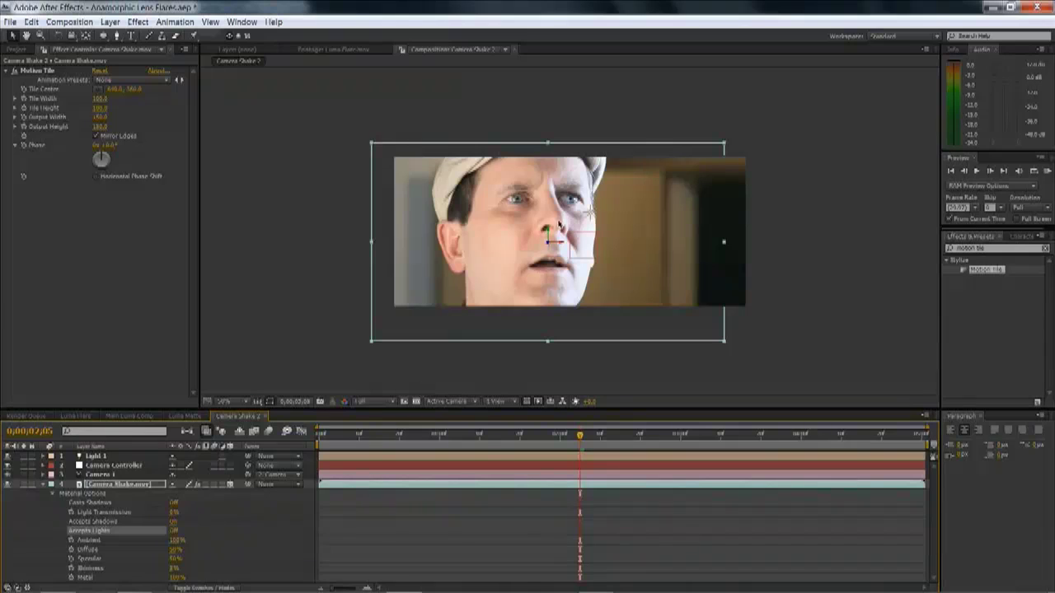
{"action": "left_click", "coordinate": [45, 485]}
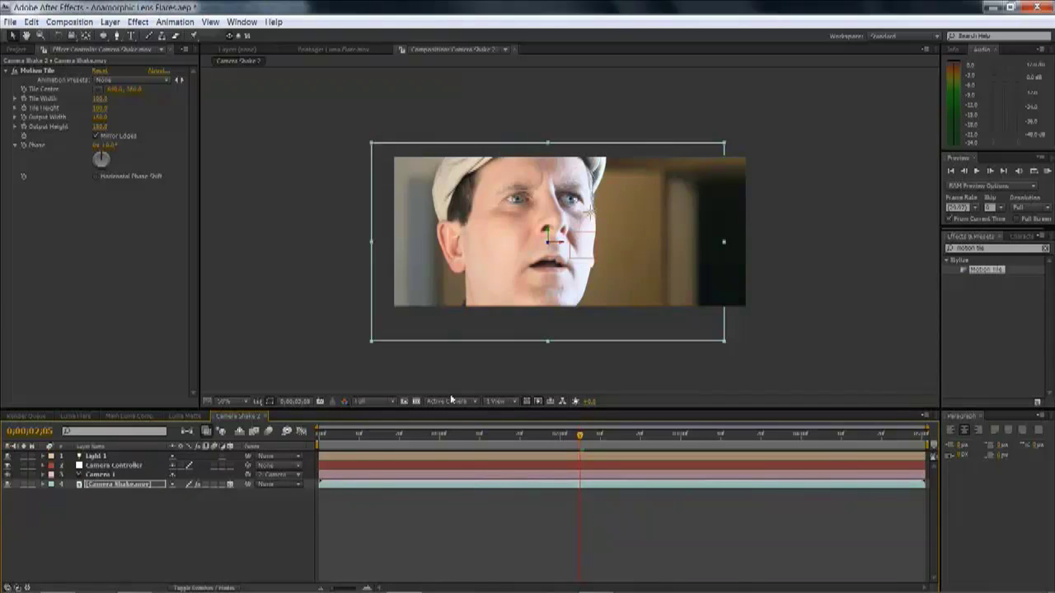
In the Top view, move Light 1 back toward the footage and past the right edge of the frame.
{"action": "left_click", "coordinate": [454, 402]}
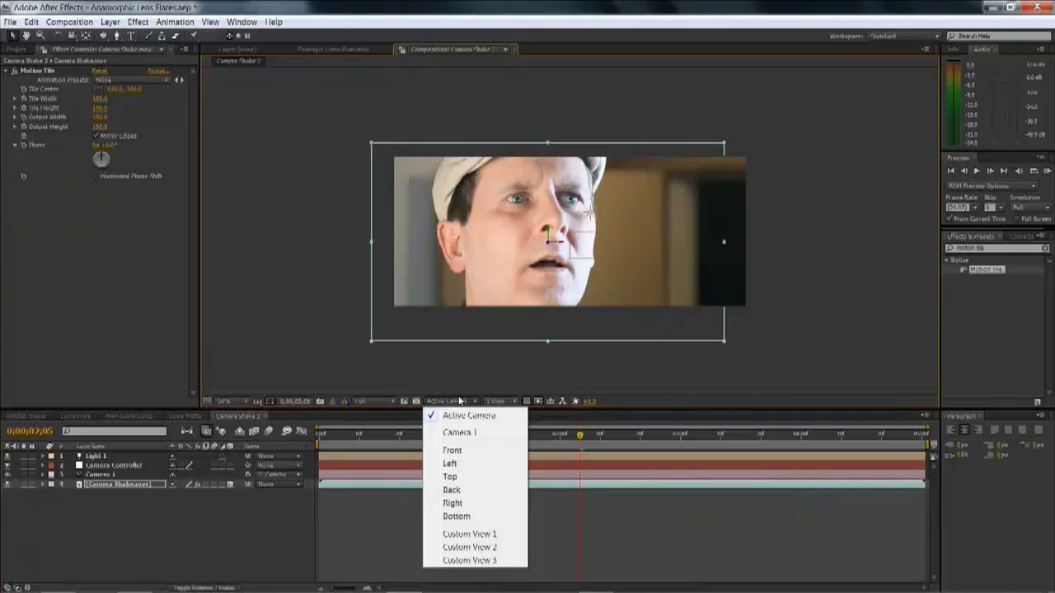
{"action": "left_click", "coordinate": [467, 478]}
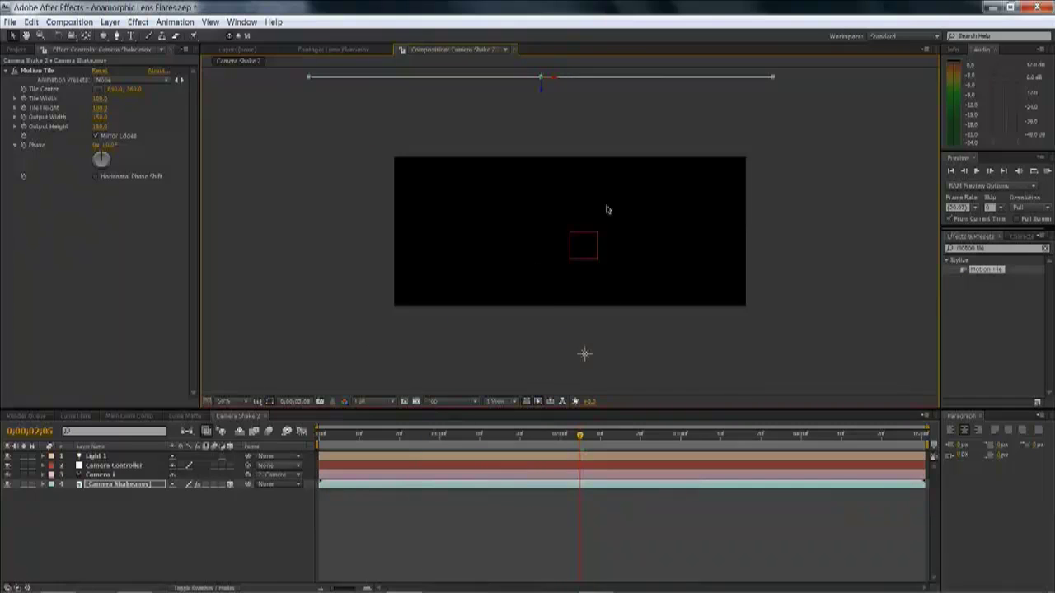
{"action": "left_click", "coordinate": [114, 466]}
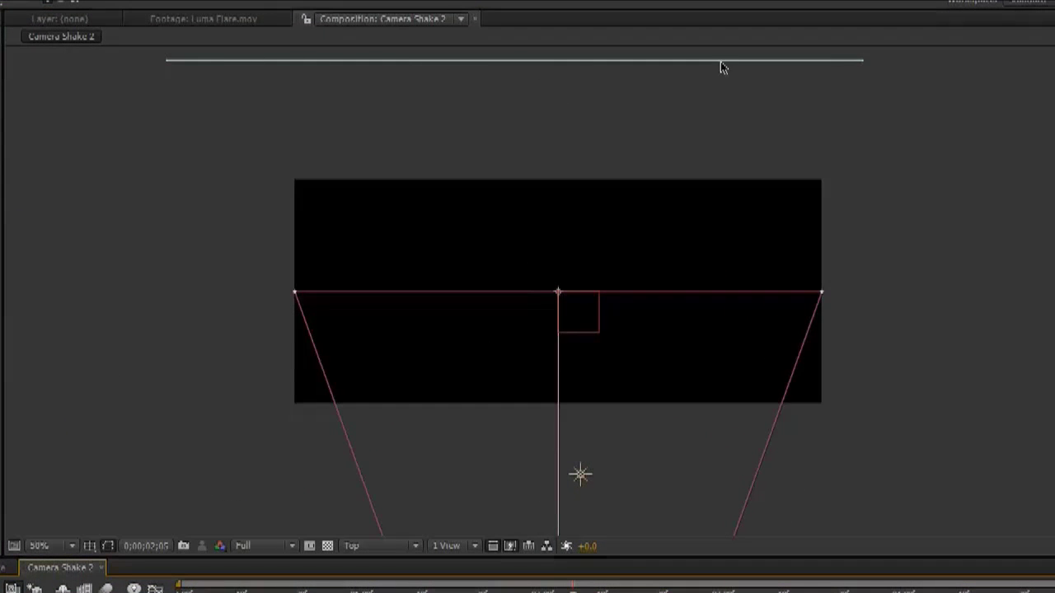
{"action": "left_click", "coordinate": [580, 476]}
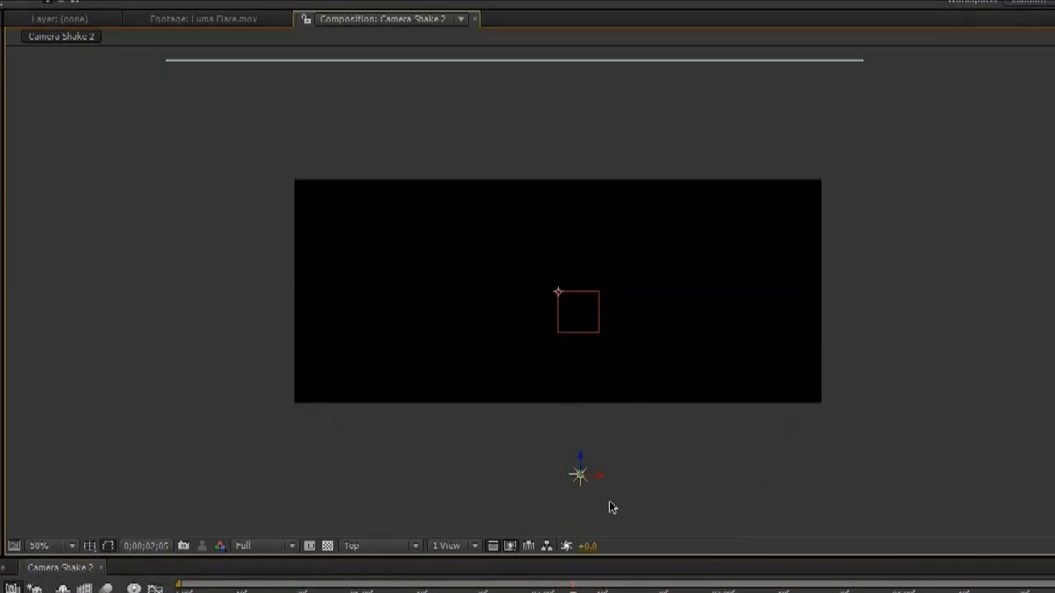
{"action": "left_click_drag", "start_coordinate": [581, 482], "coordinate": [936, 195]}
{"action": "key", "text": "F2"}
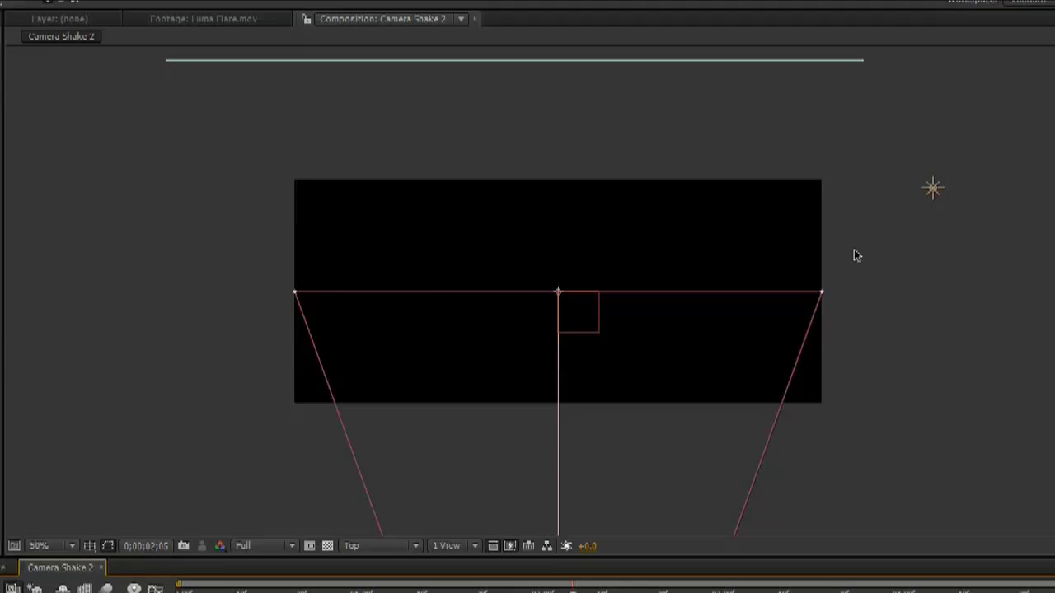
{"action": "left_click", "coordinate": [933, 189]}
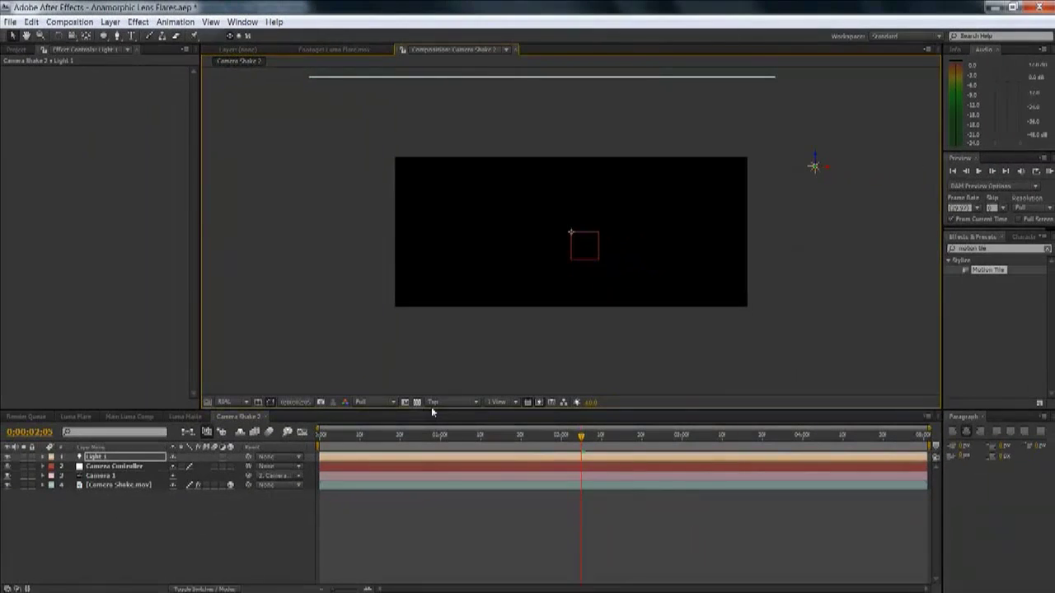
Return to the Active Camera view and enlarge it to 100% to examine the face and the light's placement.
{"action": "left_click", "coordinate": [449, 402]}
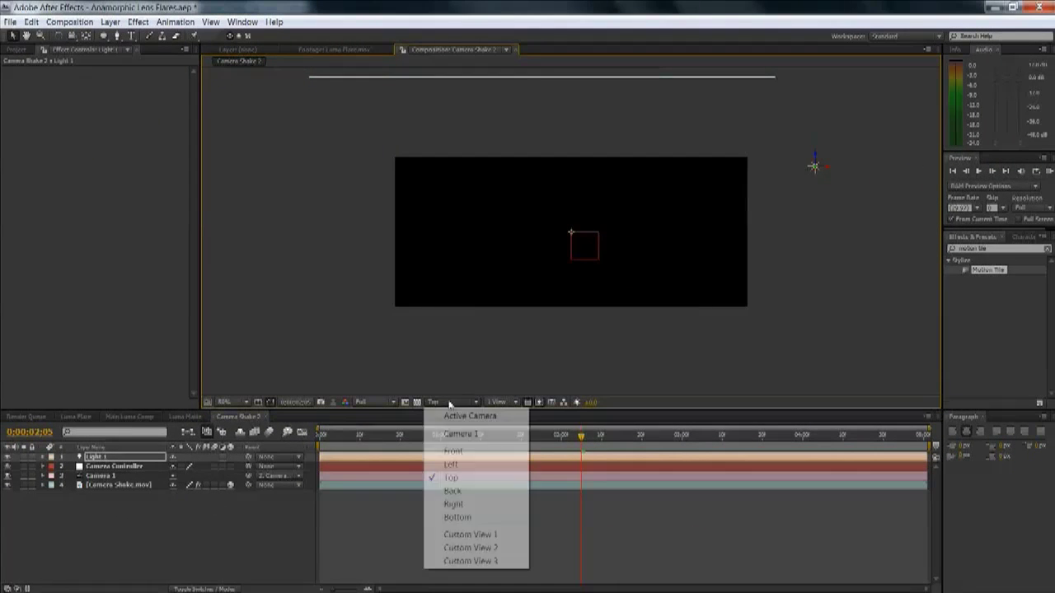
{"action": "left_click", "coordinate": [468, 416]}
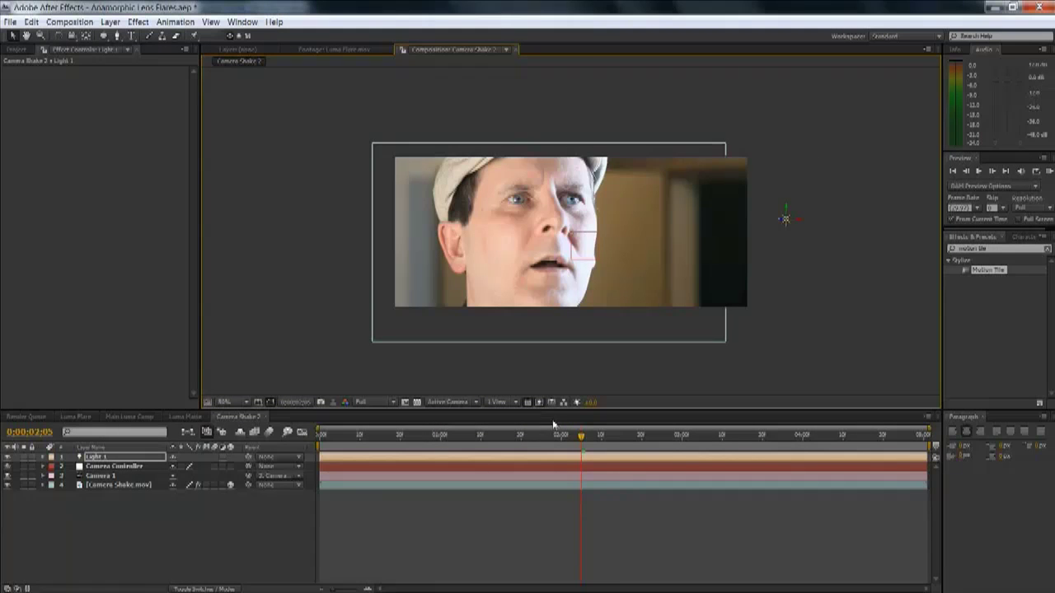
{"action": "key", "text": "period"}
{"action": "key", "text": "period"}
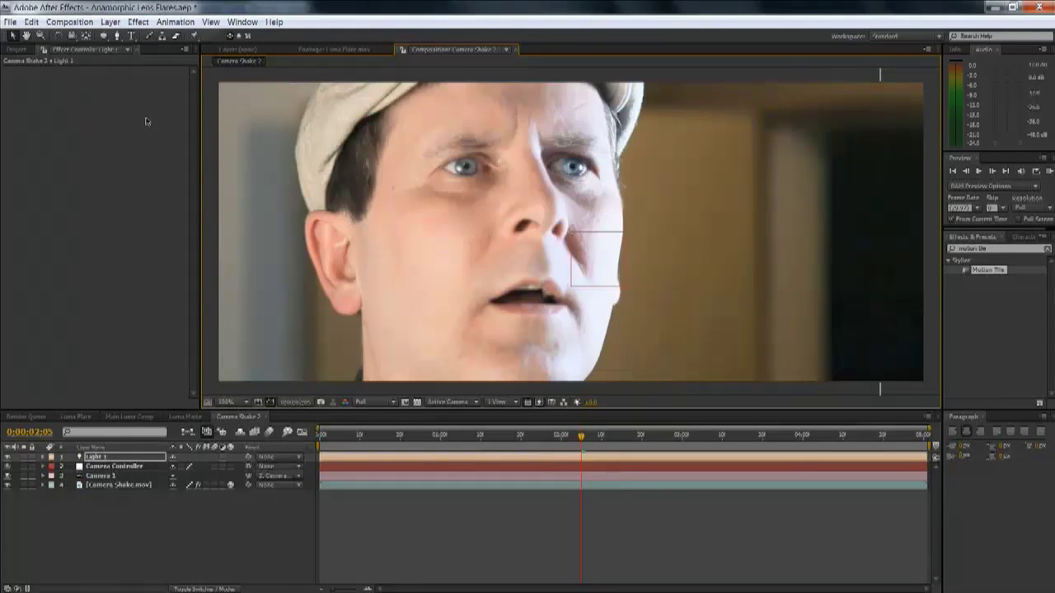
Add a new black solid layer to the Camera Shake 2 composition.
{"action": "left_click", "coordinate": [109, 22]}
{"action": "mouse_move", "coordinate": [126, 38]}
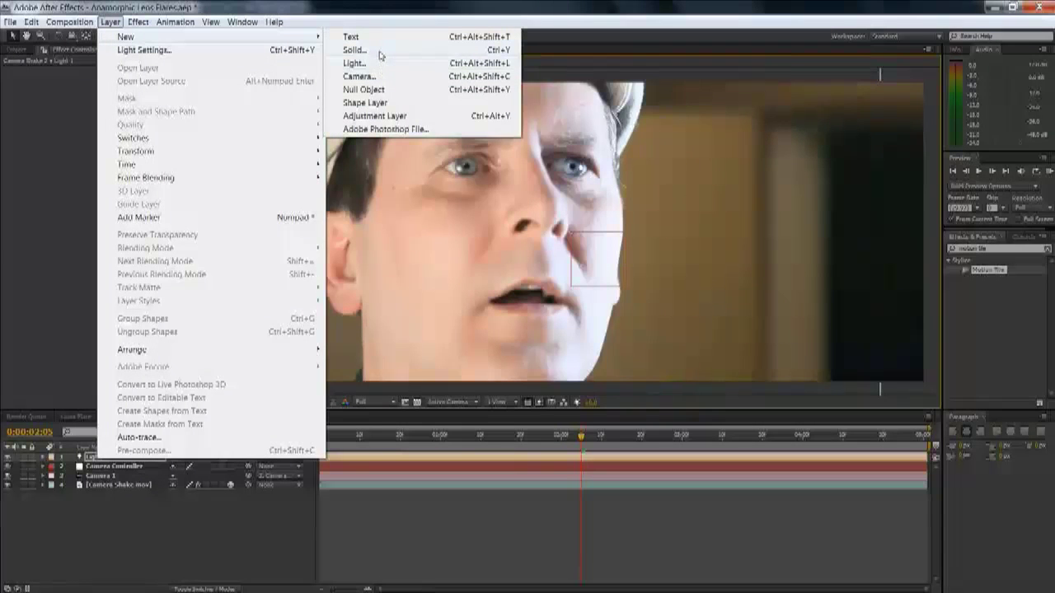
{"action": "left_click", "coordinate": [380, 51]}
{"action": "left_click", "coordinate": [152, 228]}
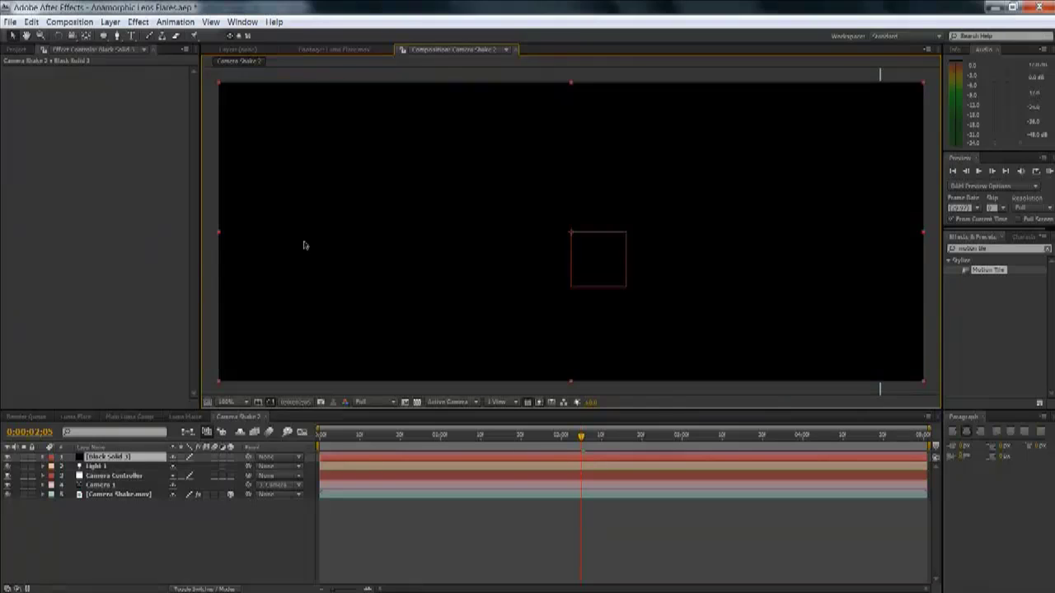
Apply the Video Copilot Optical Flares effect to the black solid and set its positioning source type to Track Lights.
{"action": "left_click", "coordinate": [141, 22]}
{"action": "mouse_move", "coordinate": [232, 410]}
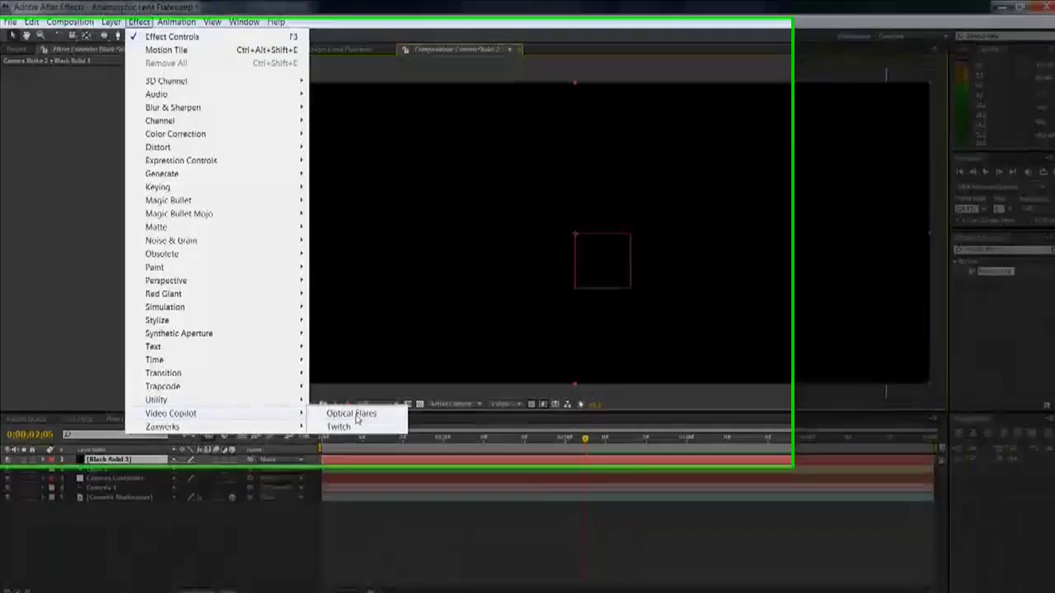
{"action": "left_click", "coordinate": [352, 412]}
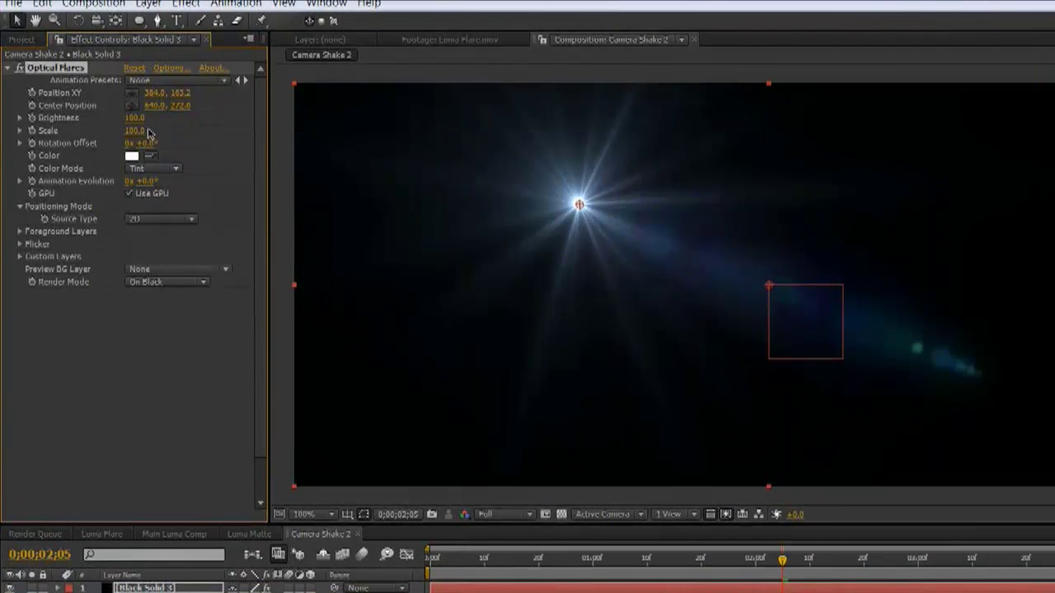
{"action": "left_click", "coordinate": [152, 220]}
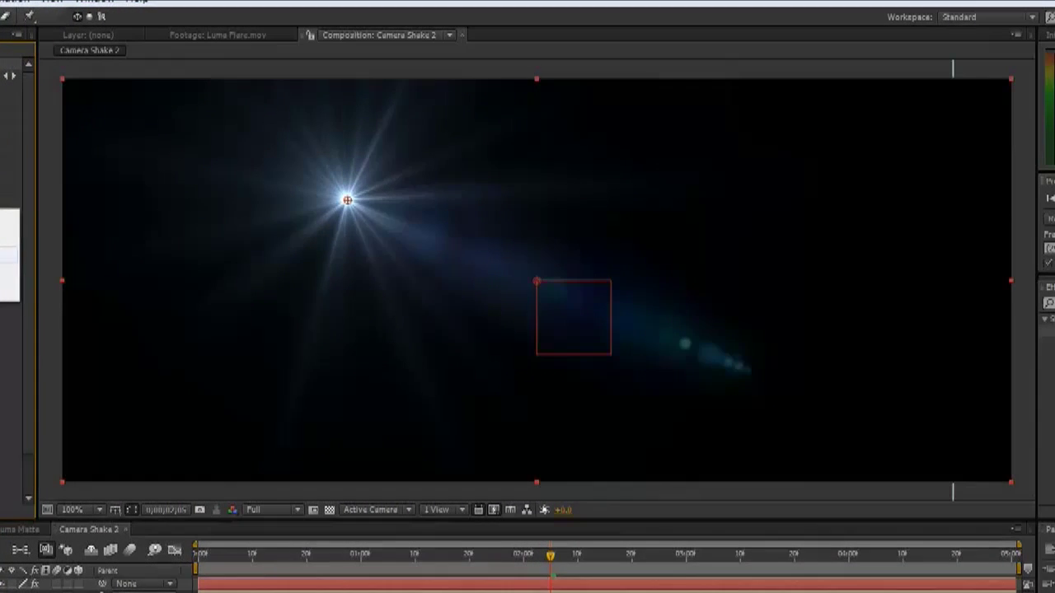
{"action": "left_click", "coordinate": [180, 260]}
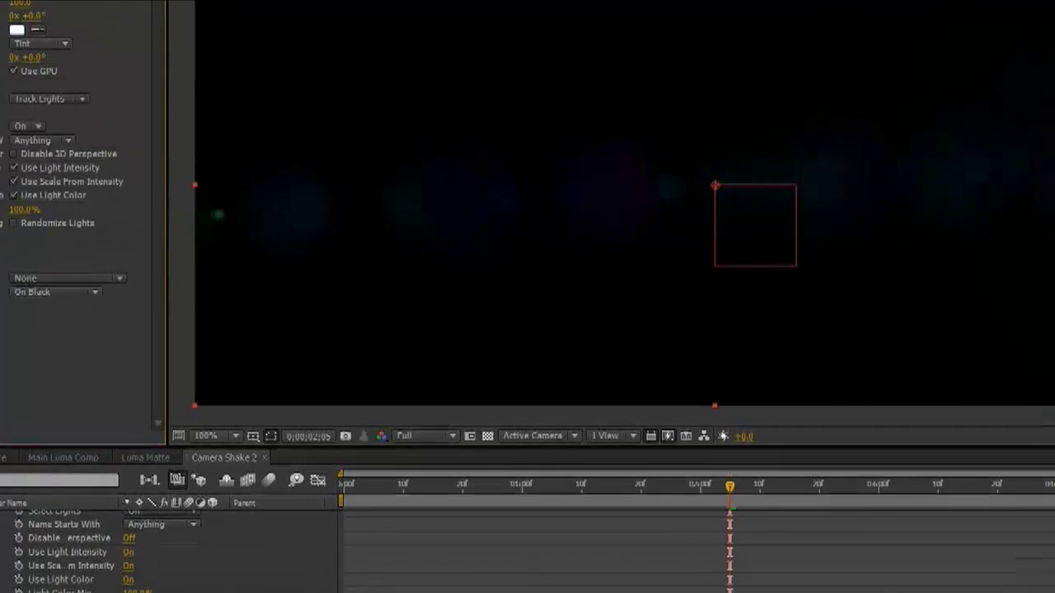
Load the JayJay preset from the Light folder of the Optical Flares preset browser.
{"action": "left_click", "coordinate": [141, 17]}
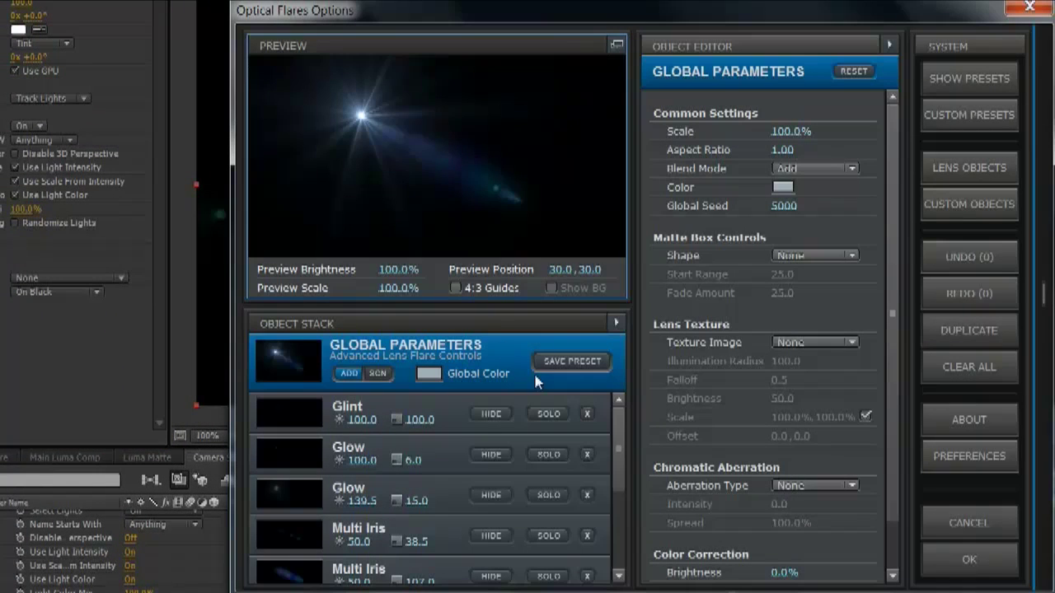
{"action": "left_click", "coordinate": [970, 168]}
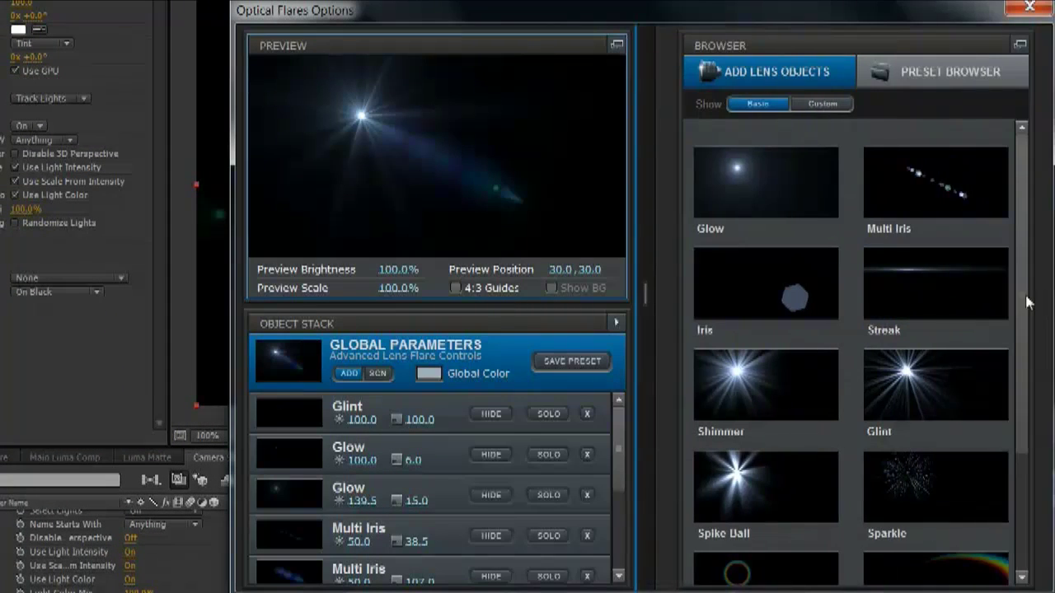
{"action": "left_click", "coordinate": [904, 78]}
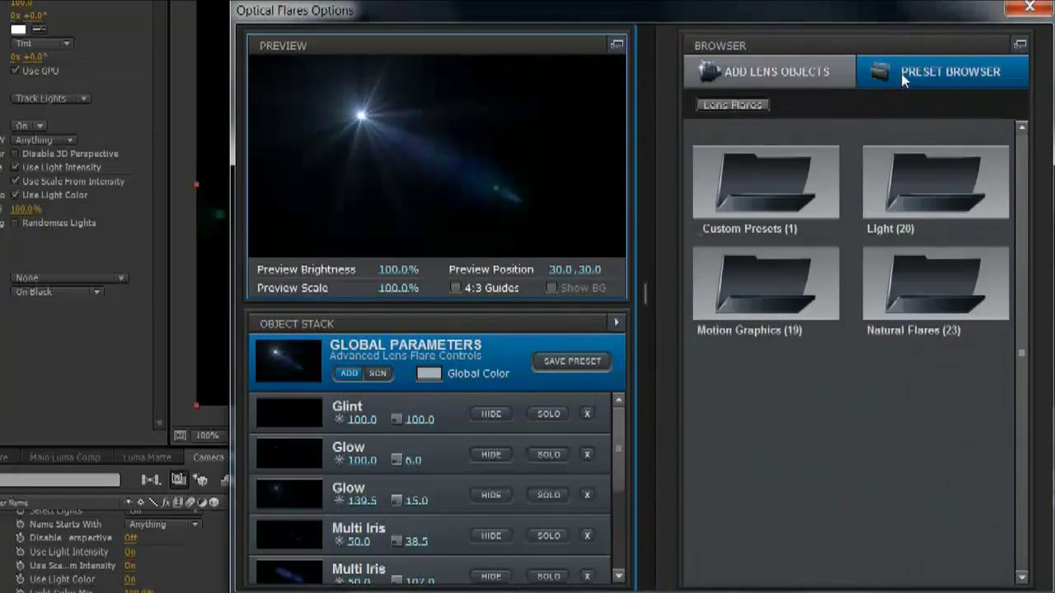
{"action": "double_click", "coordinate": [952, 193]}
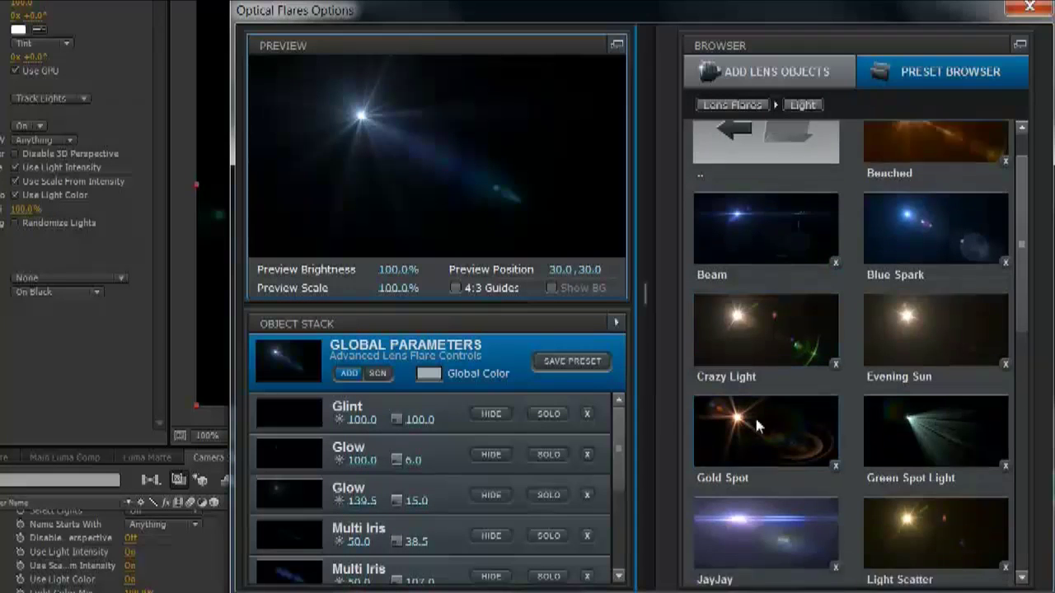
{"action": "scroll", "coordinate": [758, 420], "scroll_direction": "down", "scroll_amount": 1}
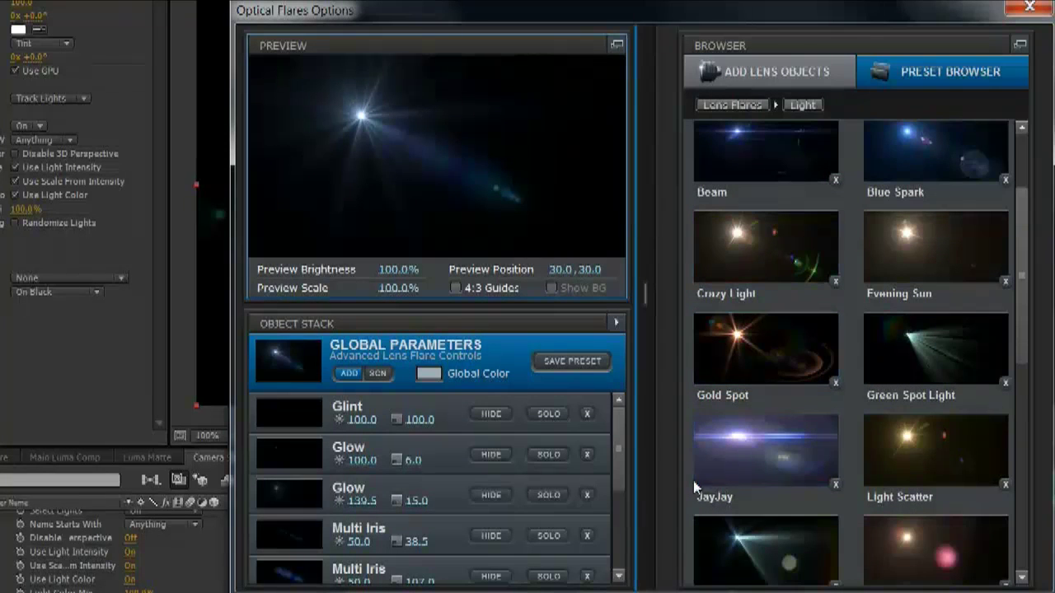
{"action": "double_click", "coordinate": [771, 444]}
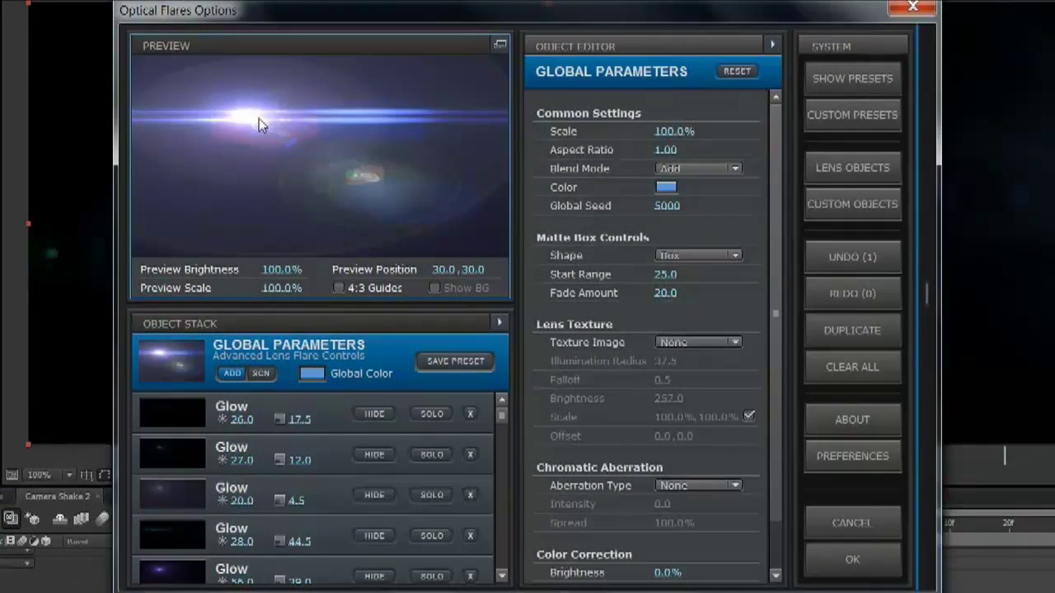
Test the flare across the preview, examine the first Glow object's dynamic triggering settings, and accept the flare.
{"action": "left_click_drag", "start_coordinate": [278, 106], "coordinate": [405, 125]}
{"action": "scroll", "coordinate": [620, 377], "scroll_direction": "down", "scroll_amount": 3}
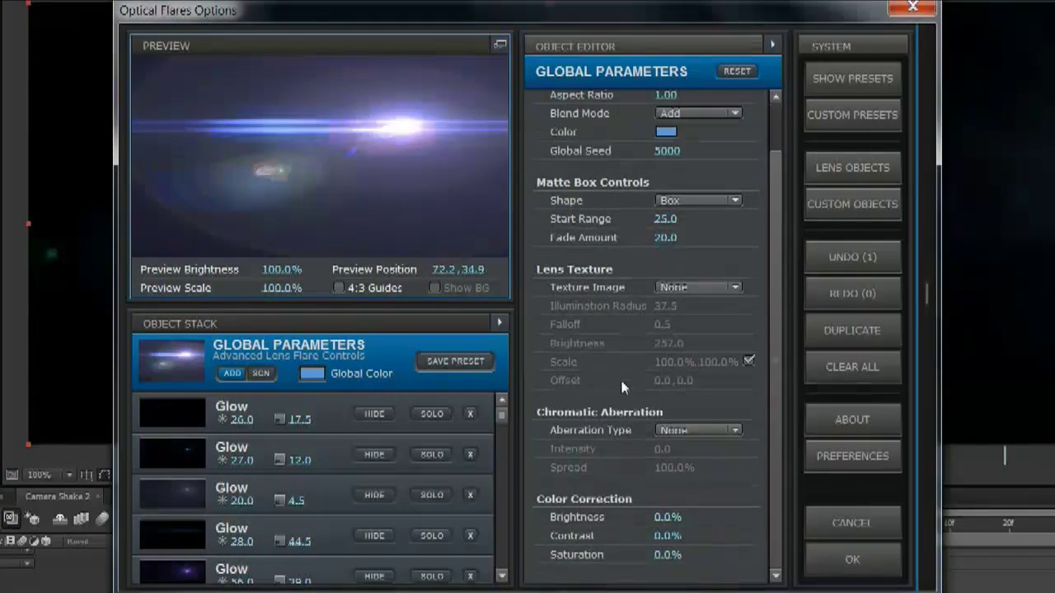
{"action": "scroll", "coordinate": [158, 489], "scroll_direction": "down", "scroll_amount": 1}
{"action": "scroll", "coordinate": [160, 495], "scroll_direction": "up", "scroll_amount": 1}
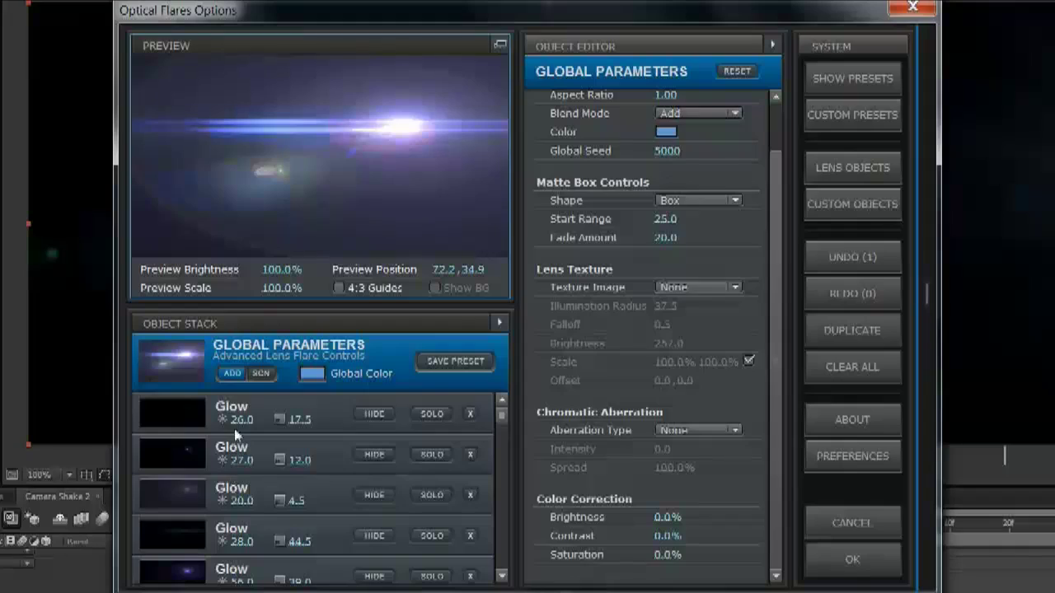
{"action": "left_click", "coordinate": [263, 406]}
{"action": "scroll", "coordinate": [691, 345], "scroll_direction": "down", "scroll_amount": 6}
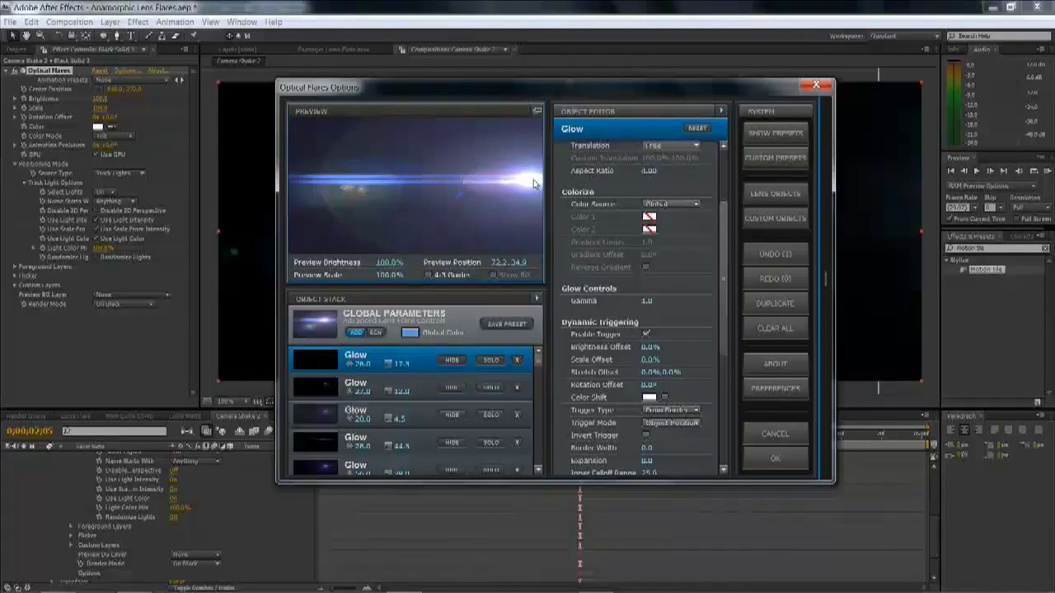
{"action": "left_click_drag", "start_coordinate": [594, 175], "coordinate": [568, 180]}
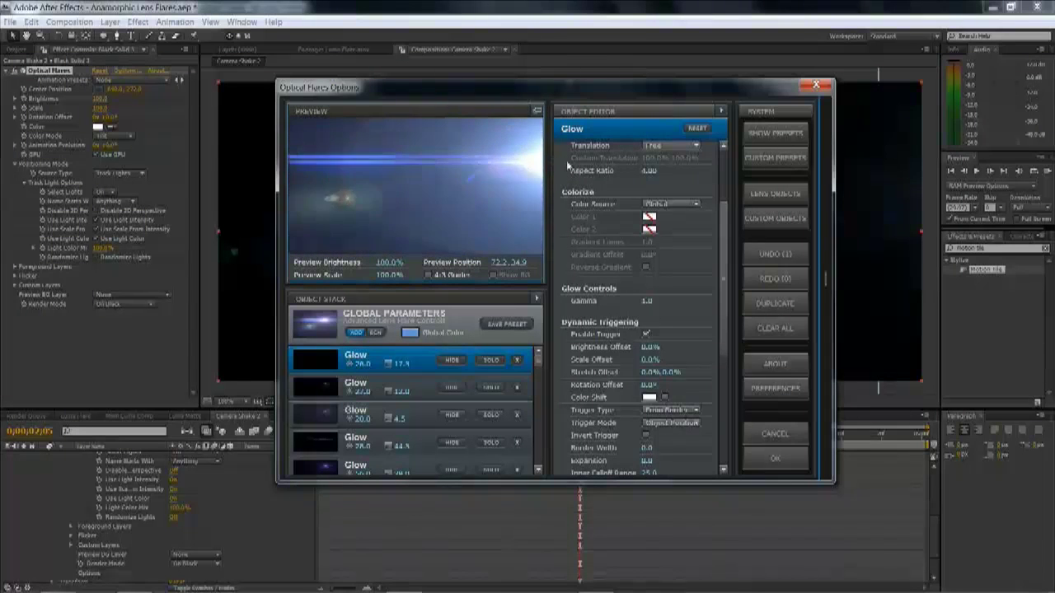
{"action": "left_click", "coordinate": [772, 457]}
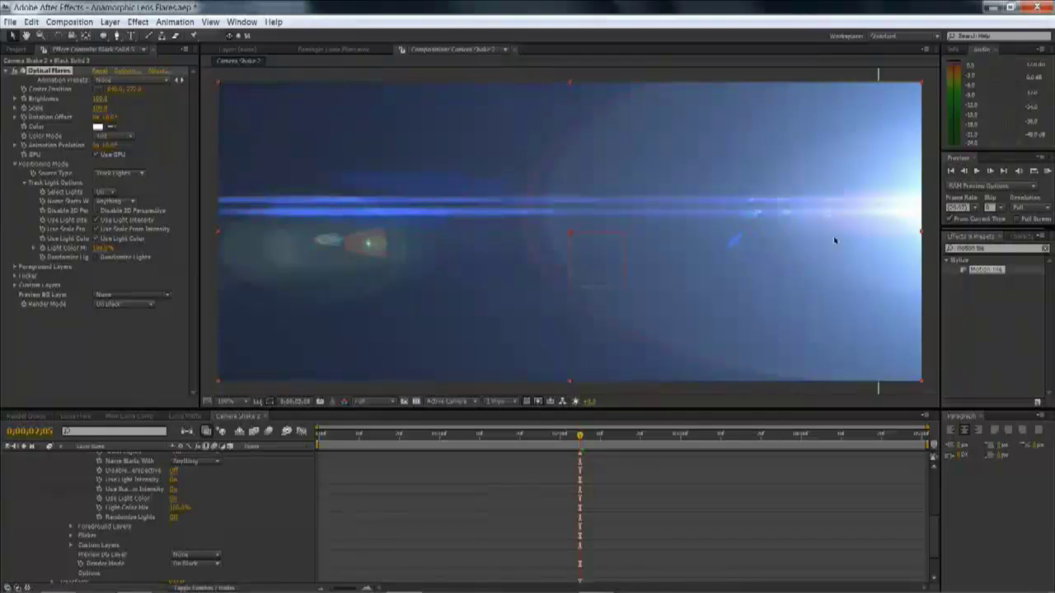
Move Light 1 slightly lower outside the frame to bring the flare's streak down to just below mid-frame.
{"action": "key", "text": "comma"}
{"action": "key", "text": "comma"}
{"action": "mouse_move", "coordinate": [785, 218]}
{"action": "left_mouse_down"}
{"action": "mouse_move", "coordinate": [778, 236]}
{"action": "mouse_move", "coordinate": [711, 236]}
{"action": "mouse_move", "coordinate": [589, 200]}
{"action": "mouse_move", "coordinate": [506, 200]}
{"action": "mouse_move", "coordinate": [436, 184]}
{"action": "mouse_move", "coordinate": [761, 200]}
{"action": "mouse_move", "coordinate": [796, 229]}
{"action": "mouse_move", "coordinate": [735, 223]}
{"action": "mouse_move", "coordinate": [770, 230]}
{"action": "mouse_move", "coordinate": [777, 219]}
{"action": "mouse_move", "coordinate": [775, 253]}
{"action": "mouse_move", "coordinate": [783, 242]}
{"action": "left_mouse_up"}
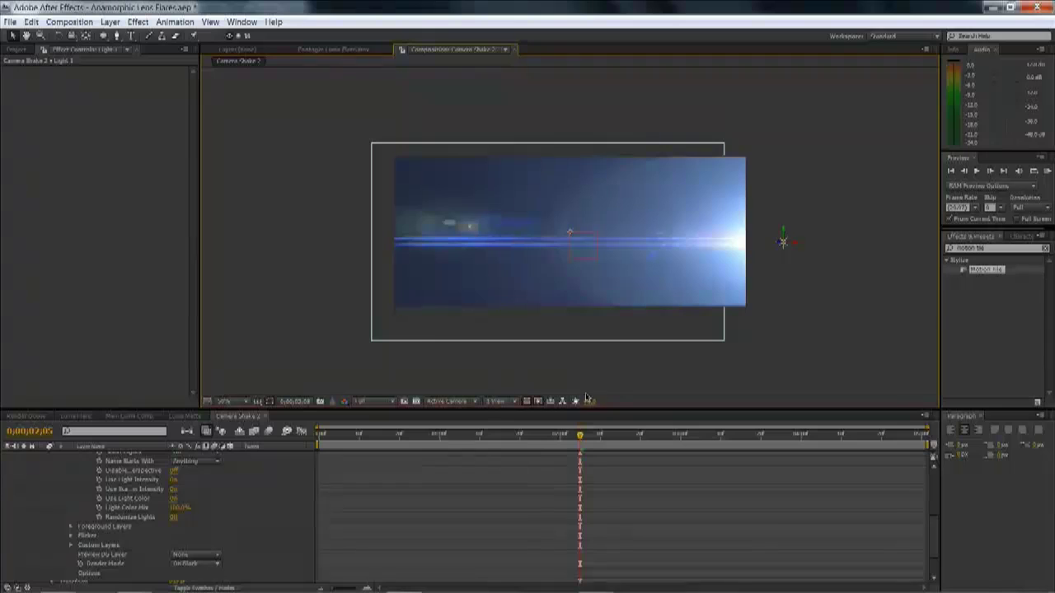
{"action": "scroll", "coordinate": [579, 261], "scroll_direction": "up", "scroll_amount": 2}
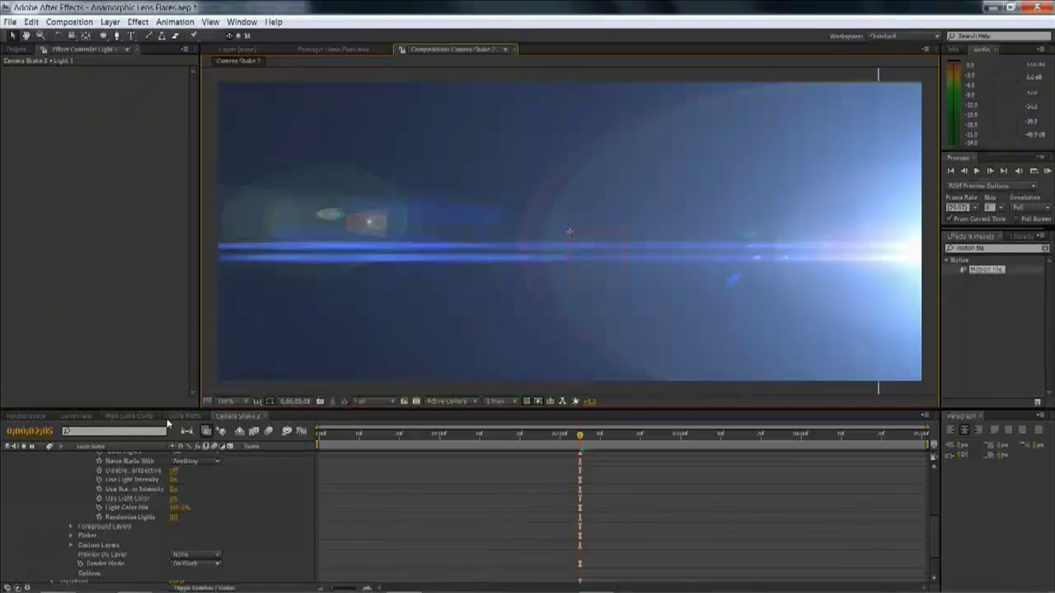
Set the black solid's blending mode to Screen, check the flare at 0;00;02;13 and save the project.
{"action": "scroll", "coordinate": [149, 494], "scroll_direction": "up", "scroll_amount": 5}
{"action": "left_click", "coordinate": [45, 458]}
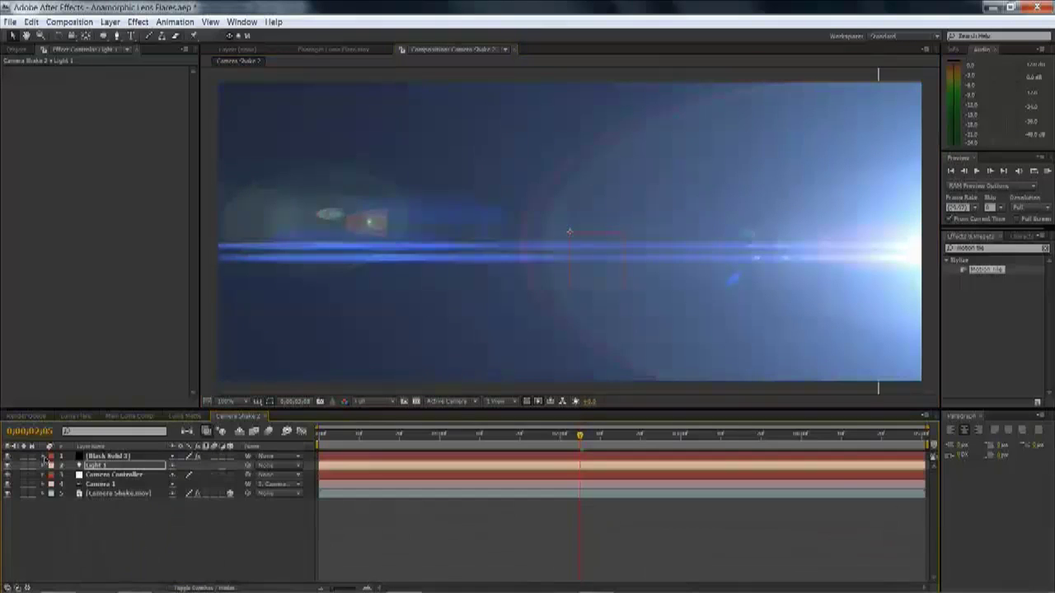
{"action": "left_click", "coordinate": [198, 588]}
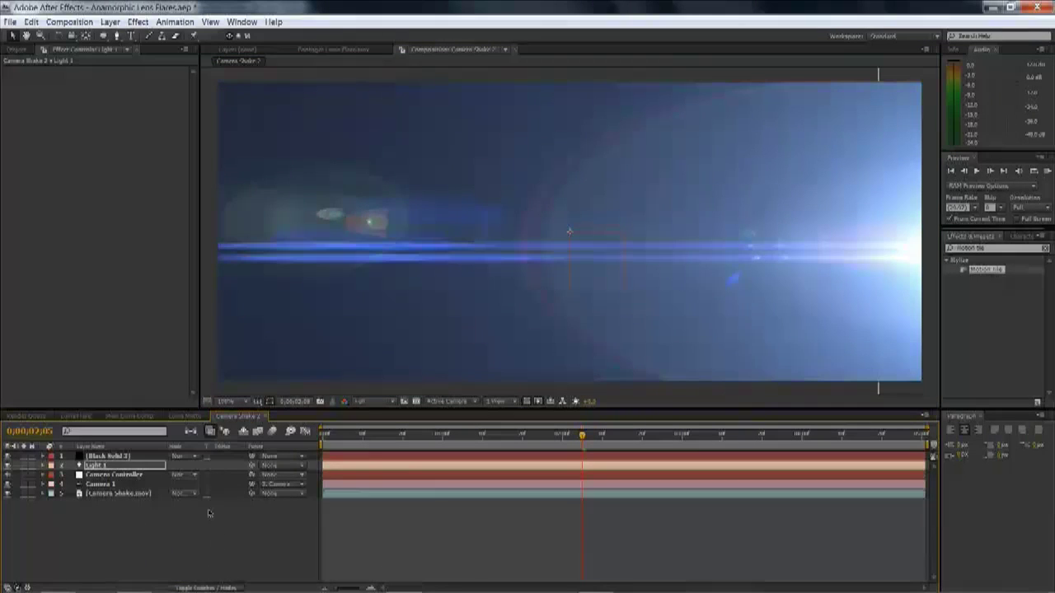
{"action": "left_click", "coordinate": [195, 456]}
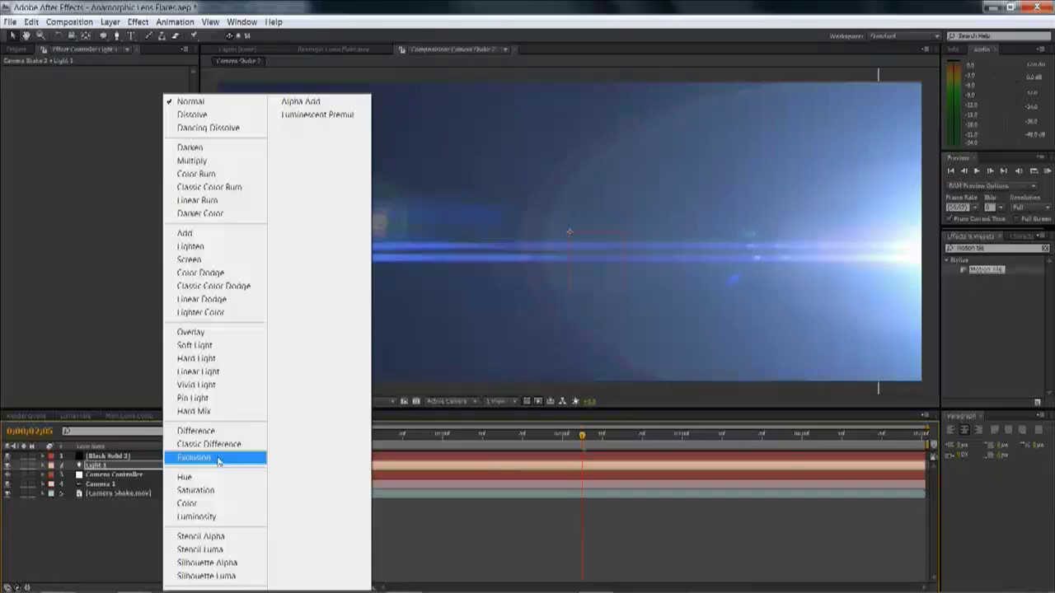
{"action": "left_click", "coordinate": [229, 261]}
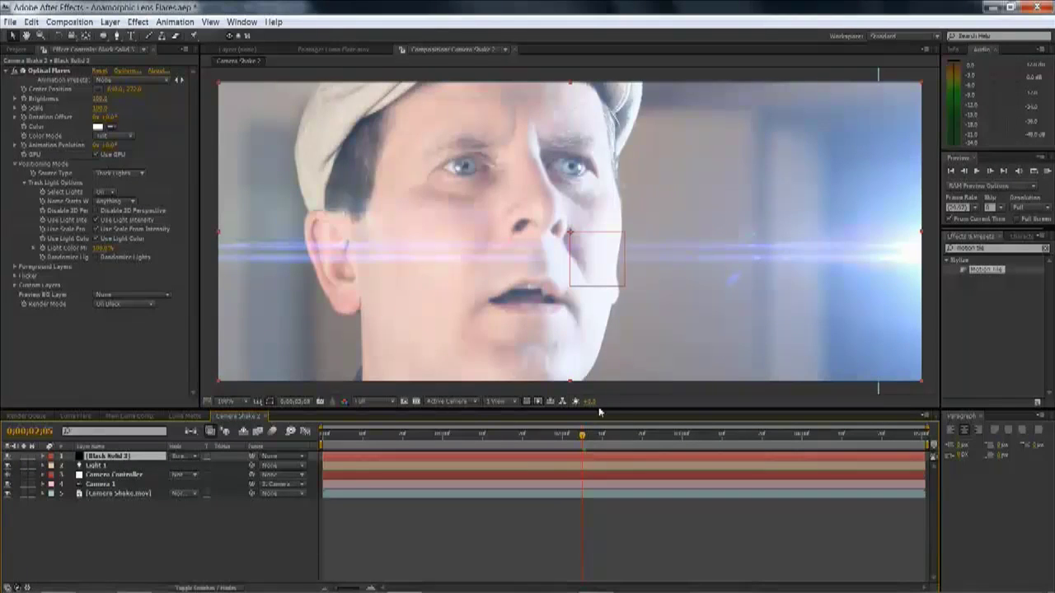
{"action": "left_click_drag", "start_coordinate": [583, 437], "coordinate": [614, 432]}
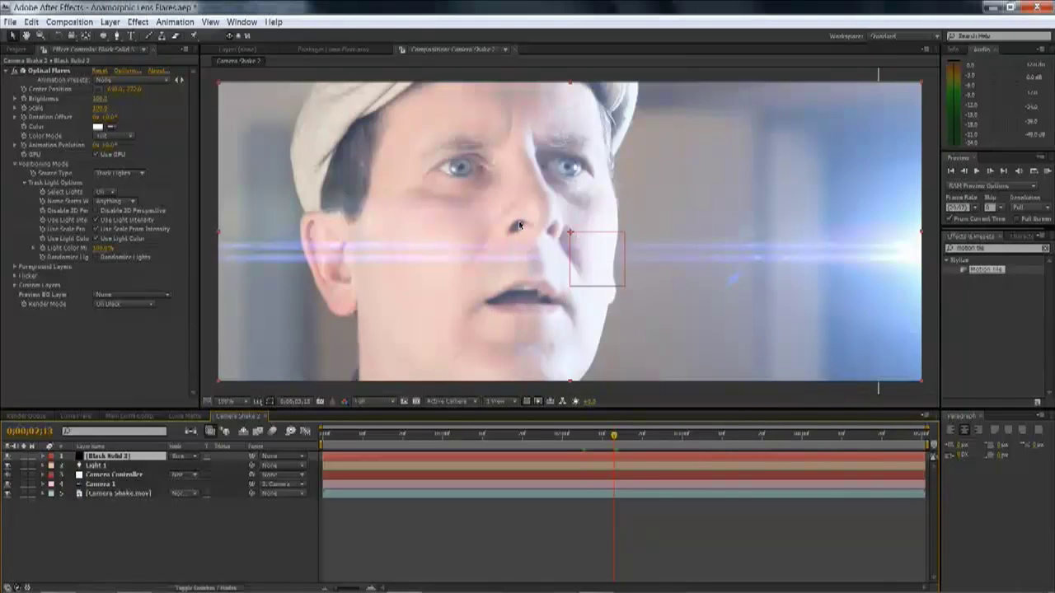
{"action": "key", "text": "ctrl+s"}
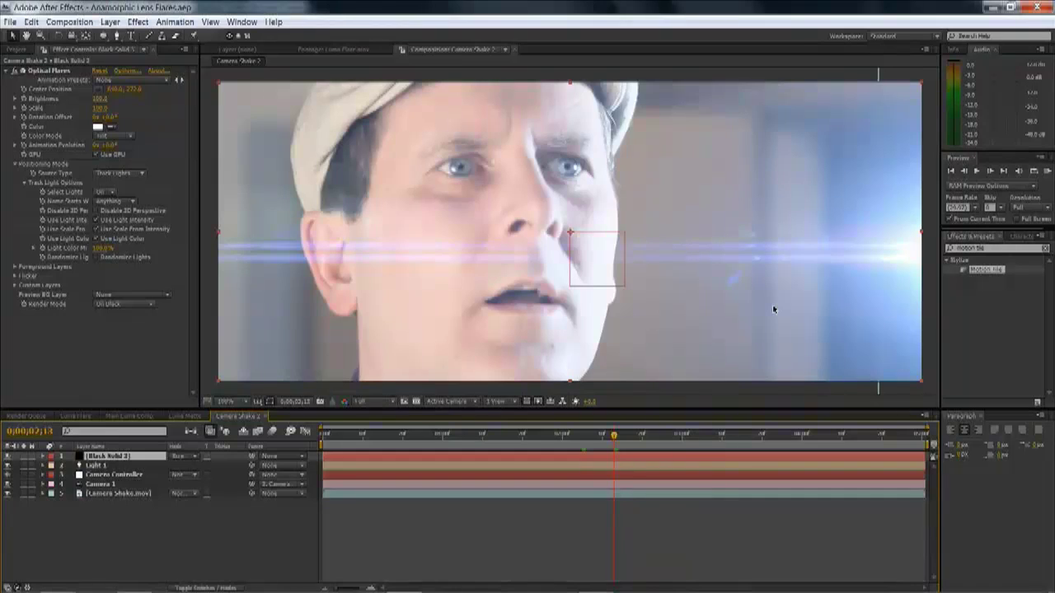
Find the AfterShake_Null animation preset, apply it to the Camera Controller layer, and scrub the shot to check the shake.
{"action": "left_click", "coordinate": [1000, 247]}
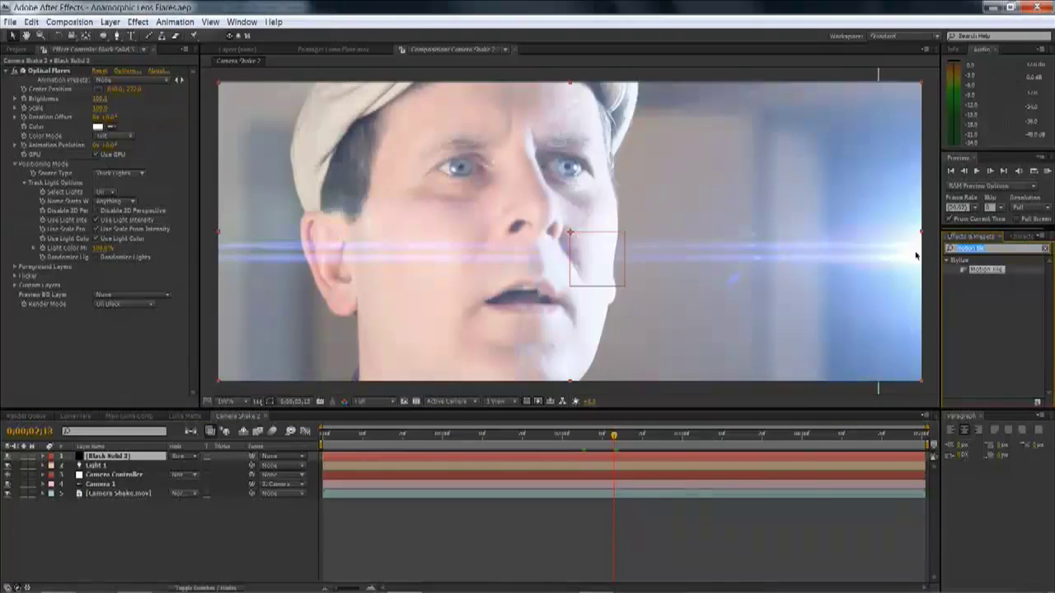
{"action": "type", "text": "aftershak"}
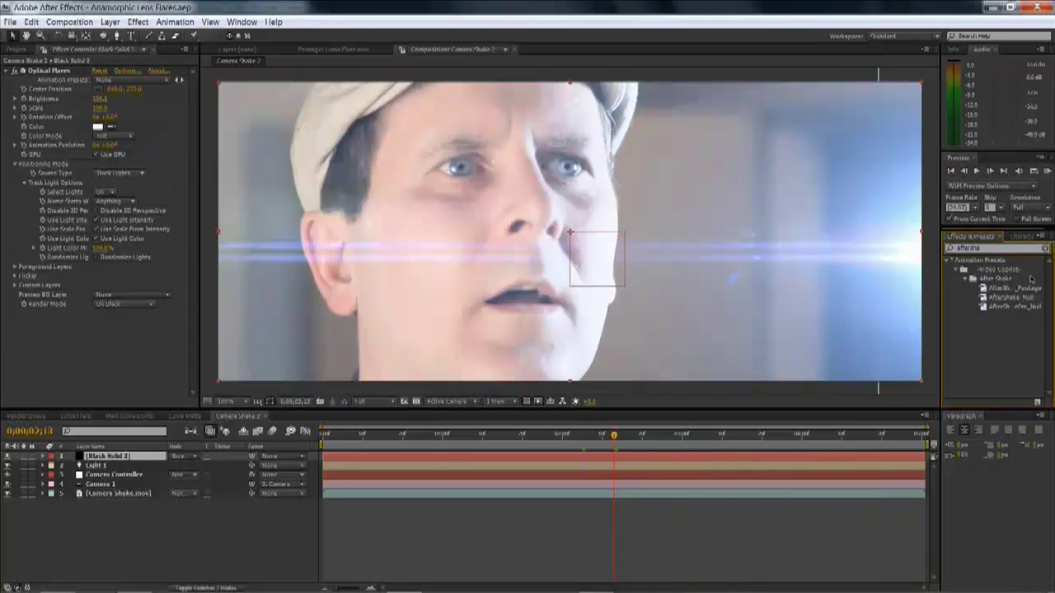
{"action": "left_click_drag", "start_coordinate": [1011, 299], "coordinate": [298, 504]}
{"action": "left_click", "coordinate": [124, 476]}
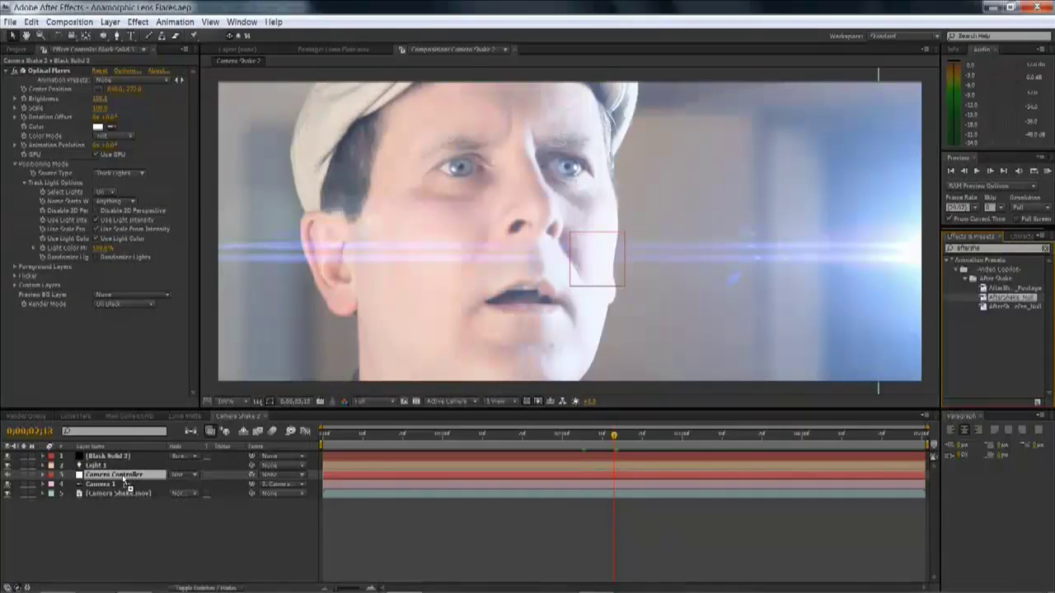
{"action": "left_click", "coordinate": [459, 434]}
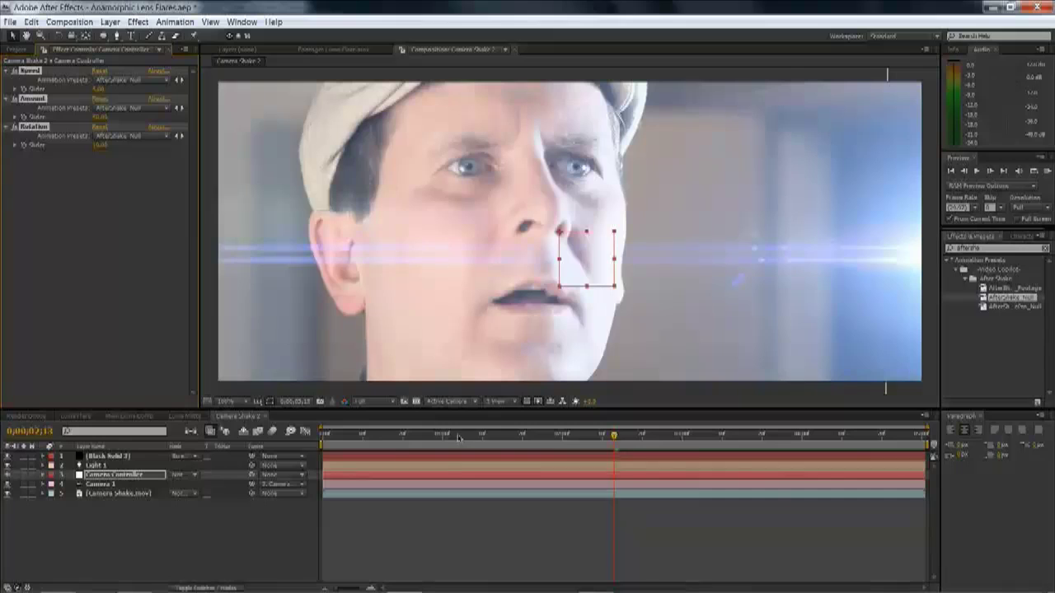
{"action": "mouse_move", "coordinate": [482, 440]}
{"action": "left_mouse_down"}
{"action": "mouse_move", "coordinate": [686, 440]}
{"action": "mouse_move", "coordinate": [490, 434]}
{"action": "left_mouse_up"}
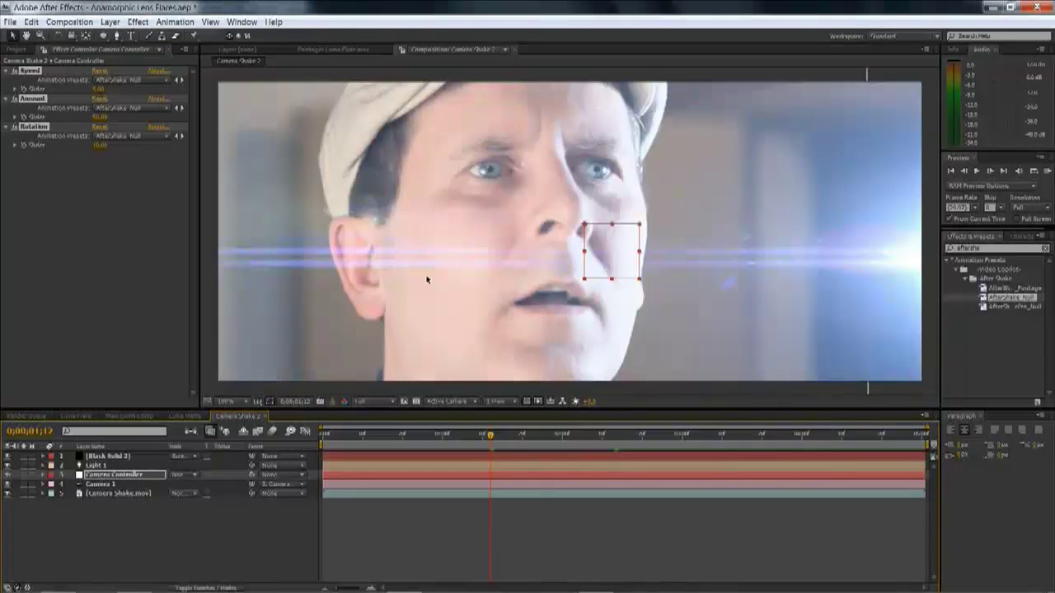
{"action": "left_click_drag", "start_coordinate": [495, 431], "coordinate": [618, 437]}
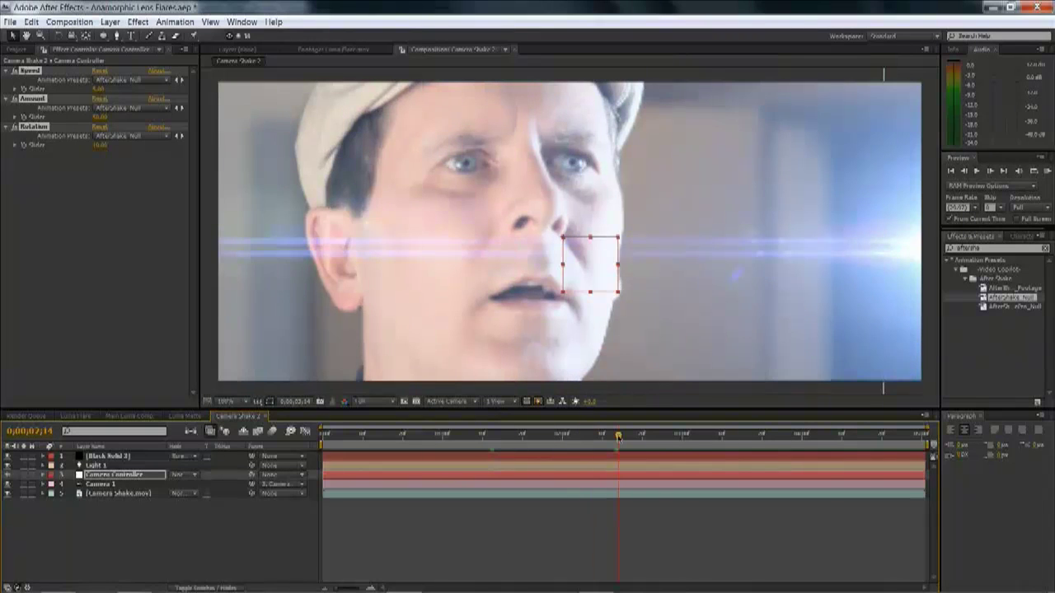
Set the Camera Controller's Rotation slider to 5 and its Amount slider to 100.
{"action": "left_click", "coordinate": [35, 128]}
{"action": "left_click", "coordinate": [99, 146]}
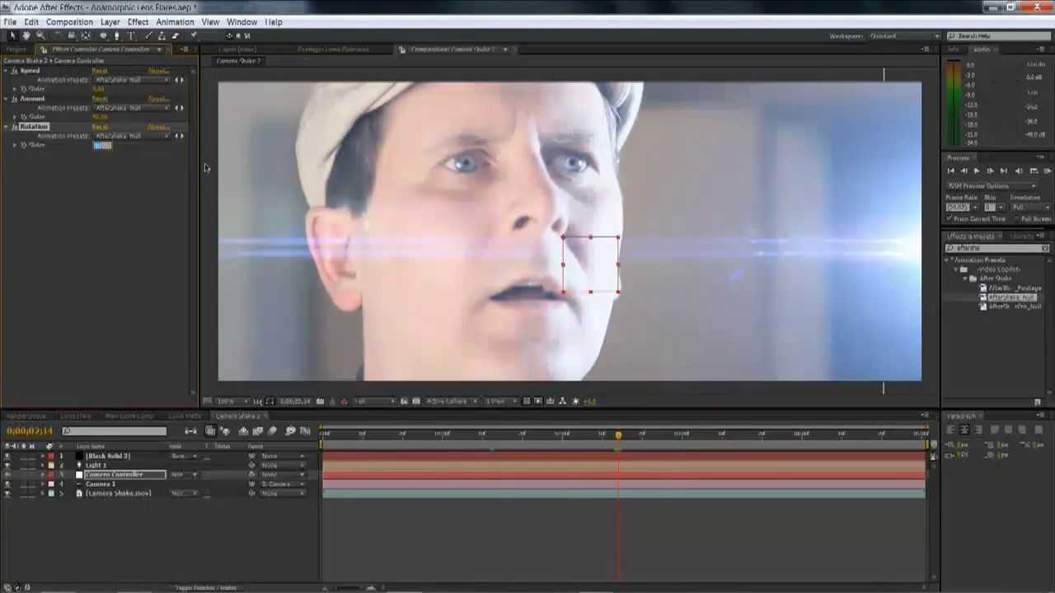
{"action": "type", "text": "5"}
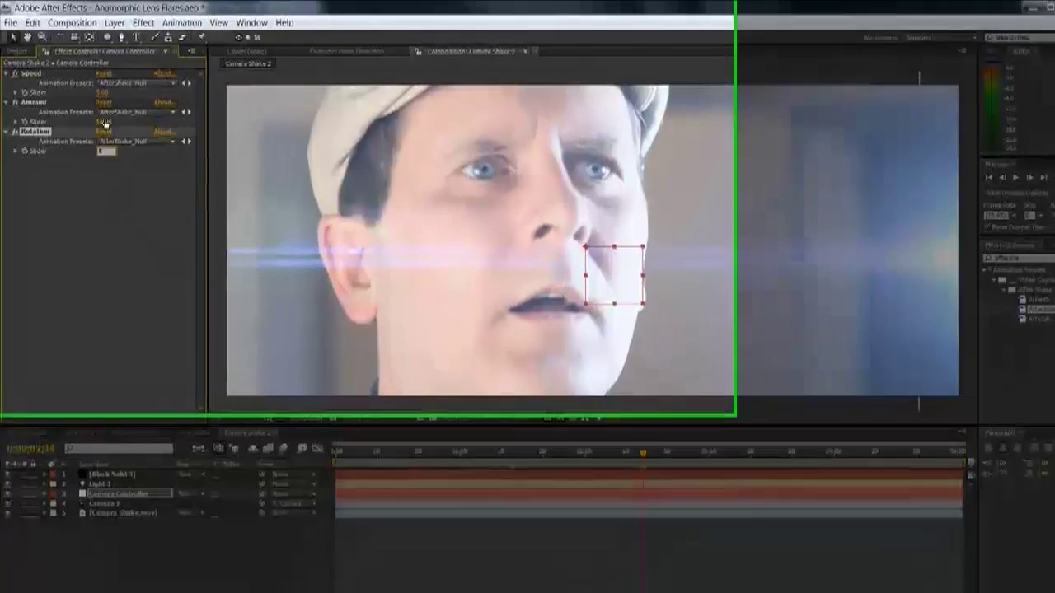
{"action": "left_click", "coordinate": [98, 117]}
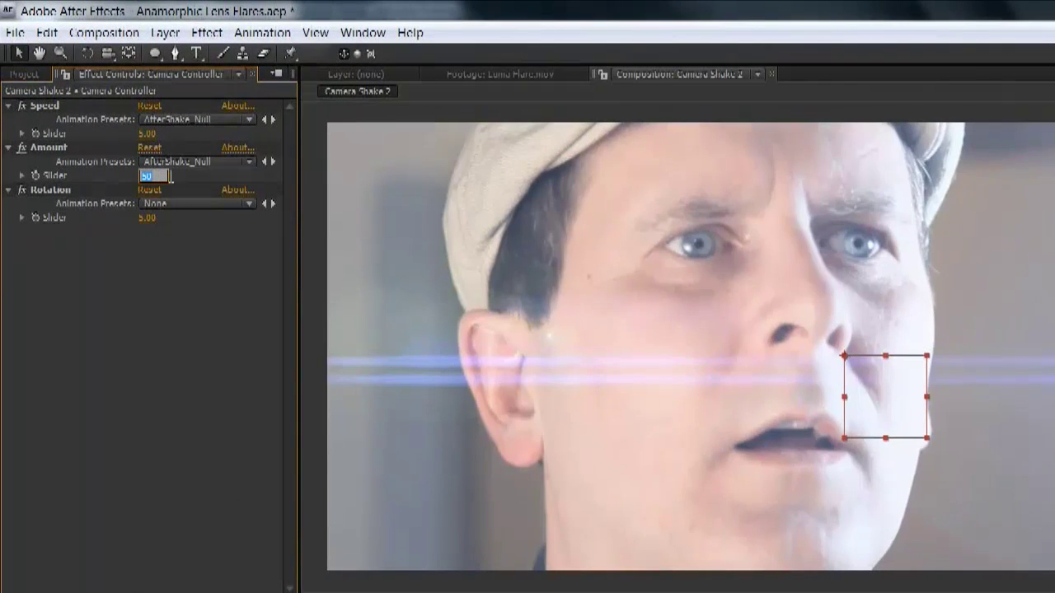
{"action": "type", "text": "100"}
{"action": "key", "text": "Return"}
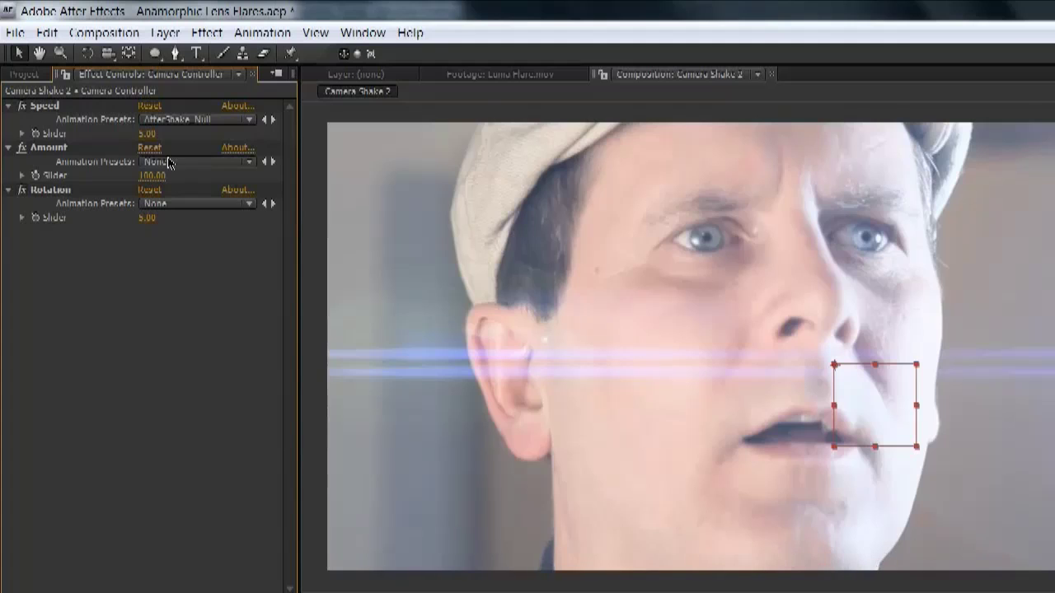
Set the Camera Controller's Speed slider to 0.5 and play the shot to check the slower shake.
{"action": "left_click", "coordinate": [148, 133]}
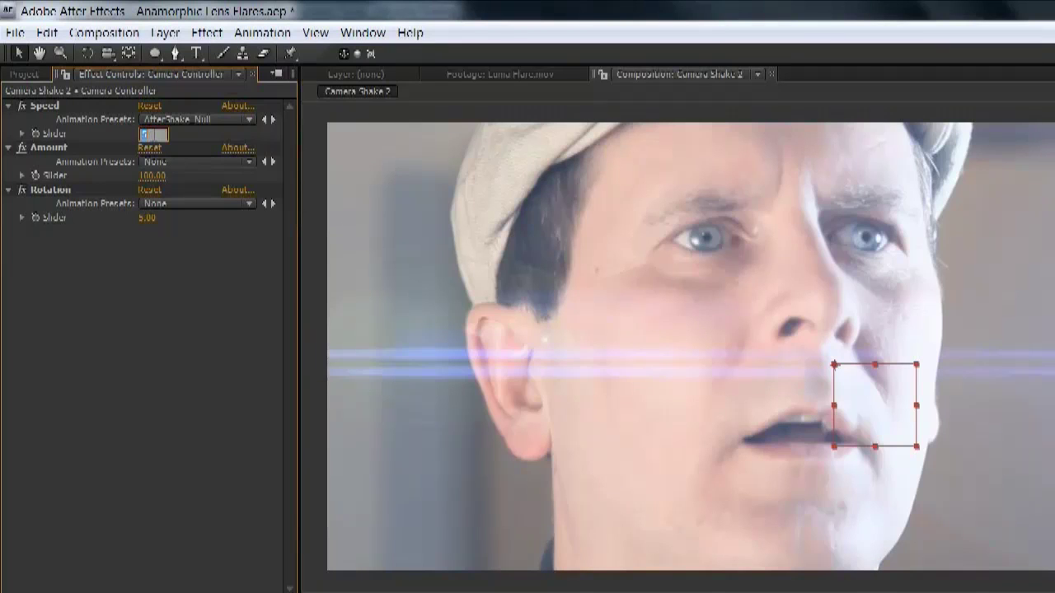
{"action": "type", "text": ".5"}
{"action": "key", "text": "Return"}
{"action": "key", "text": "space"}
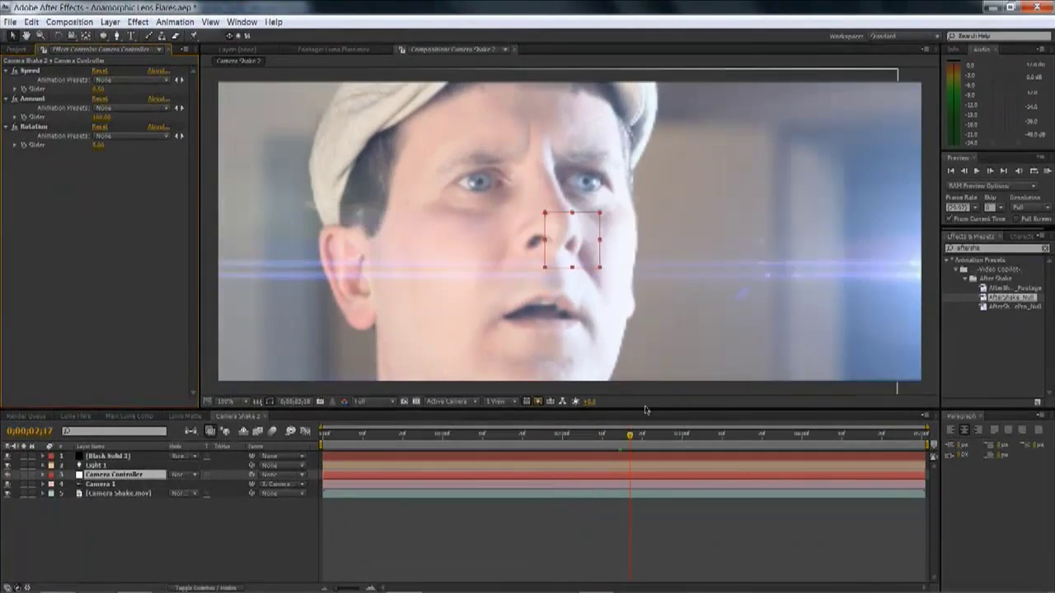
{"action": "key", "text": "space"}
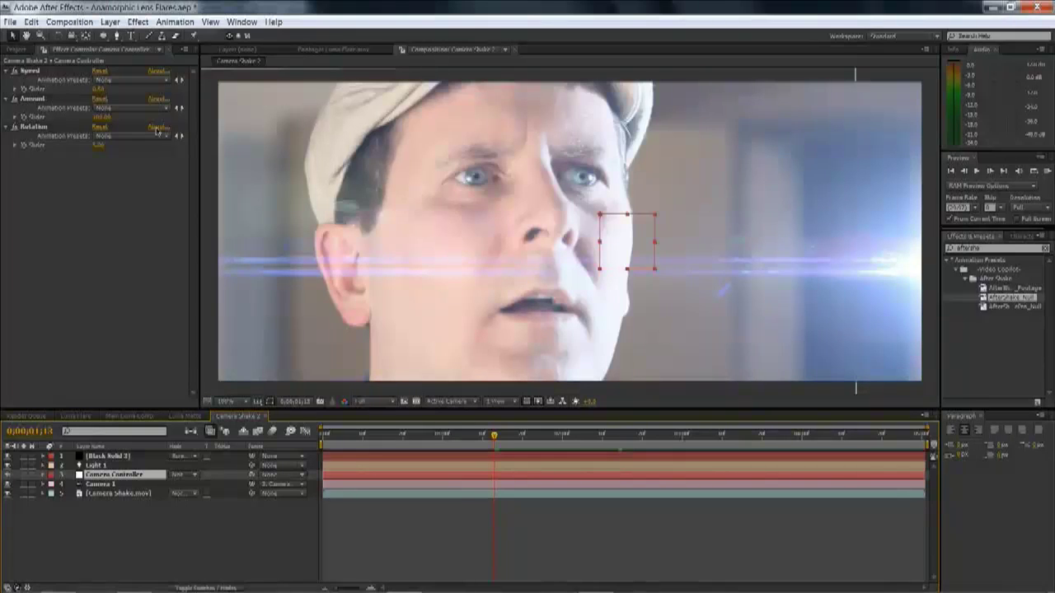
Add the expression wiggle(1,100) to the Camera Controller's Amount slider.
{"action": "left_click", "coordinate": [24, 118], "text": "alt"}
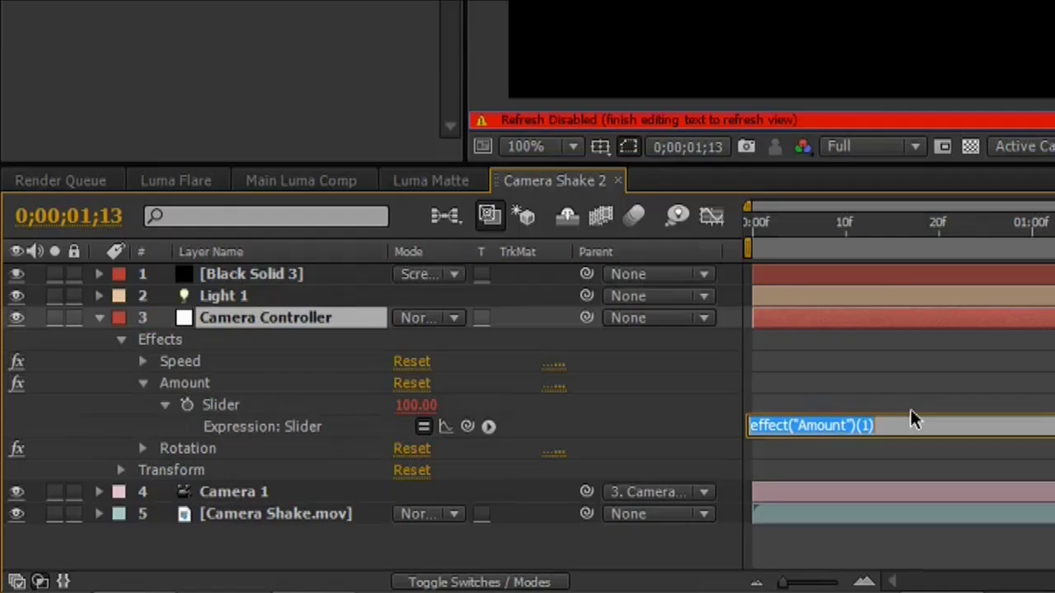
{"action": "type", "text": "wiggle"}
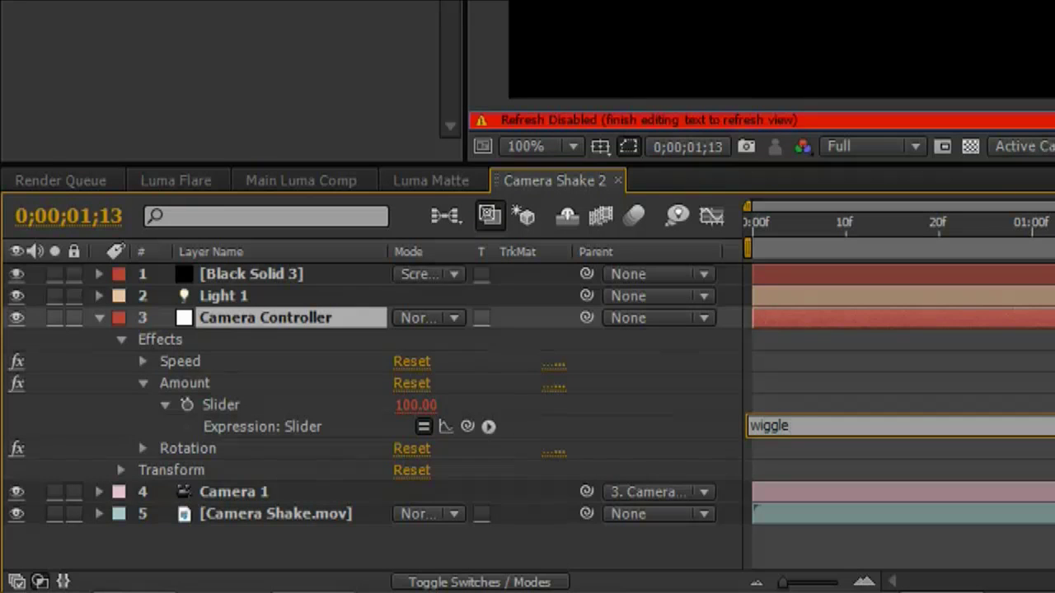
{"action": "type", "text": "(1,100)"}
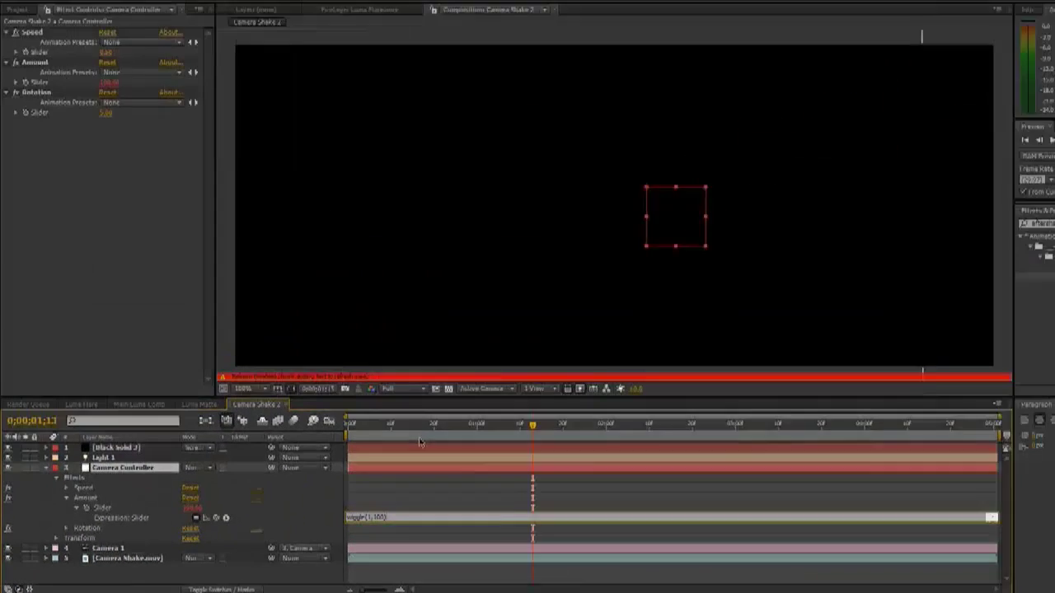
{"action": "left_click", "coordinate": [388, 440]}
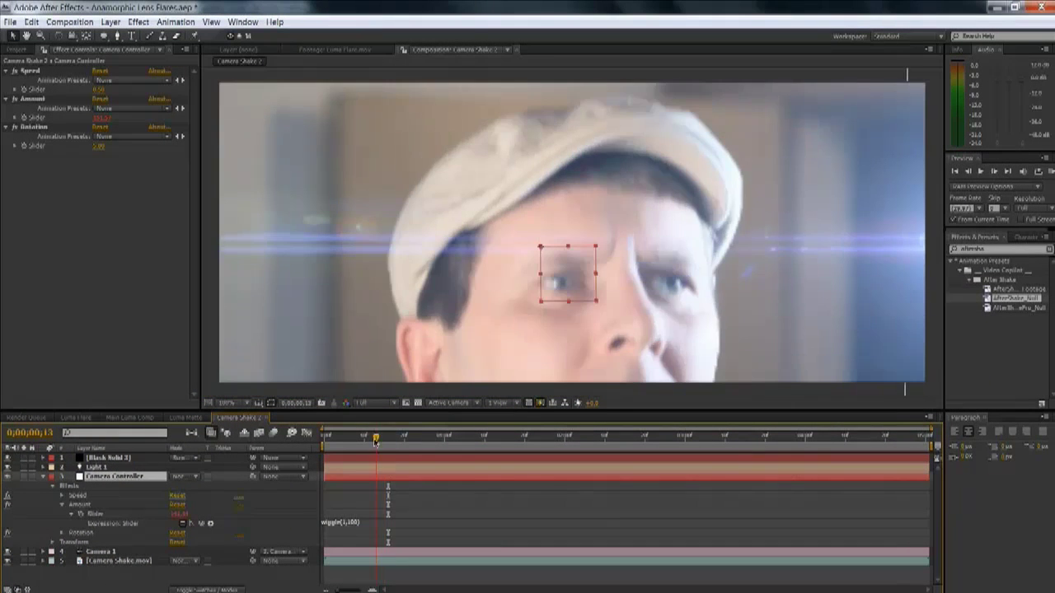
Scrub through the shot and preview it from the first frame to examine the wiggling shake amount.
{"action": "left_click_drag", "start_coordinate": [388, 439], "coordinate": [589, 437]}
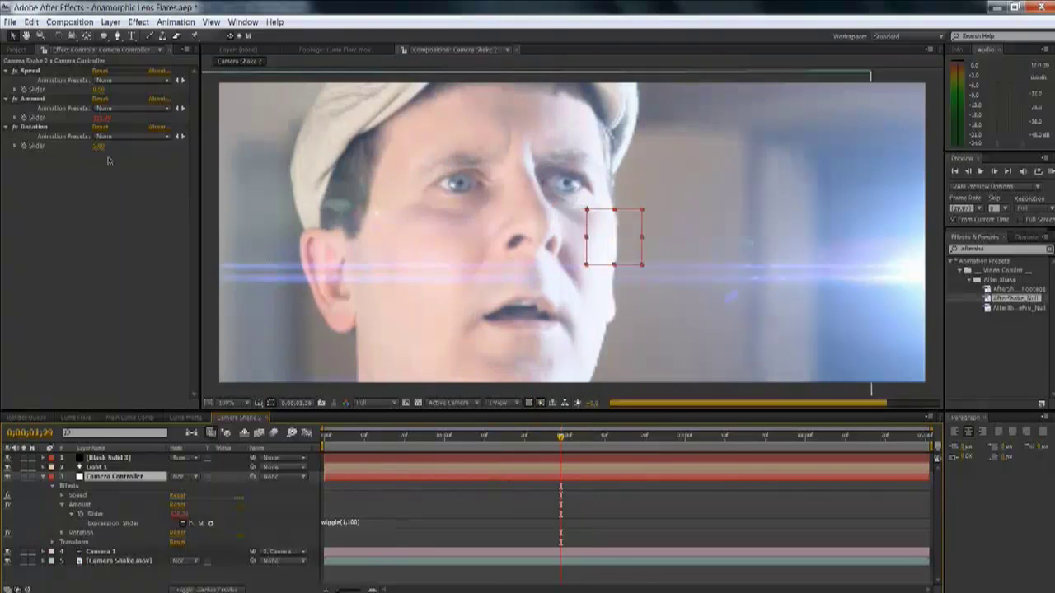
{"action": "left_click_drag", "start_coordinate": [561, 438], "coordinate": [344, 453]}
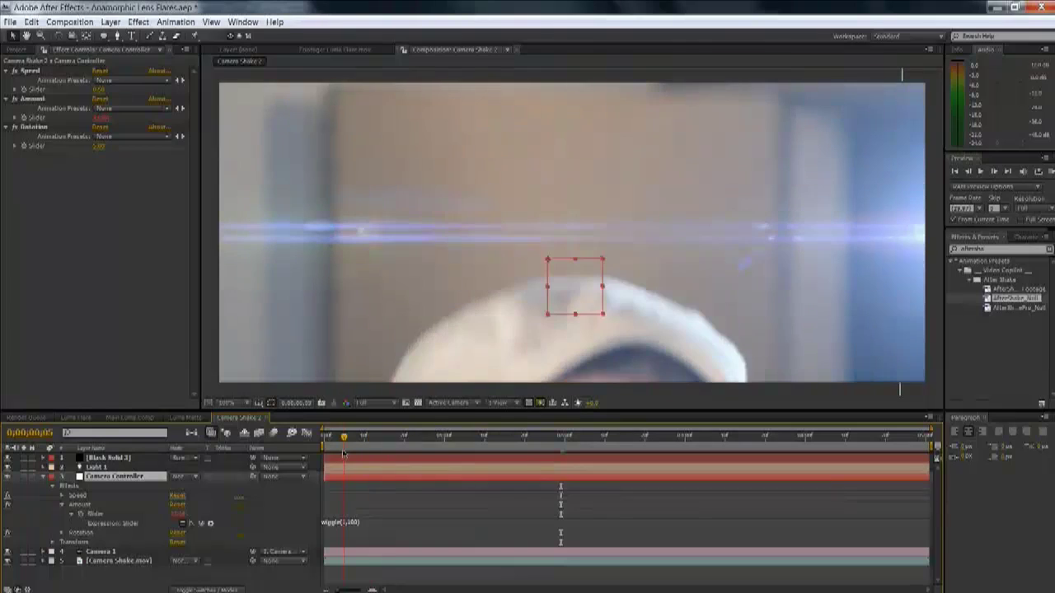
{"action": "left_click", "coordinate": [337, 445]}
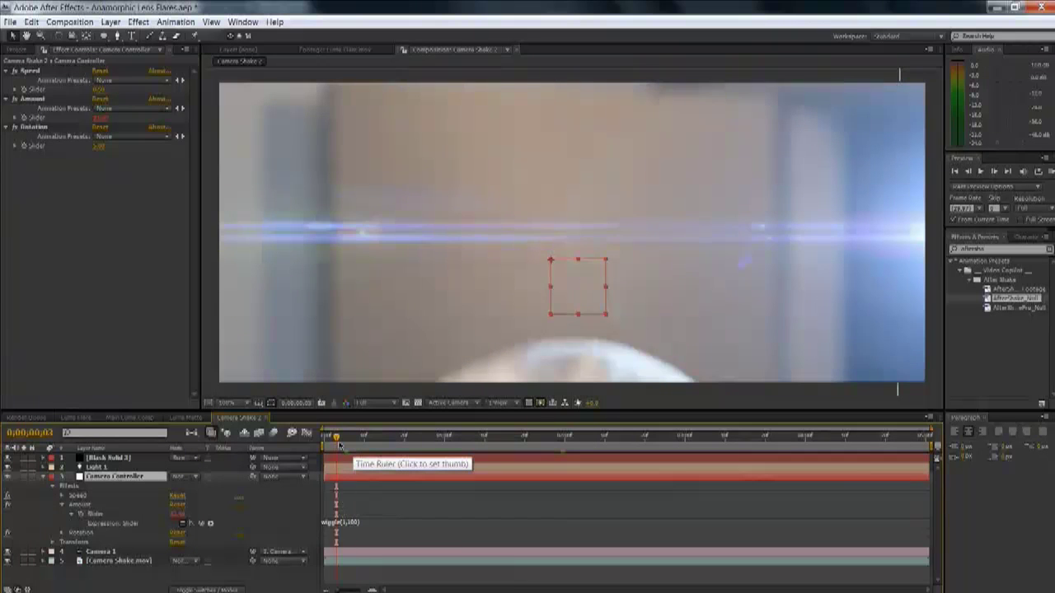
{"action": "mouse_move", "coordinate": [339, 446]}
{"action": "left_mouse_down"}
{"action": "mouse_move", "coordinate": [560, 445]}
{"action": "mouse_move", "coordinate": [750, 460]}
{"action": "mouse_move", "coordinate": [577, 440]}
{"action": "mouse_move", "coordinate": [324, 437]}
{"action": "left_mouse_up"}
{"action": "left_click", "coordinate": [1052, 172]}
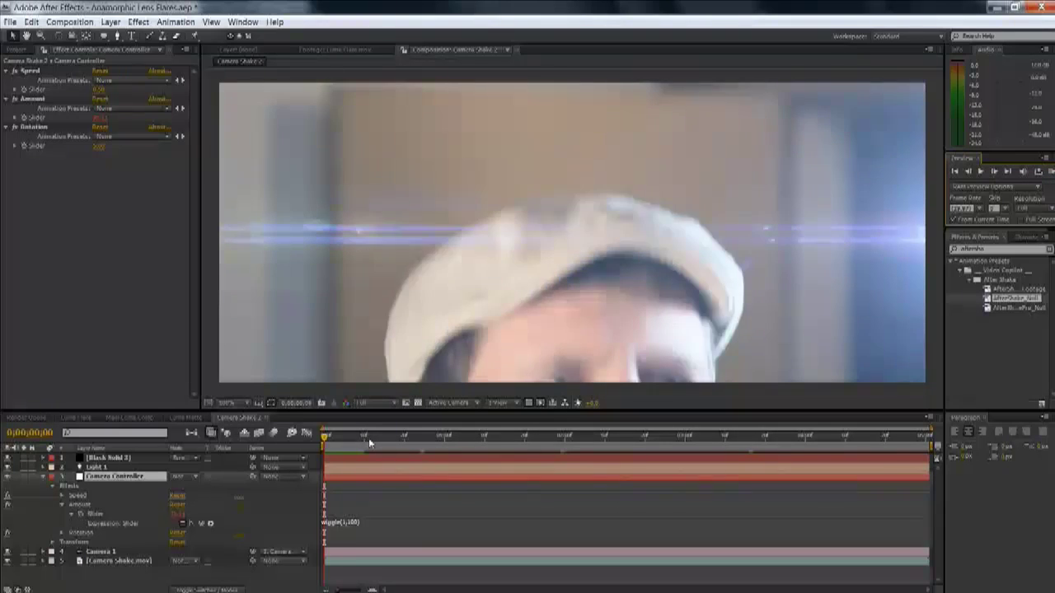
{"action": "key", "text": "space"}
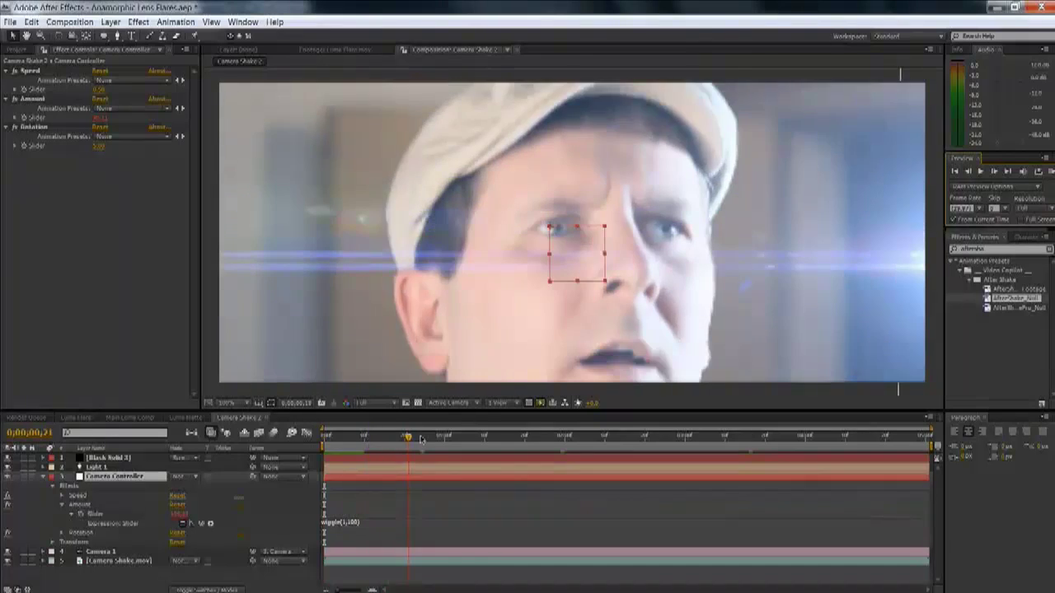
Select Light 1 outside the frame and move it slightly closer to the frame's edge at 0;00;04;00.
{"action": "mouse_move", "coordinate": [602, 443]}
{"action": "left_mouse_down"}
{"action": "mouse_move", "coordinate": [462, 443]}
{"action": "mouse_move", "coordinate": [777, 434]}
{"action": "mouse_move", "coordinate": [484, 444]}
{"action": "mouse_move", "coordinate": [592, 437]}
{"action": "left_mouse_up"}
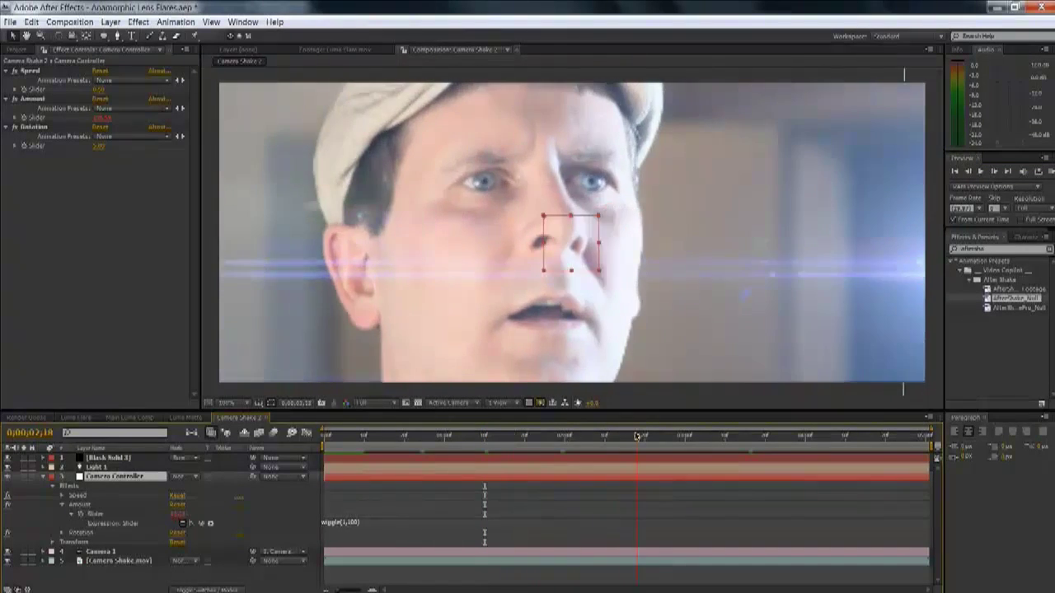
{"action": "key", "text": "comma"}
{"action": "key", "text": "comma"}
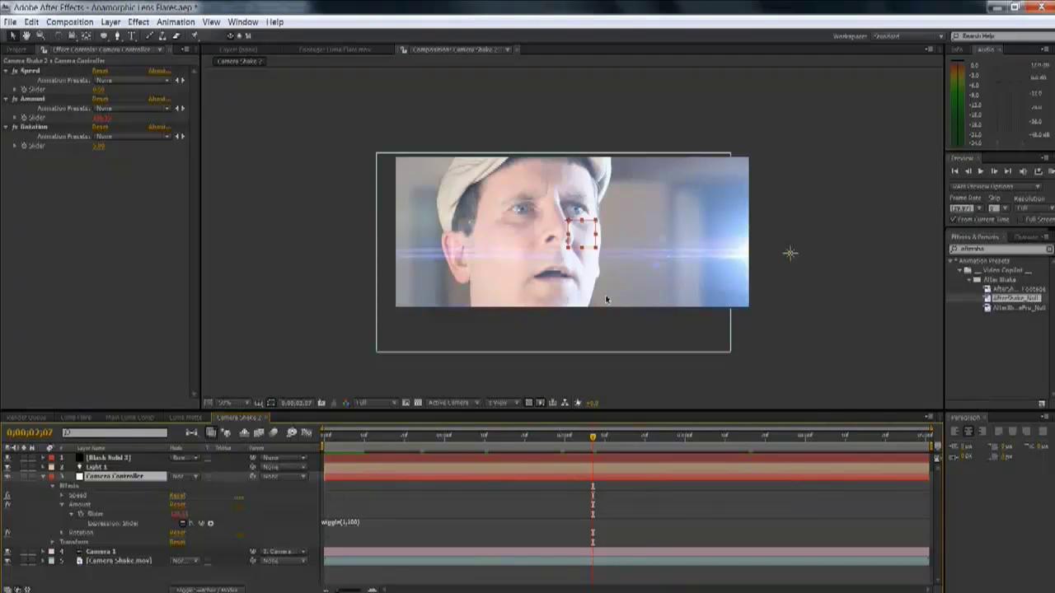
{"action": "left_click", "coordinate": [791, 250]}
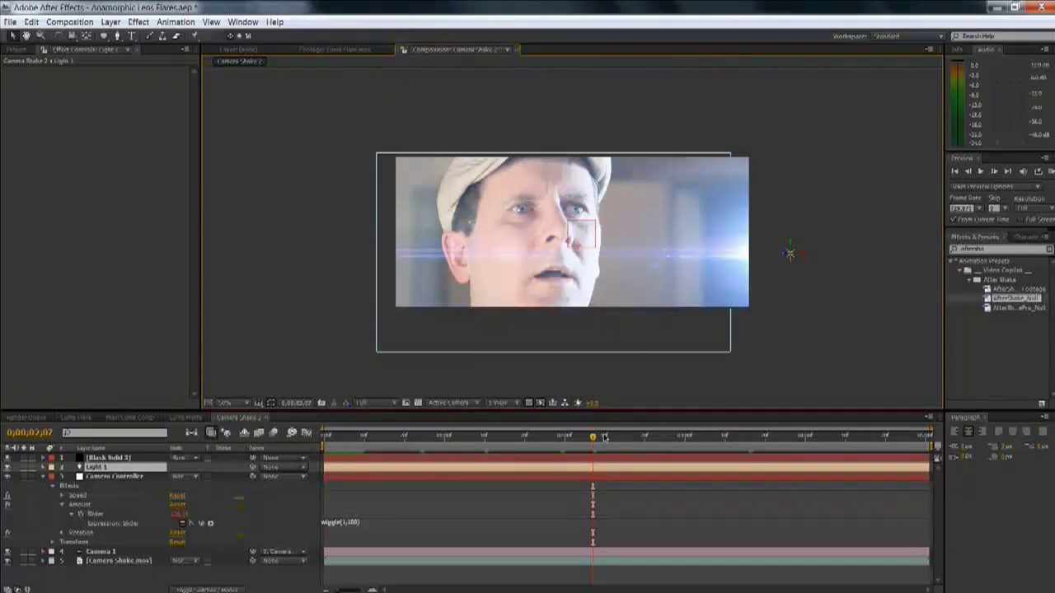
{"action": "left_click_drag", "start_coordinate": [592, 437], "coordinate": [805, 438]}
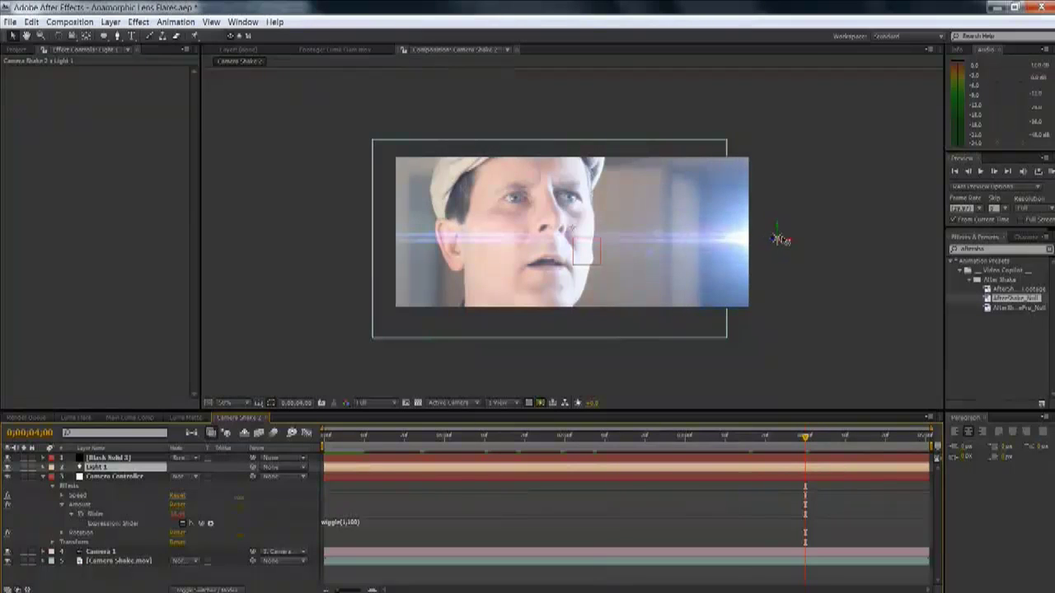
{"action": "left_click_drag", "start_coordinate": [787, 240], "coordinate": [770, 240]}
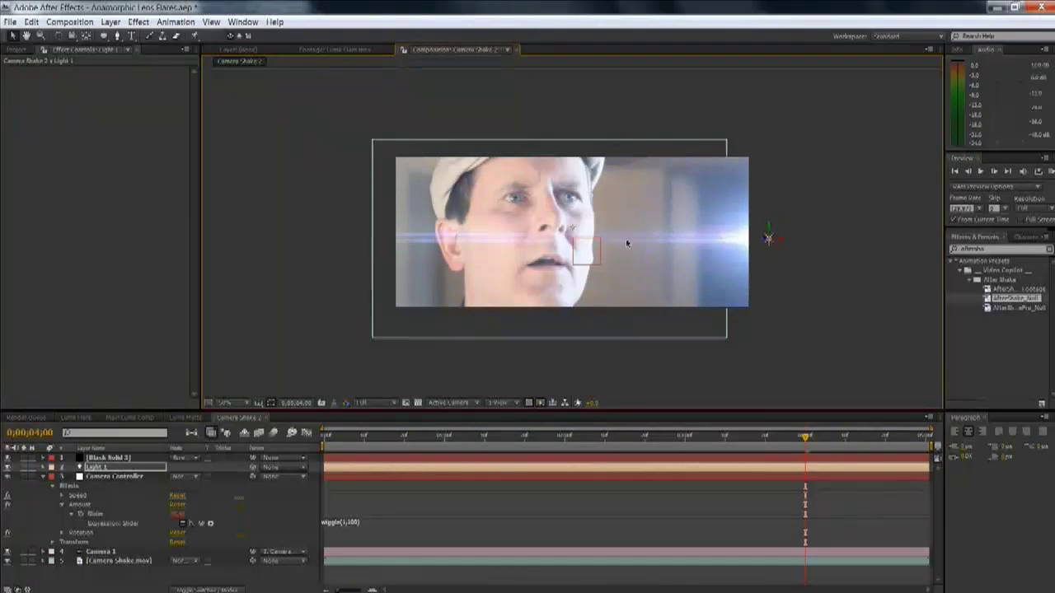
Reduce the Scale of the black solid's Optical Flares effect and raise its Brightness for a stronger glow at the frame's edge.
{"action": "left_click", "coordinate": [111, 458]}
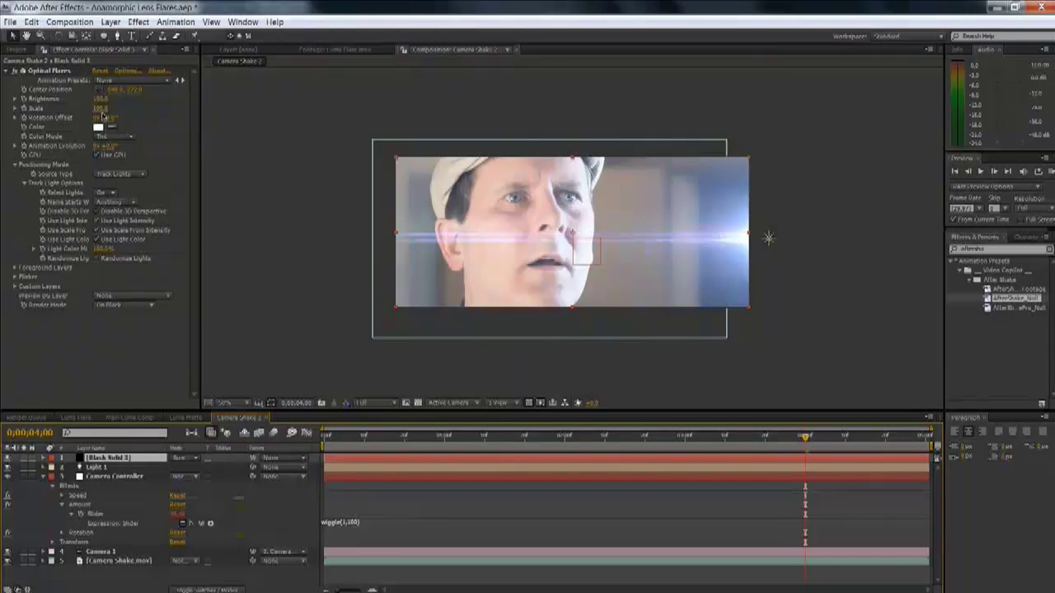
{"action": "mouse_move", "coordinate": [100, 99]}
{"action": "left_mouse_down"}
{"action": "mouse_move", "coordinate": [110, 100]}
{"action": "mouse_move", "coordinate": [83, 109]}
{"action": "left_mouse_up"}
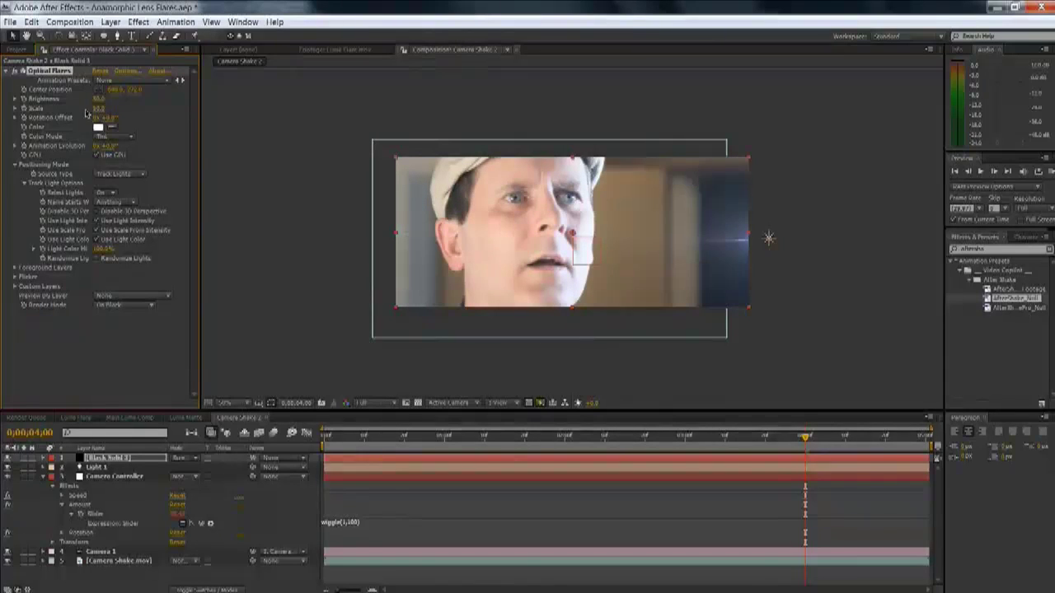
{"action": "left_click", "coordinate": [100, 99]}
{"action": "type", "text": "130"}
{"action": "key", "text": "Return"}
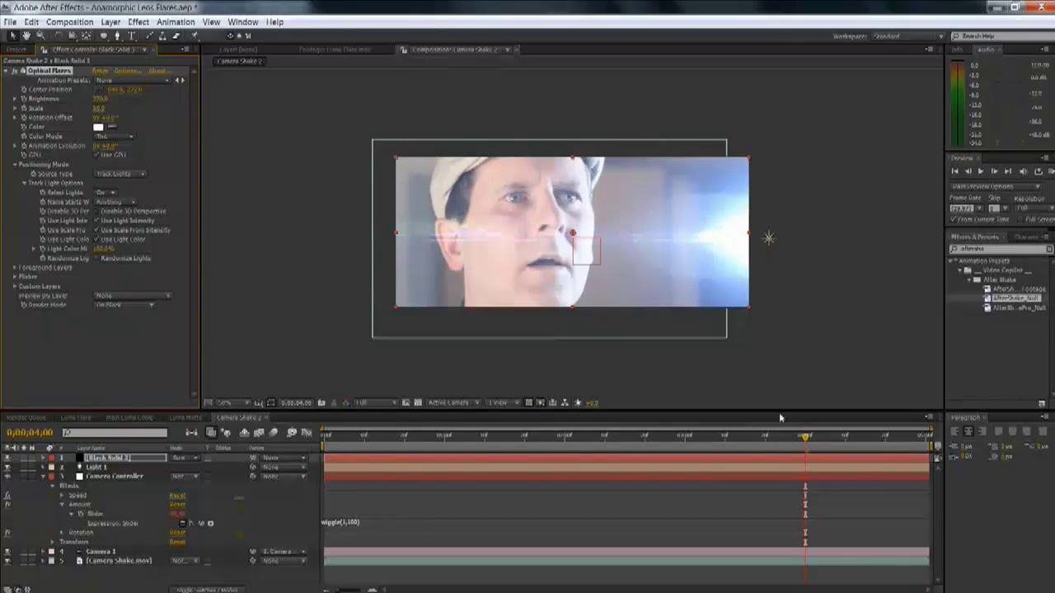
Scrub and play the shot to examine the brighter flare together with the camera shake.
{"action": "left_click_drag", "start_coordinate": [791, 437], "coordinate": [620, 452]}
{"action": "key", "text": "space"}
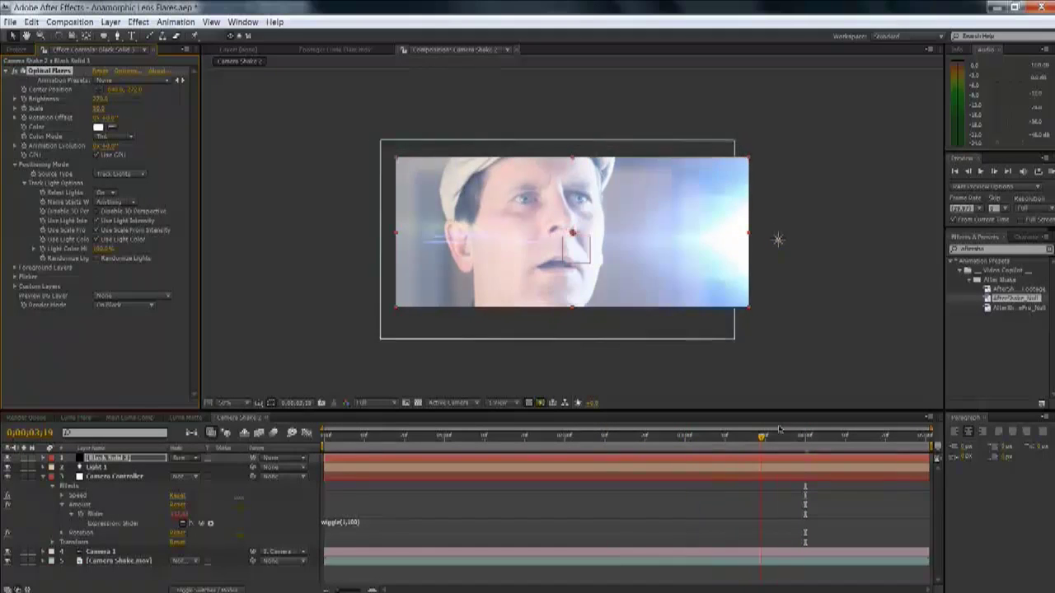
{"action": "left_click_drag", "start_coordinate": [858, 387], "coordinate": [309, 421]}
{"action": "left_click_drag", "start_coordinate": [485, 437], "coordinate": [573, 436]}
{"action": "key", "text": "period"}
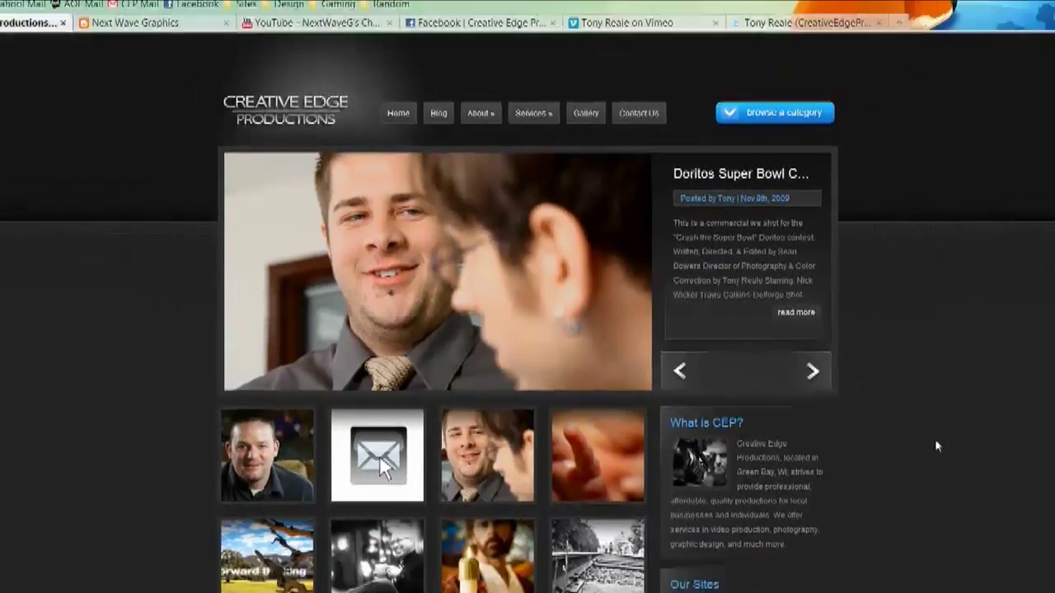
Switch to Firefox and look through the Creative Edge Productions site, Next Wave Graphics blog, and the YouTube, Facebook and Twitter pages.
{"action": "scroll", "coordinate": [923, 444], "scroll_direction": "down", "scroll_amount": 5}
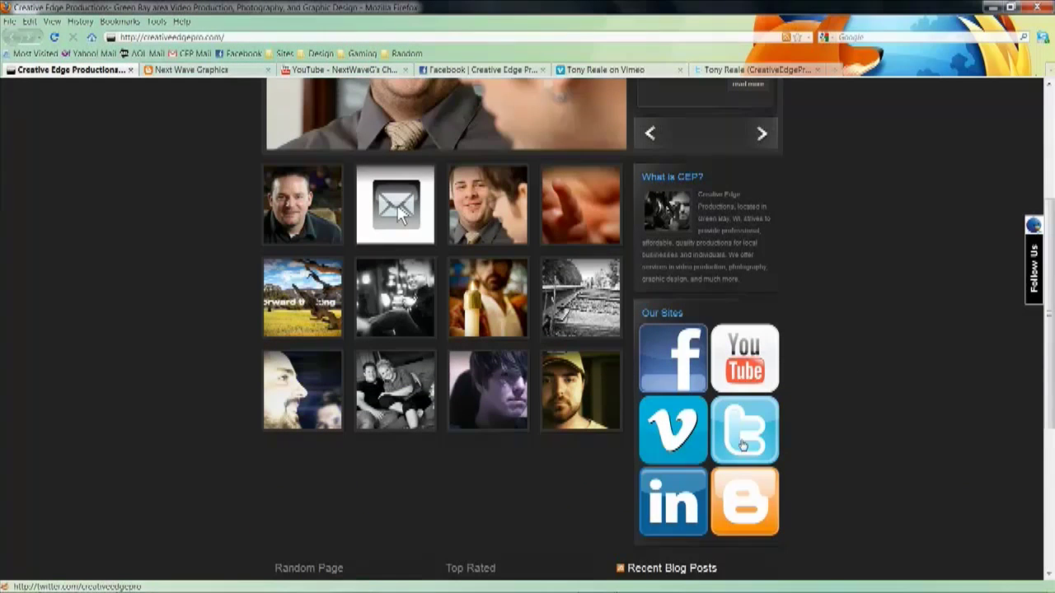
{"action": "left_click", "coordinate": [236, 69]}
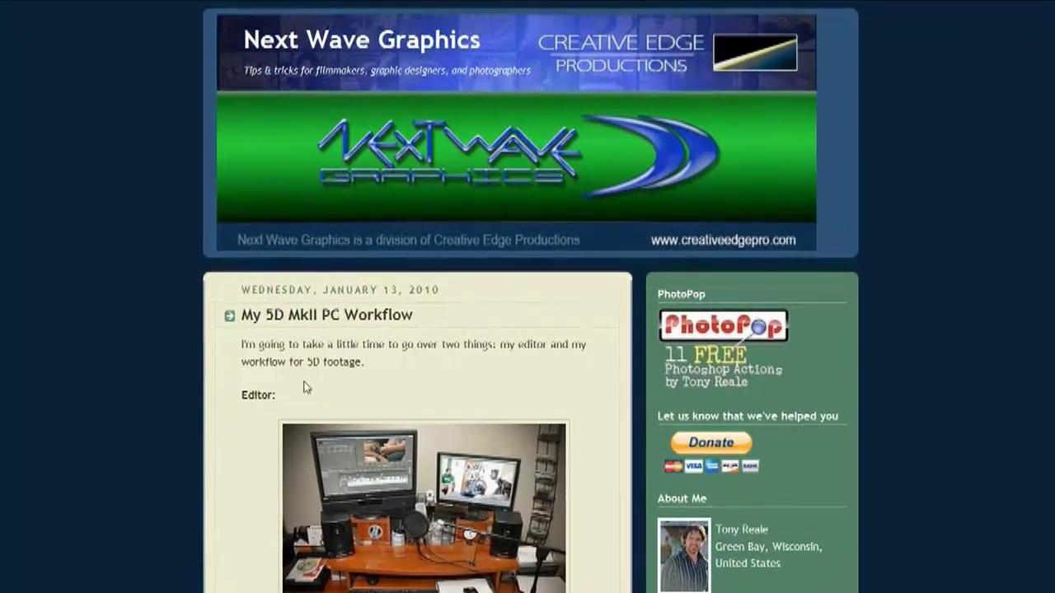
{"action": "left_click", "coordinate": [333, 19]}
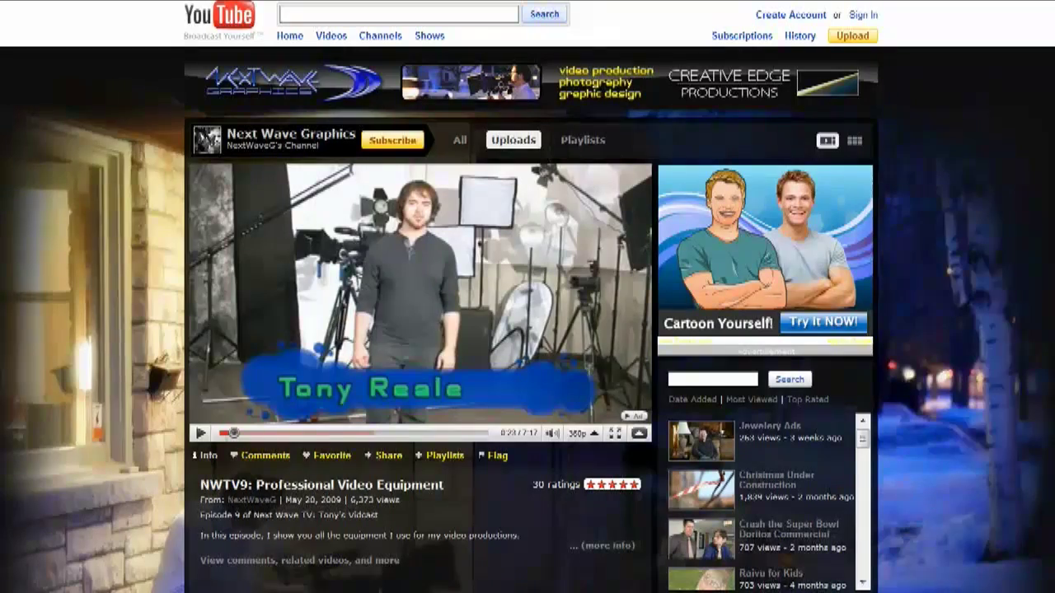
{"action": "key", "text": "ctrl+Tab"}
{"action": "key", "text": "ctrl+Tab"}
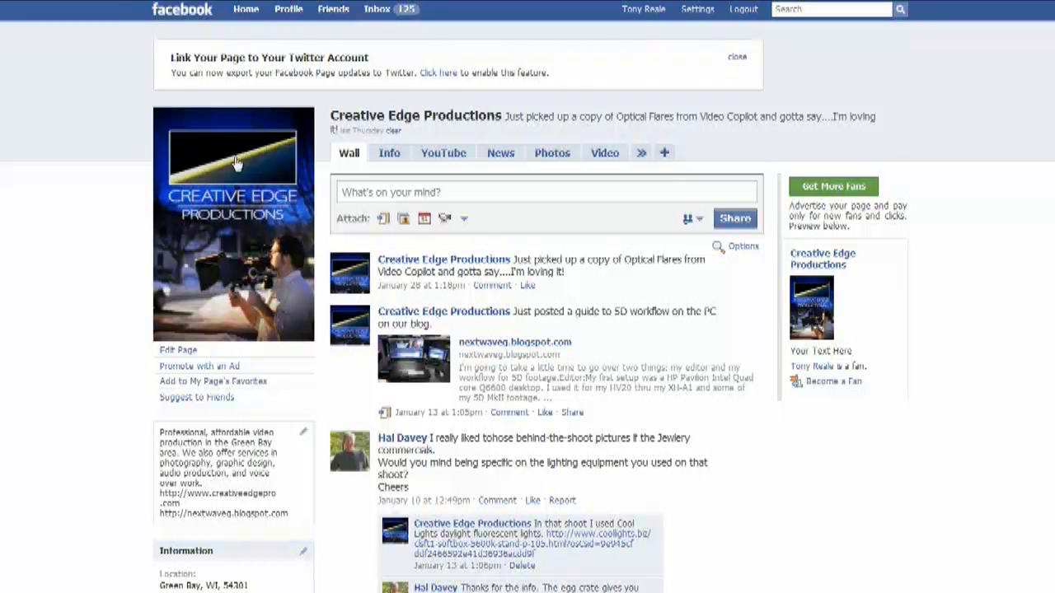
{"action": "scroll", "coordinate": [501, 330], "scroll_direction": "down", "scroll_amount": 3}
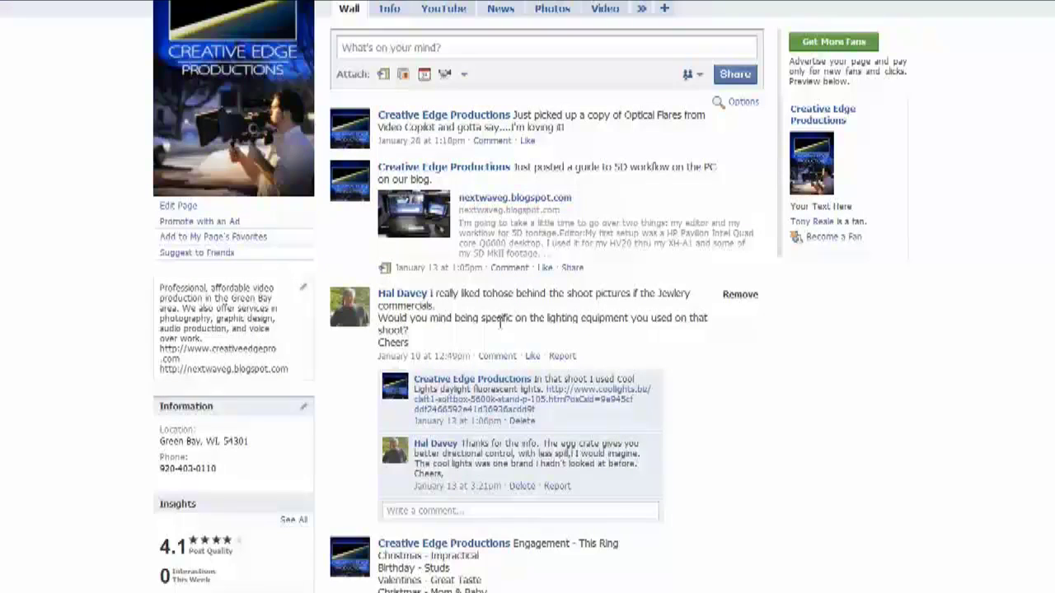
{"action": "key", "text": "ctrl+Tab"}
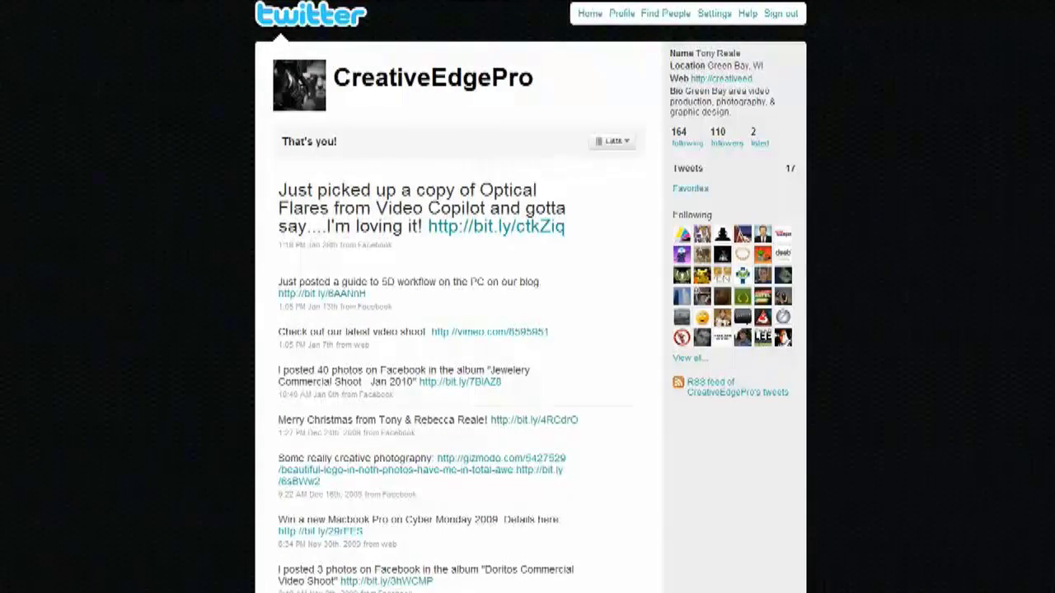
{"action": "key", "text": "ctrl+Tab"}
{"action": "scroll", "coordinate": [115, 149], "scroll_direction": "up", "scroll_amount": 4}
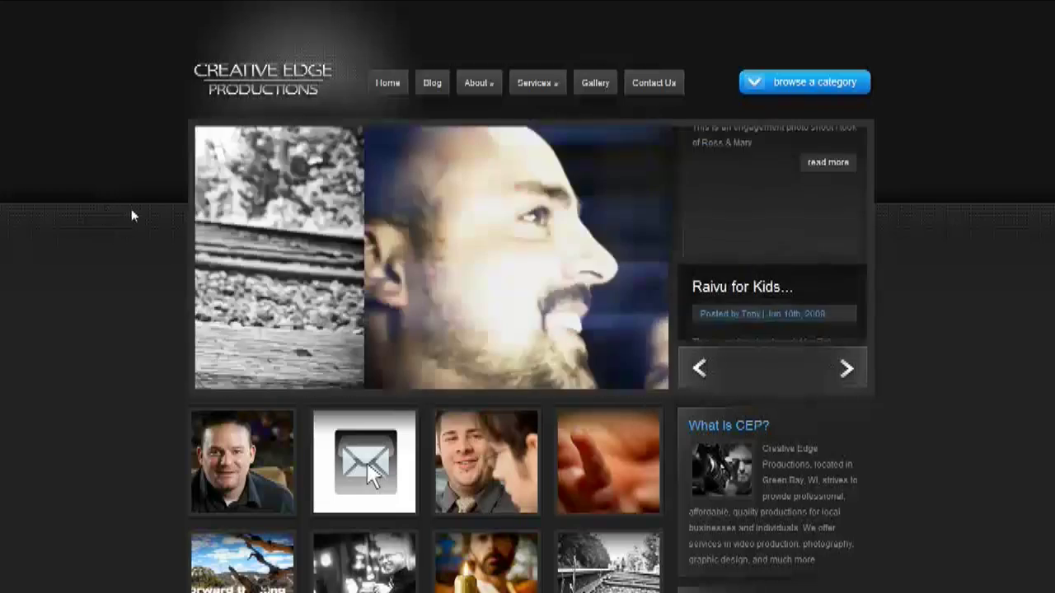